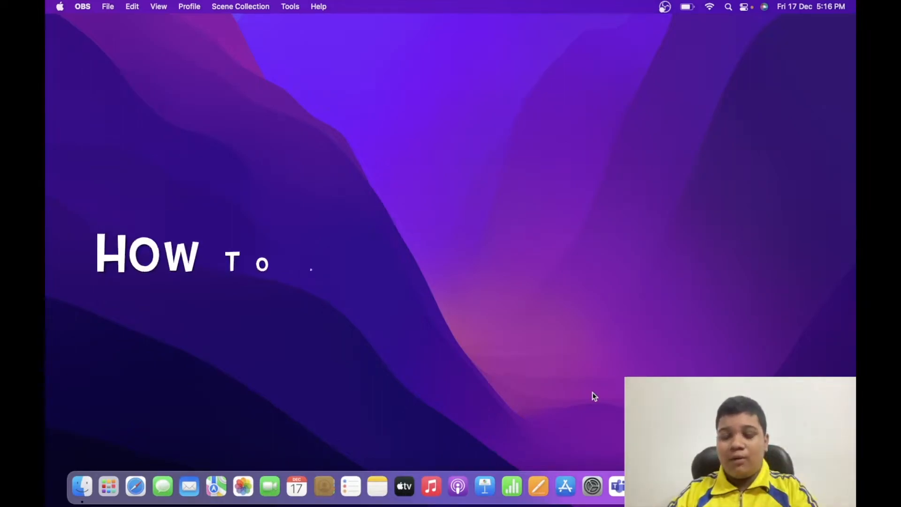
Search the App Store for "vn", view the VN - Video Editor listing, and close the store window
{"action": "left_click", "coordinate": [566, 484]}
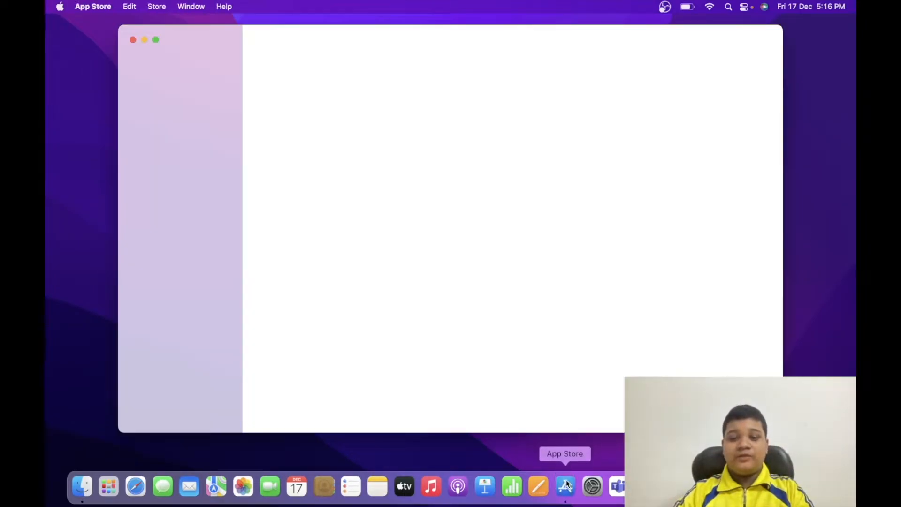
{"action": "left_click", "coordinate": [227, 61]}
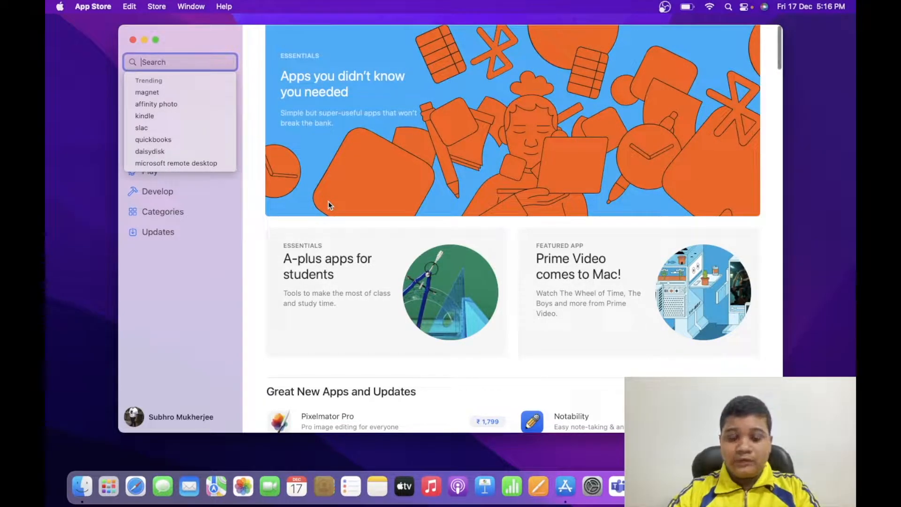
{"action": "type", "text": "vn"}
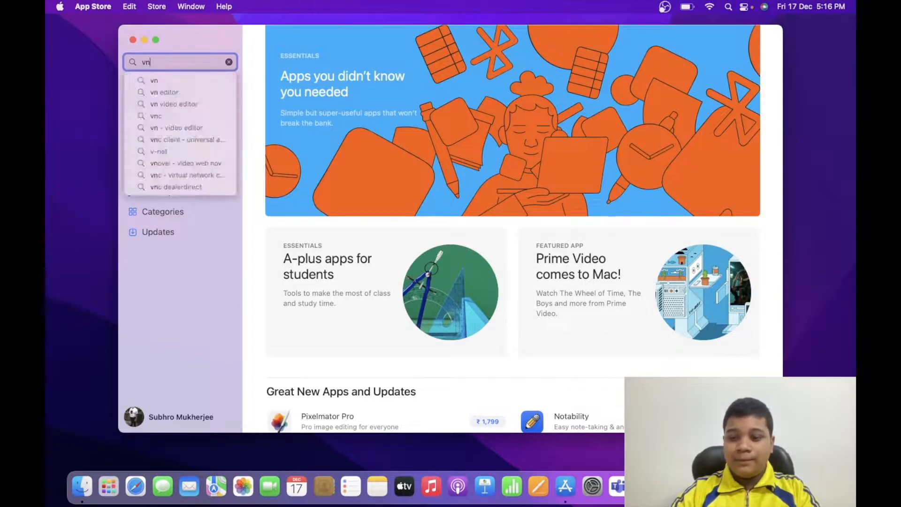
{"action": "key", "text": "Return"}
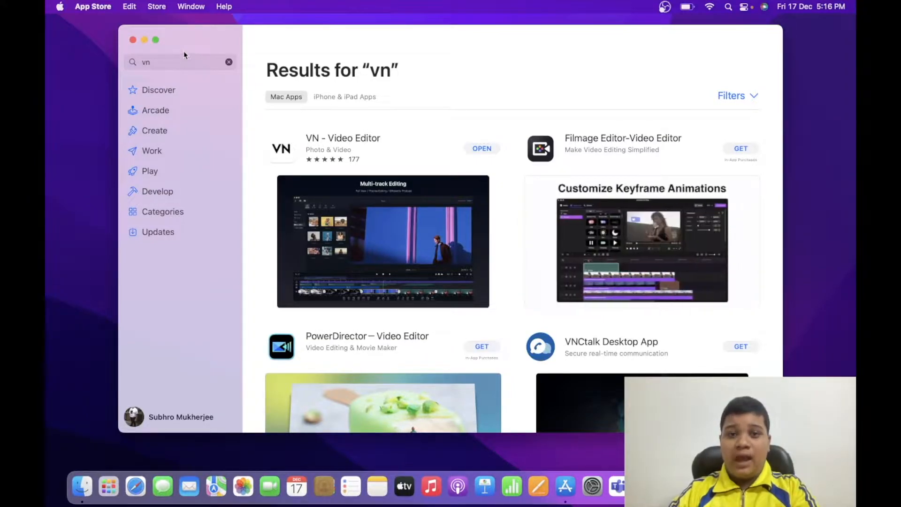
{"action": "left_click", "coordinate": [134, 41]}
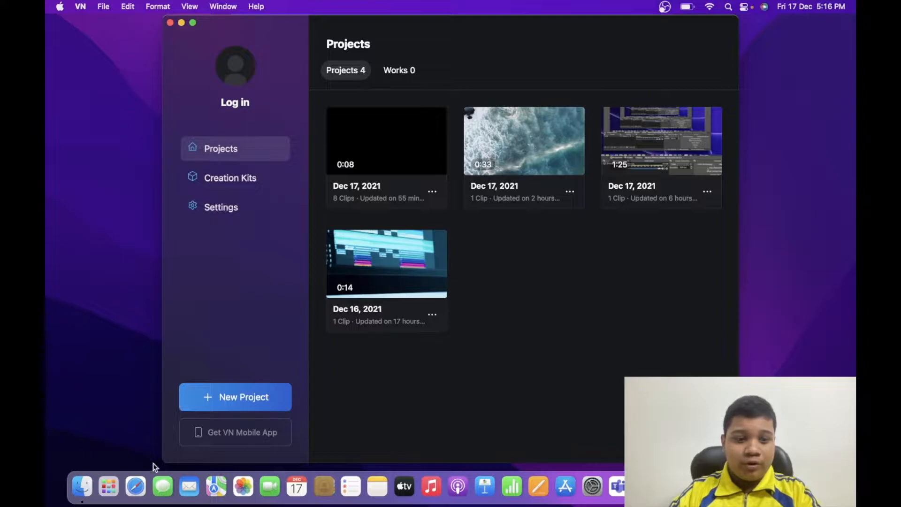
Look for the VN application in Launchpad and return to the VN window
{"action": "left_click", "coordinate": [119, 489]}
{"action": "left_click", "coordinate": [352, 405]}
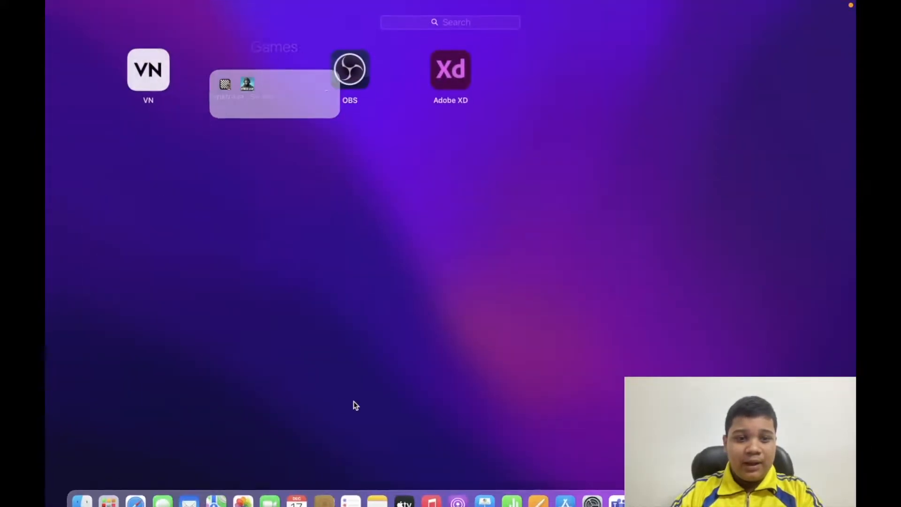
{"action": "scroll", "coordinate": [356, 404], "scroll_direction": "left", "scroll_amount": 5}
{"action": "scroll", "coordinate": [354, 401], "scroll_direction": "right", "scroll_amount": 5}
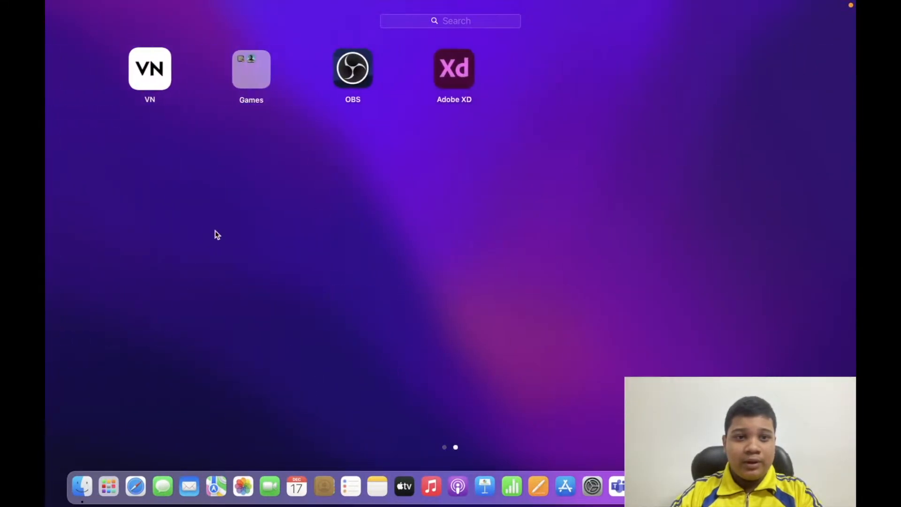
{"action": "left_click", "coordinate": [109, 486]}
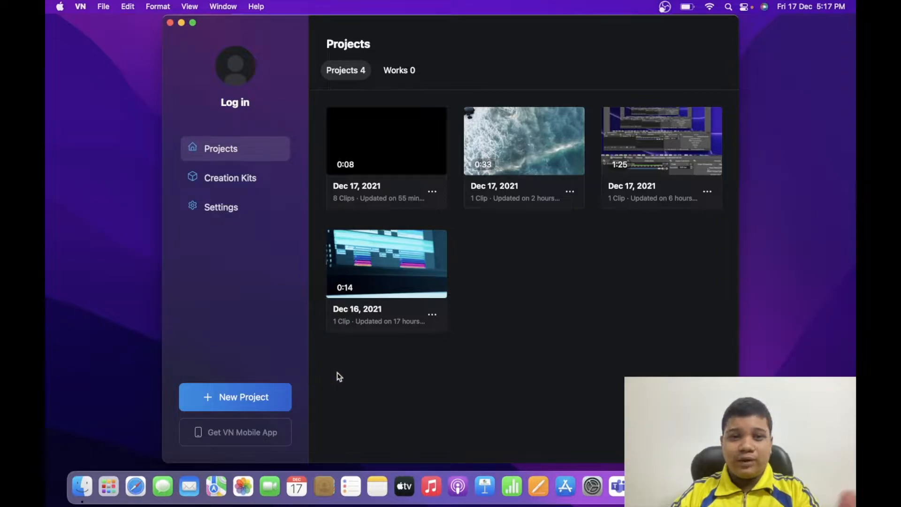
Create a new video project in VN
{"action": "left_click", "coordinate": [254, 397]}
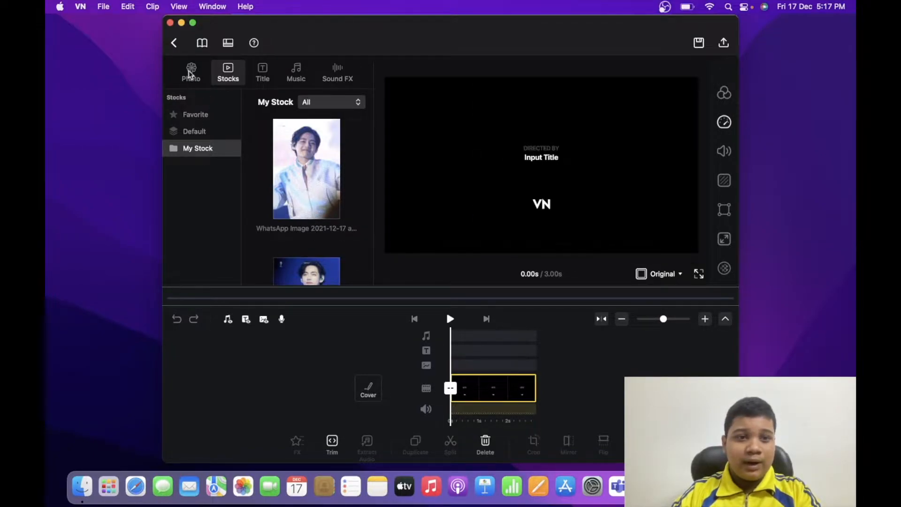
{"action": "left_click", "coordinate": [105, 6]}
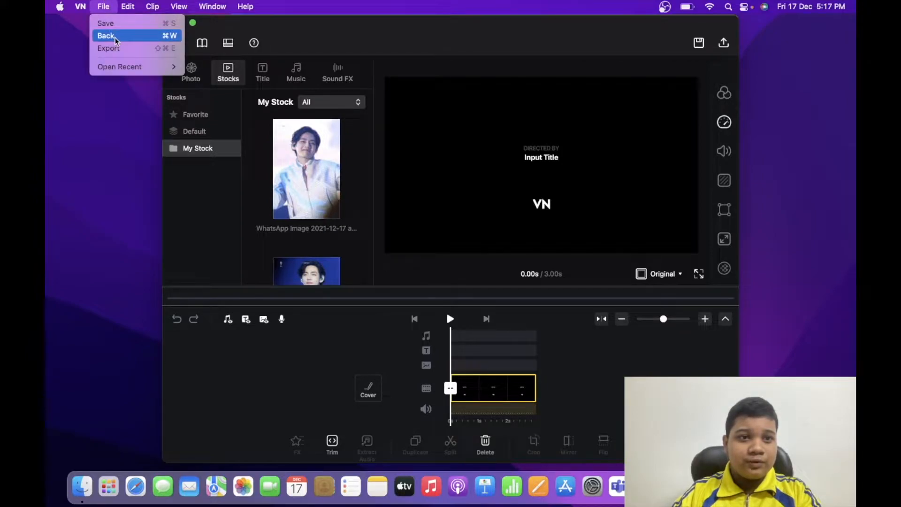
{"action": "mouse_move", "coordinate": [128, 9]}
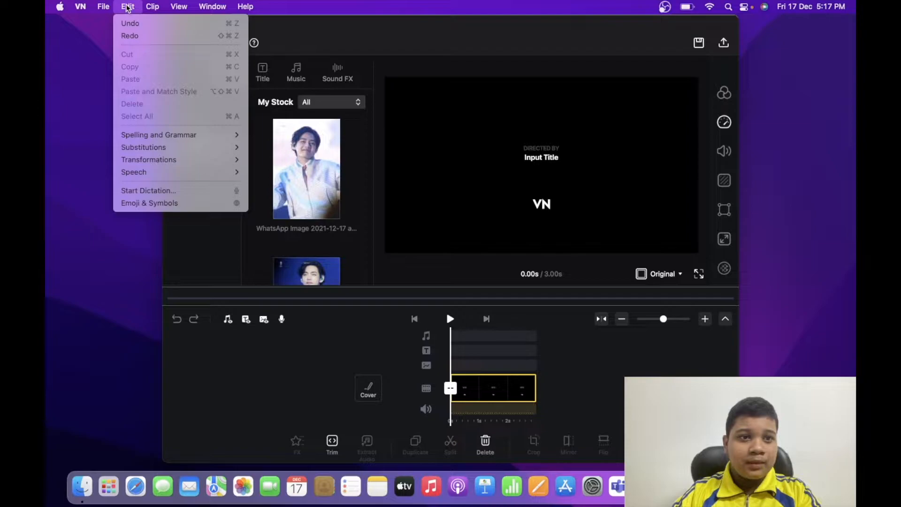
{"action": "left_click", "coordinate": [376, 233]}
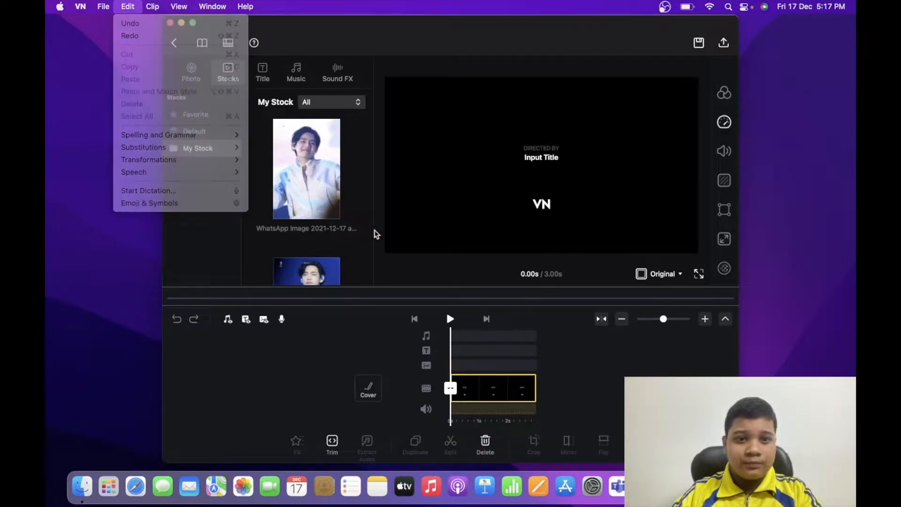
Select all the WhatsApp images in My Stock and delete them from the library
{"action": "left_click", "coordinate": [348, 183]}
{"action": "left_click_drag", "start_coordinate": [258, 120], "coordinate": [293, 195]}
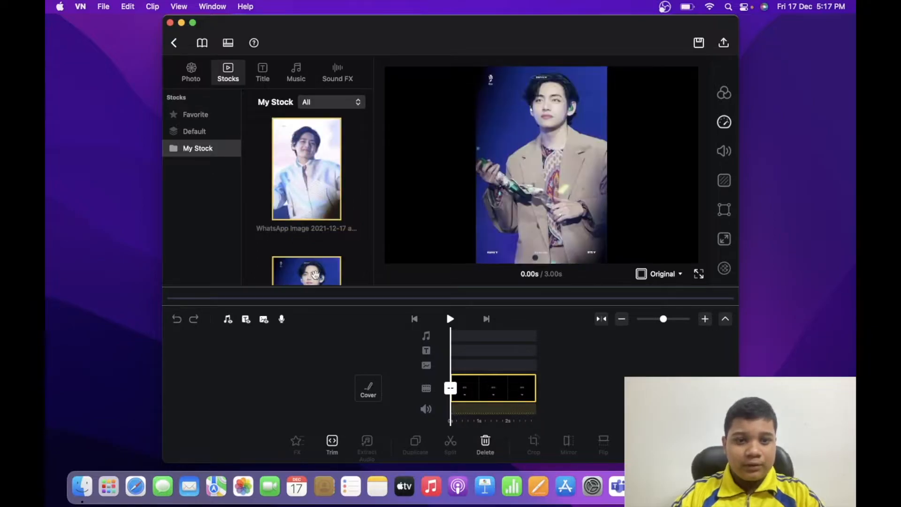
{"action": "scroll", "coordinate": [309, 217], "scroll_direction": "down", "scroll_amount": 10}
{"action": "scroll", "coordinate": [309, 218], "scroll_direction": "down", "scroll_amount": 3}
{"action": "right_click", "coordinate": [323, 200]}
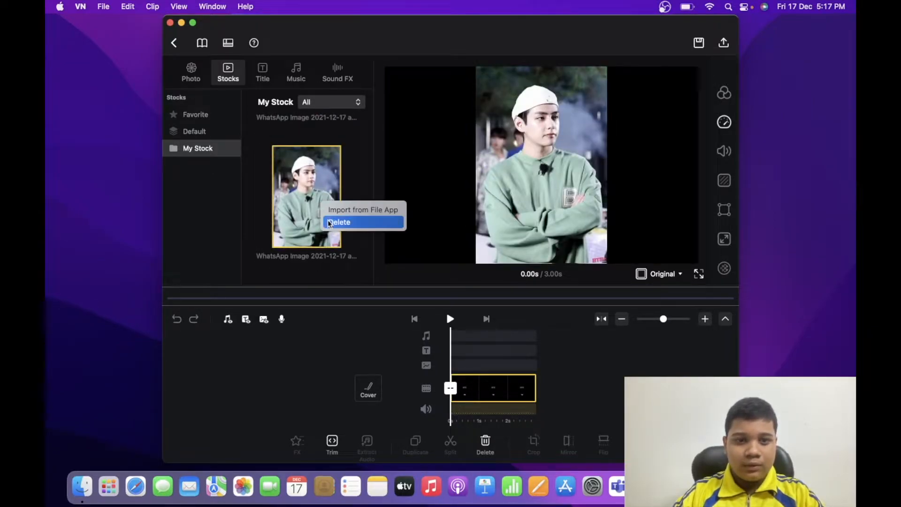
{"action": "left_click", "coordinate": [337, 221]}
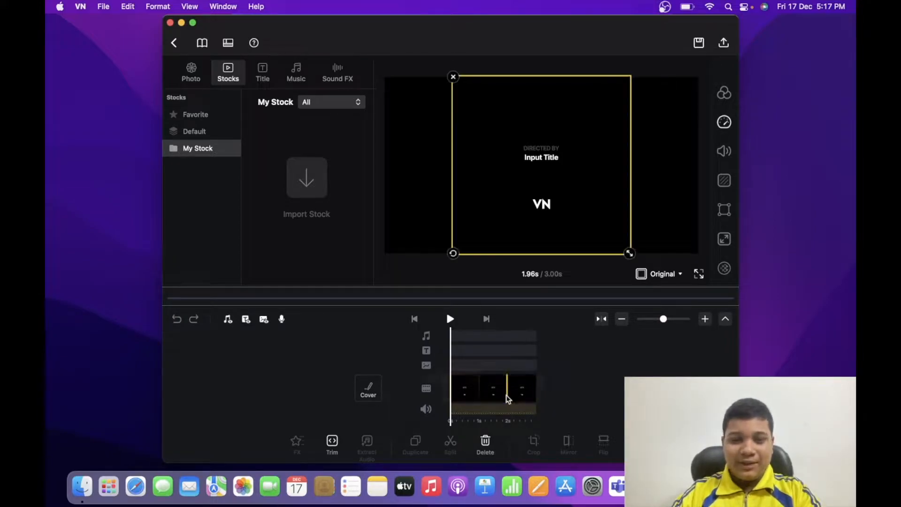
Delete the default "Directed by Input Title" clip from the main video track
{"action": "left_click", "coordinate": [507, 398]}
{"action": "left_click", "coordinate": [578, 382]}
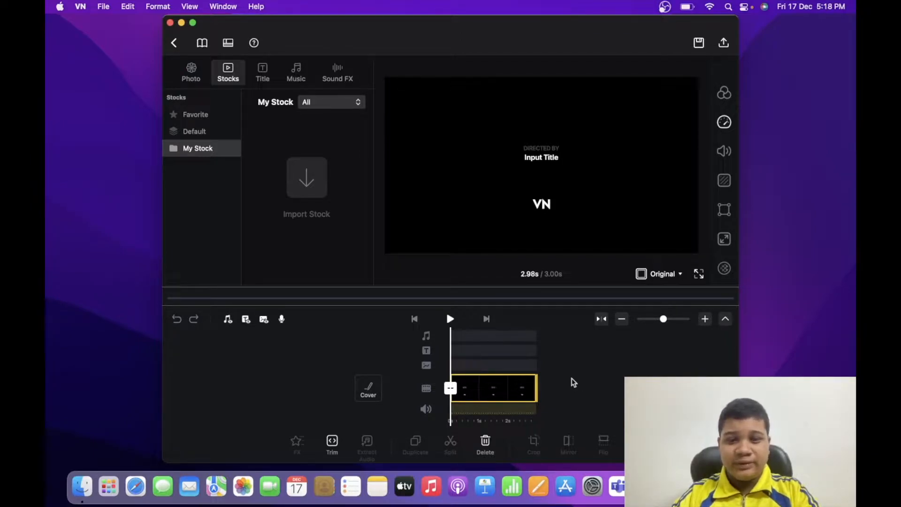
{"action": "left_click", "coordinate": [486, 387]}
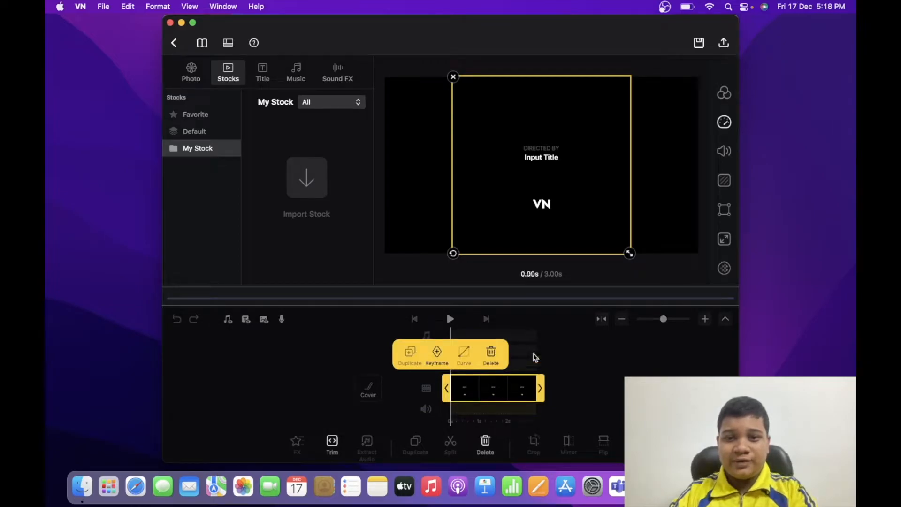
{"action": "left_click", "coordinate": [612, 359]}
{"action": "left_click", "coordinate": [557, 163]}
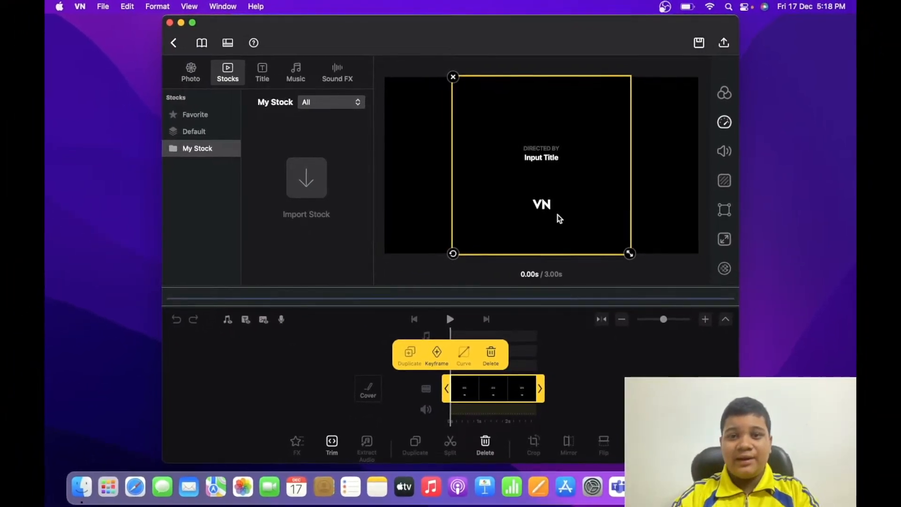
{"action": "left_click", "coordinate": [496, 356]}
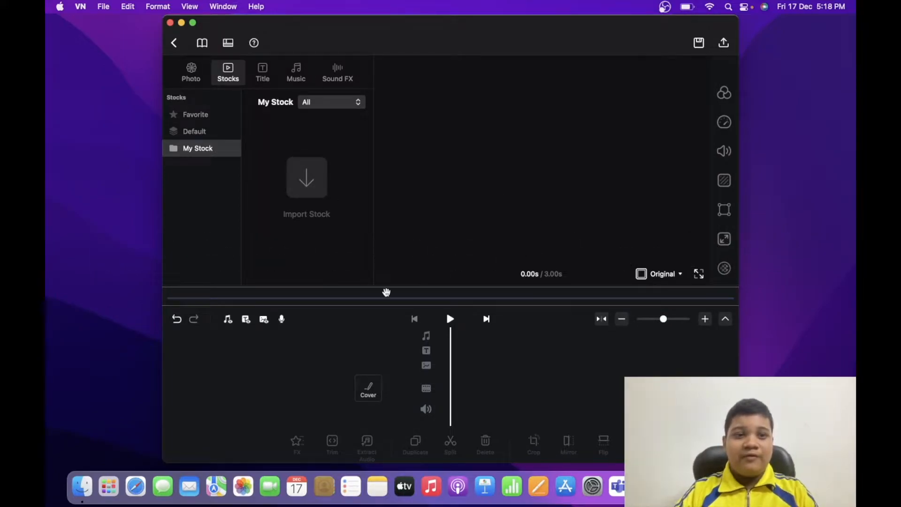
Import "What Is H@cking? H@cking and Types Of H@ckers Explained|.mp4" from Downloads into My Stock and add it to the main video track
{"action": "left_click_drag", "start_coordinate": [407, 22], "coordinate": [331, 24]}
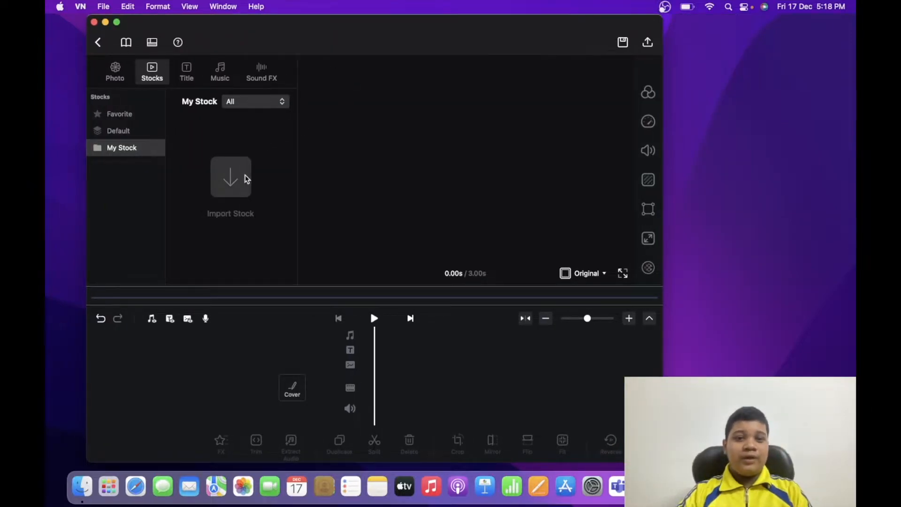
{"action": "left_click", "coordinate": [232, 193]}
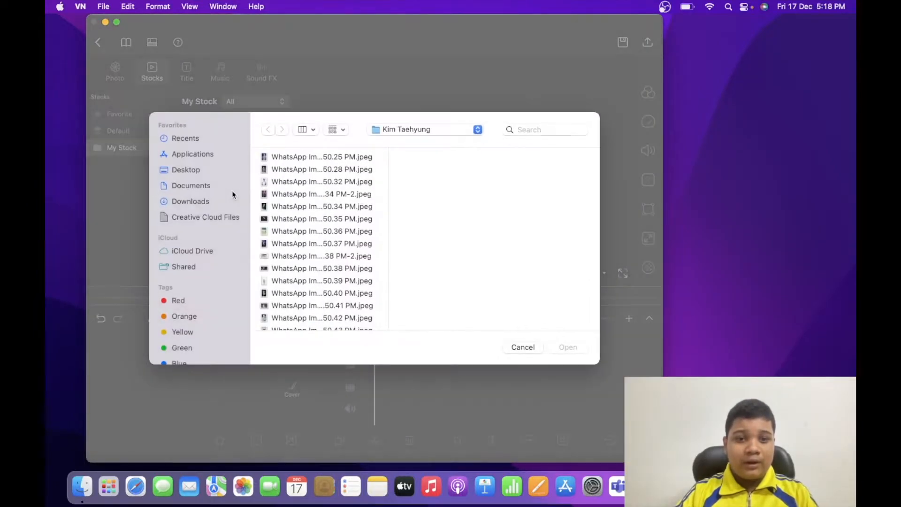
{"action": "scroll", "coordinate": [304, 265], "scroll_direction": "down", "scroll_amount": 3}
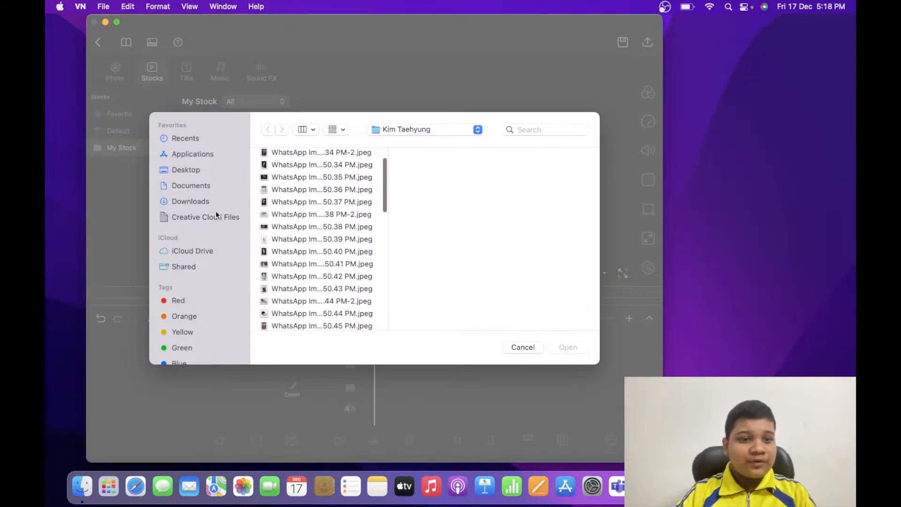
{"action": "left_click", "coordinate": [203, 202]}
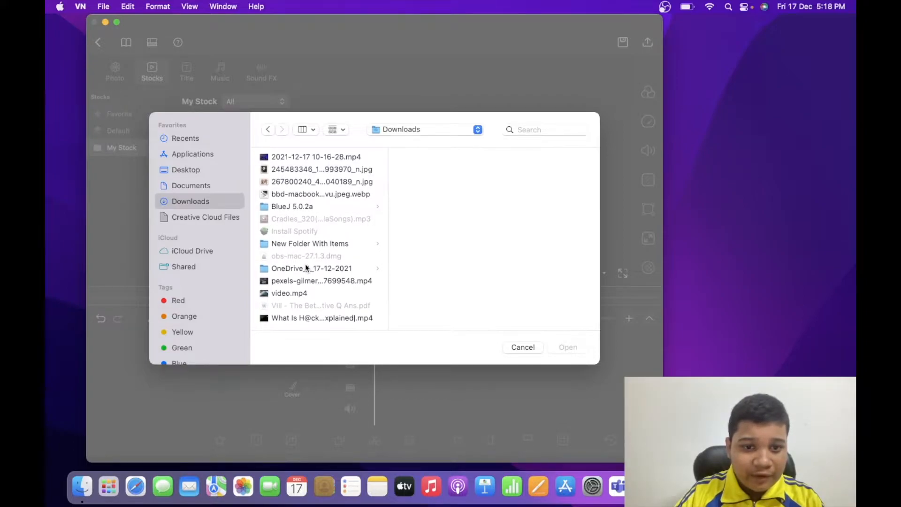
{"action": "left_click", "coordinate": [325, 318]}
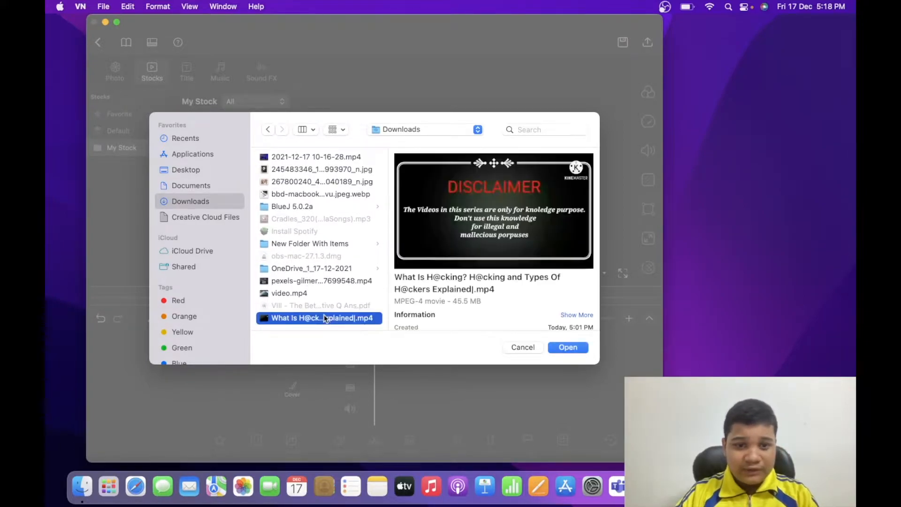
{"action": "left_click", "coordinate": [568, 348]}
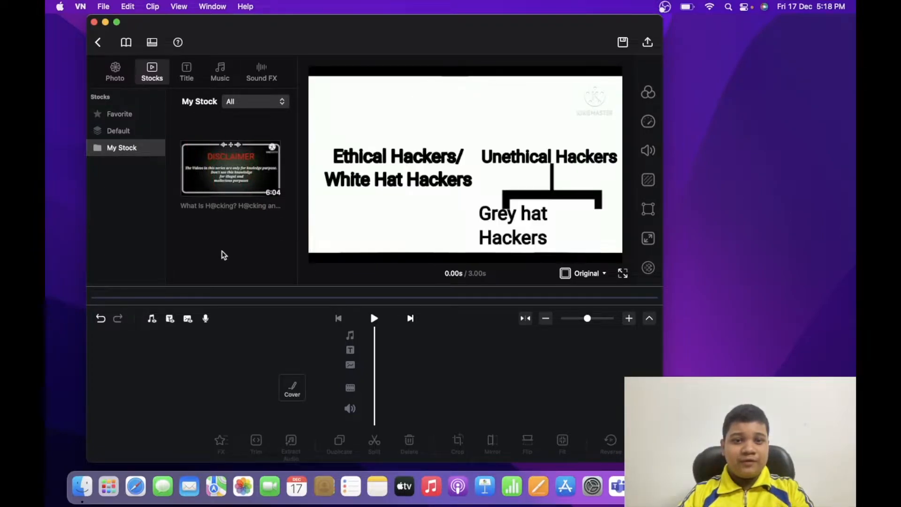
{"action": "left_click_drag", "start_coordinate": [232, 181], "coordinate": [424, 383]}
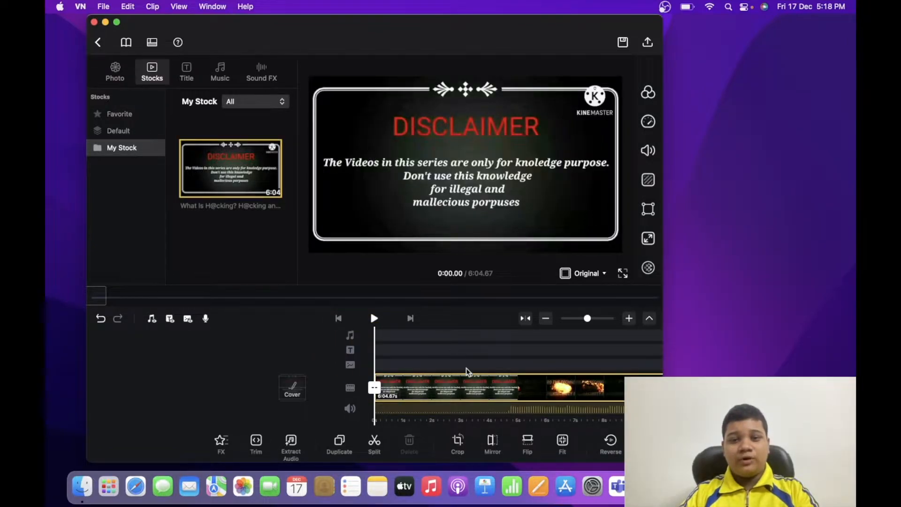
Scrub back and forth through the first half minute of the video on the timeline to review its footage
{"action": "scroll", "coordinate": [466, 372], "scroll_direction": "right", "scroll_amount": 5}
{"action": "scroll", "coordinate": [467, 372], "scroll_direction": "right", "scroll_amount": 15}
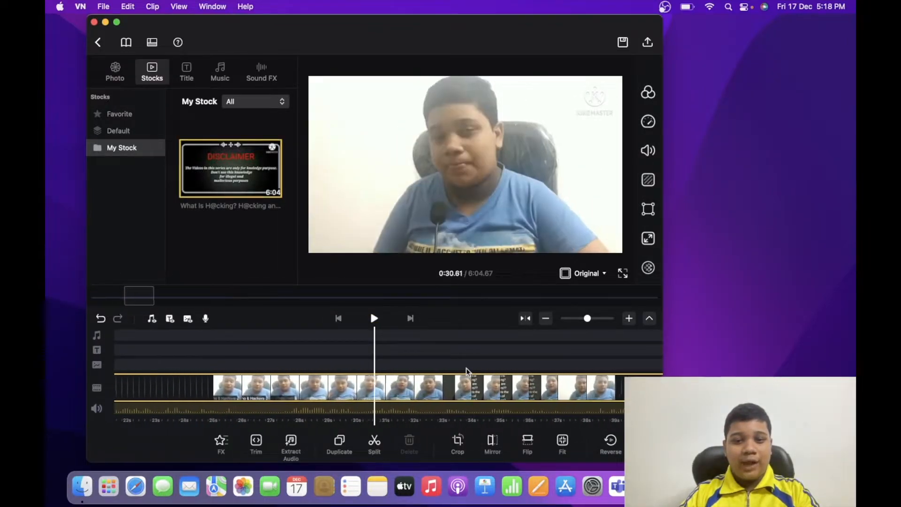
{"action": "scroll", "coordinate": [466, 372], "scroll_direction": "left", "scroll_amount": 10}
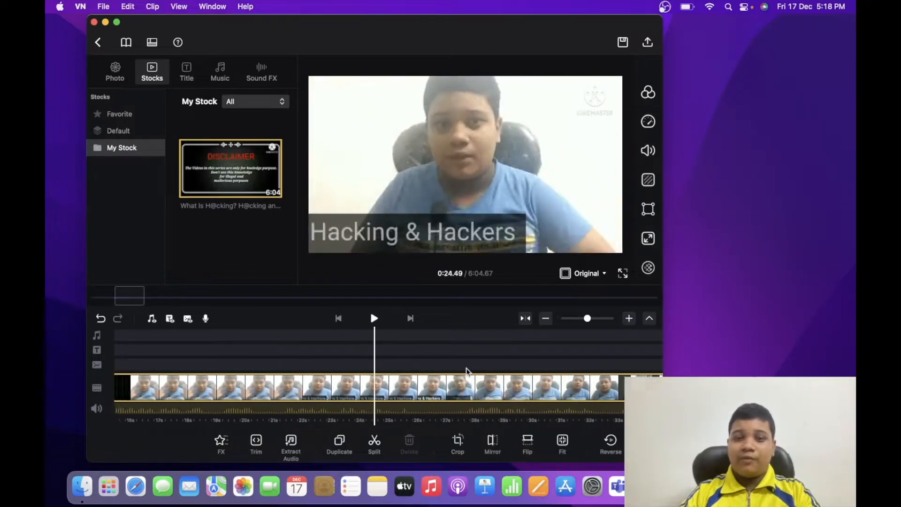
{"action": "scroll", "coordinate": [467, 372], "scroll_direction": "left", "scroll_amount": 9}
{"action": "scroll", "coordinate": [466, 372], "scroll_direction": "right", "scroll_amount": 6}
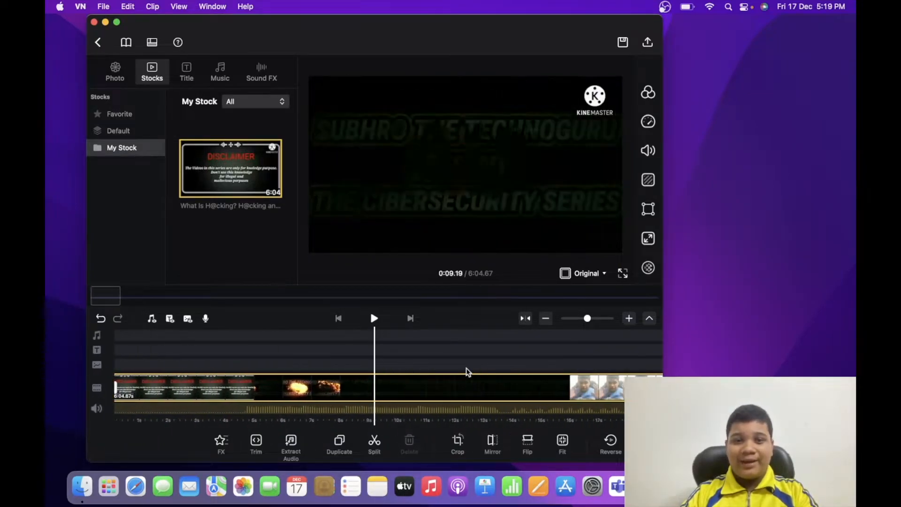
{"action": "scroll", "coordinate": [466, 371], "scroll_direction": "left", "scroll_amount": 8}
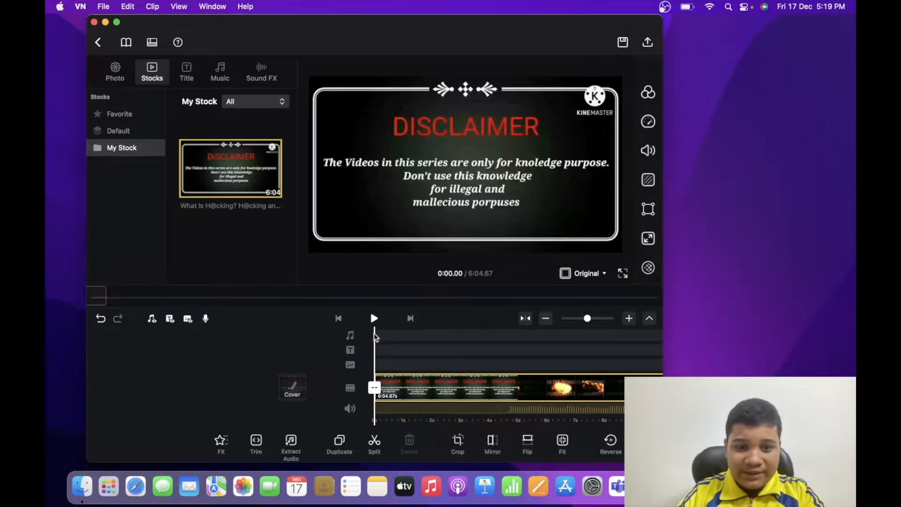
{"action": "scroll", "coordinate": [477, 371], "scroll_direction": "right", "scroll_amount": 5}
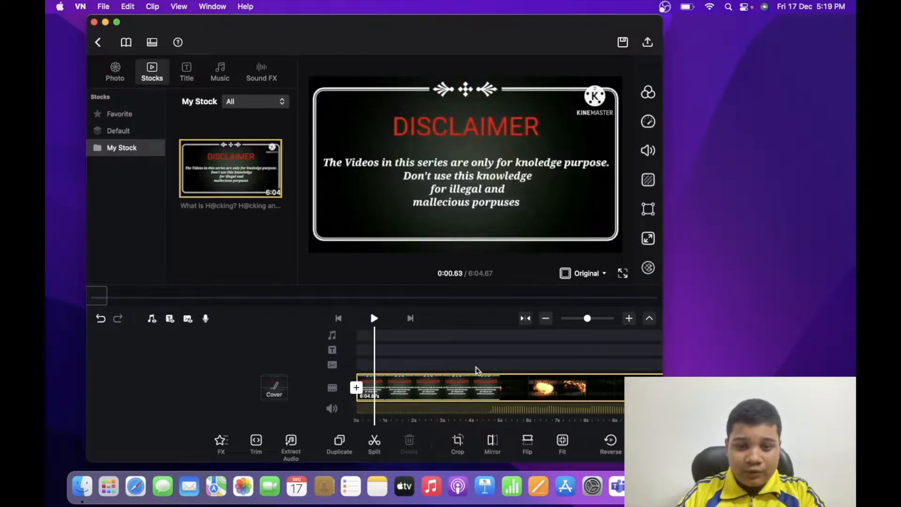
{"action": "scroll", "coordinate": [476, 370], "scroll_direction": "right", "scroll_amount": 15}
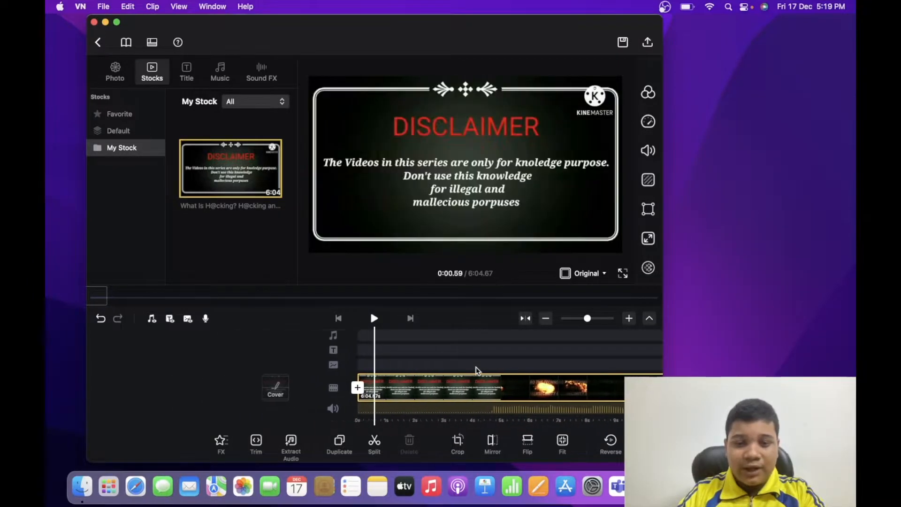
{"action": "scroll", "coordinate": [477, 371], "scroll_direction": "right", "scroll_amount": 20}
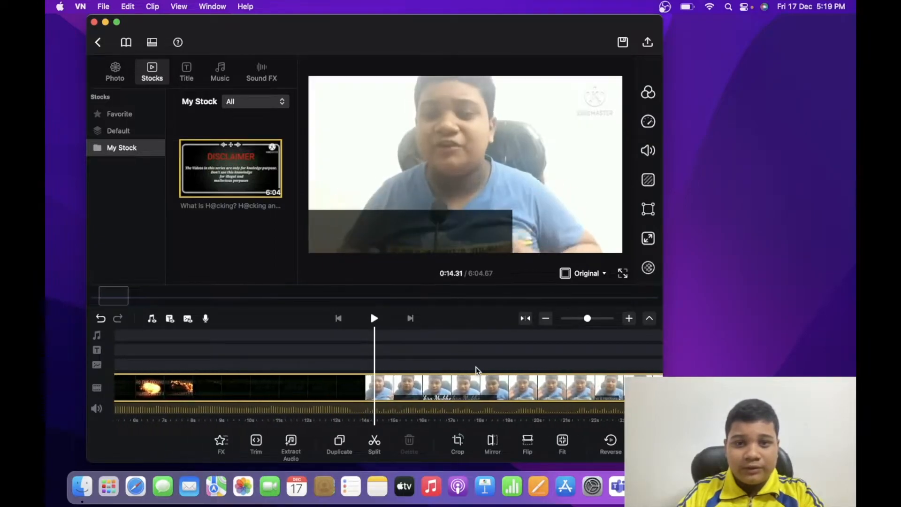
{"action": "scroll", "coordinate": [474, 370], "scroll_direction": "right", "scroll_amount": 2}
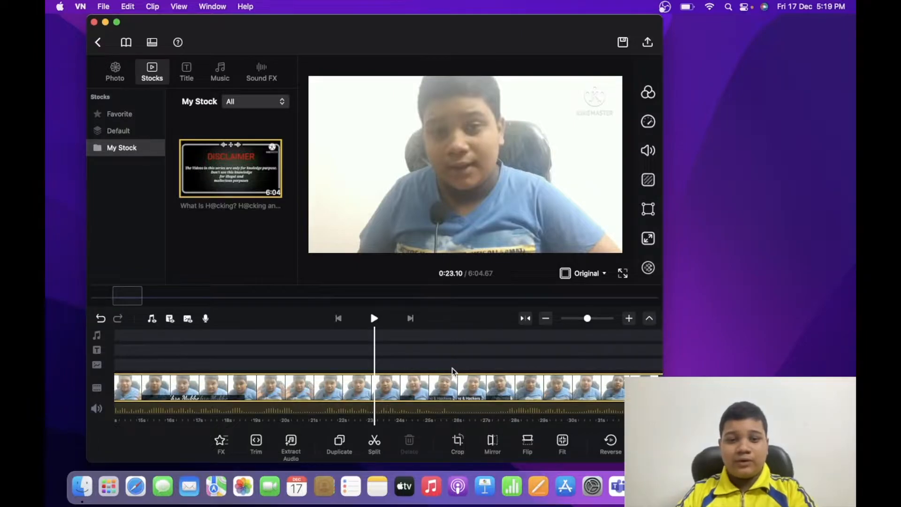
{"action": "scroll", "coordinate": [453, 371], "scroll_direction": "right", "scroll_amount": 3}
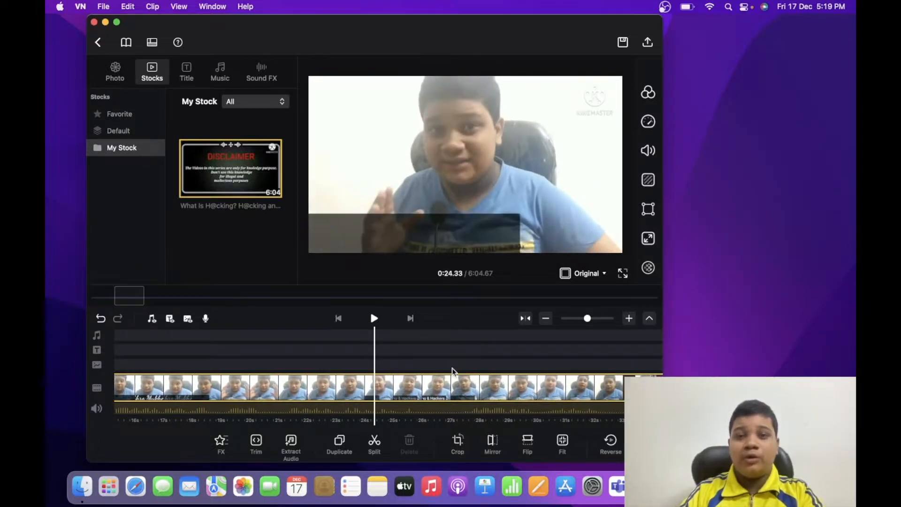
Split the video clip on the main track at about 25.7 seconds
{"action": "scroll", "coordinate": [452, 371], "scroll_direction": "right", "scroll_amount": 4}
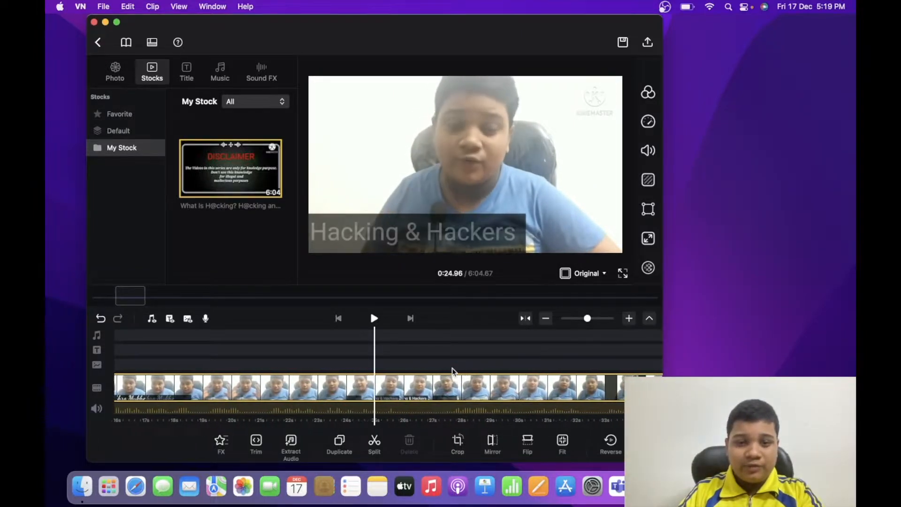
{"action": "scroll", "coordinate": [452, 371], "scroll_direction": "left", "scroll_amount": 1}
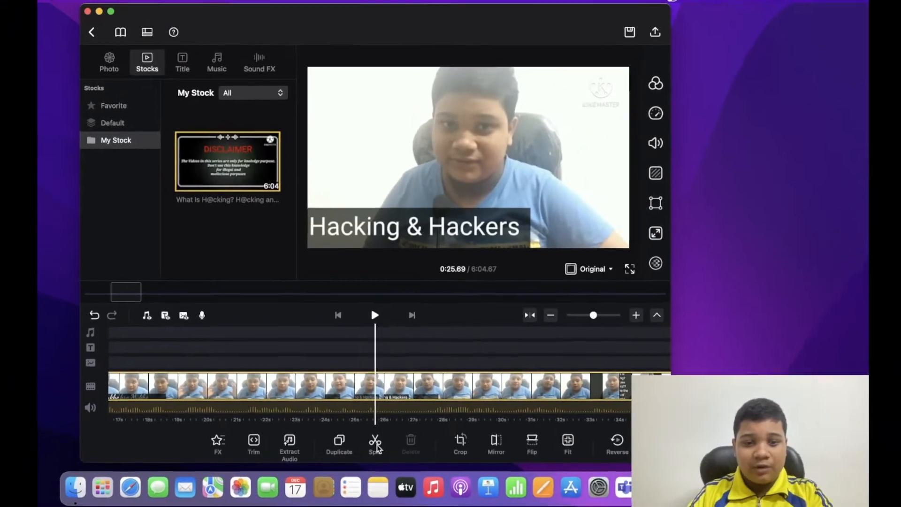
{"action": "left_click", "coordinate": [399, 439]}
{"action": "left_click", "coordinate": [375, 388]}
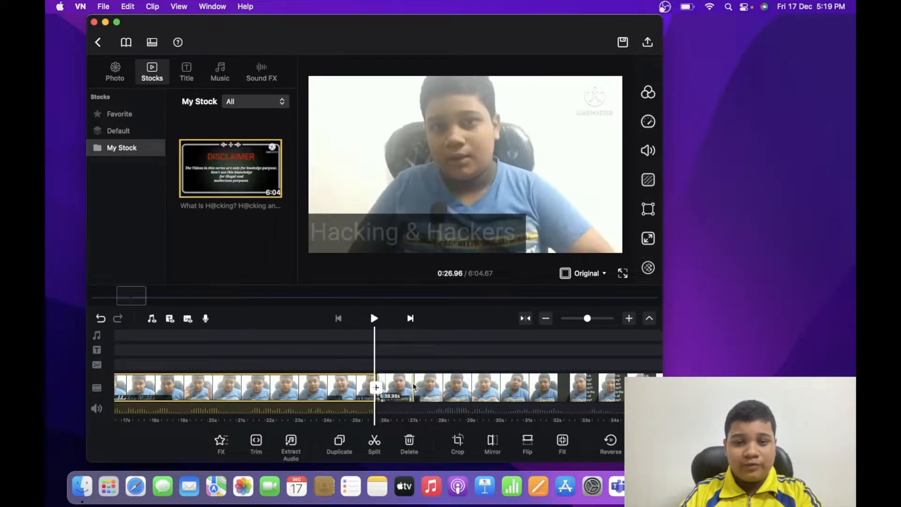
Split the clip again at about 30.1 seconds and delete the short section between the two cuts
{"action": "scroll", "coordinate": [482, 361], "scroll_direction": "right", "scroll_amount": 2}
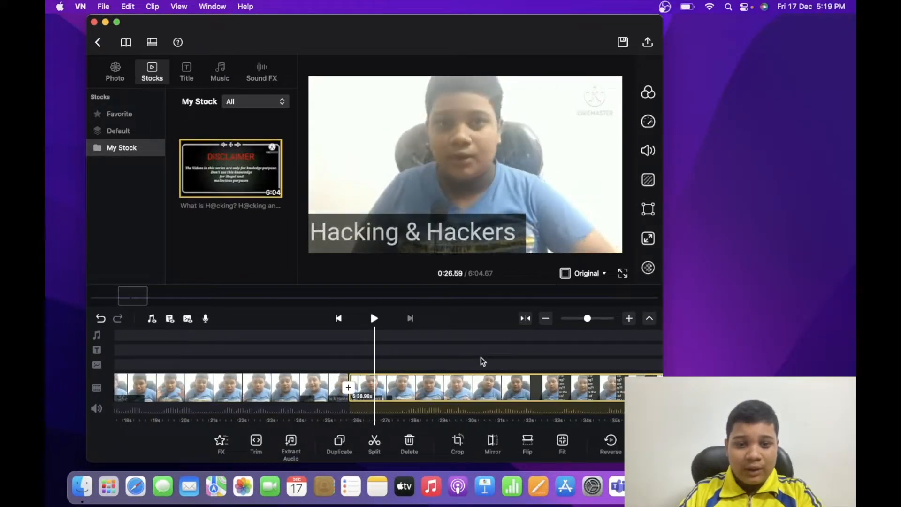
{"action": "scroll", "coordinate": [482, 361], "scroll_direction": "right", "scroll_amount": 3}
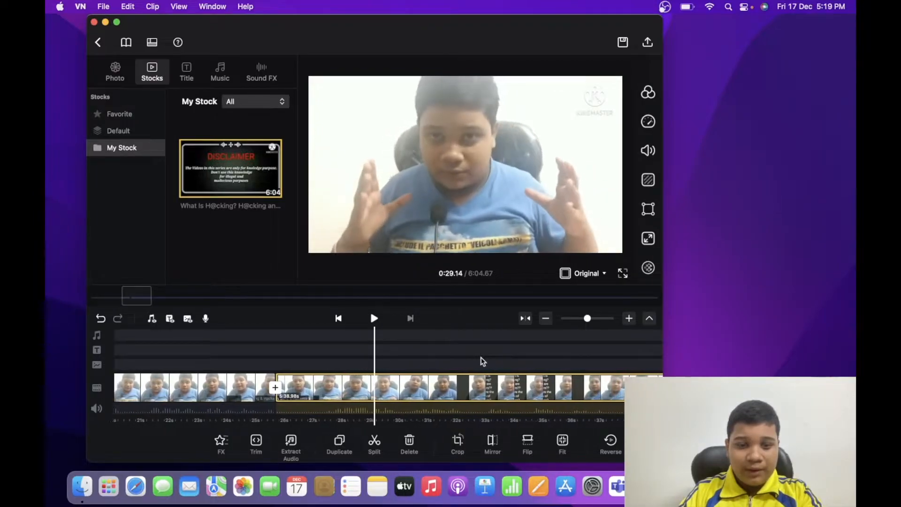
{"action": "scroll", "coordinate": [481, 360], "scroll_direction": "right", "scroll_amount": 1}
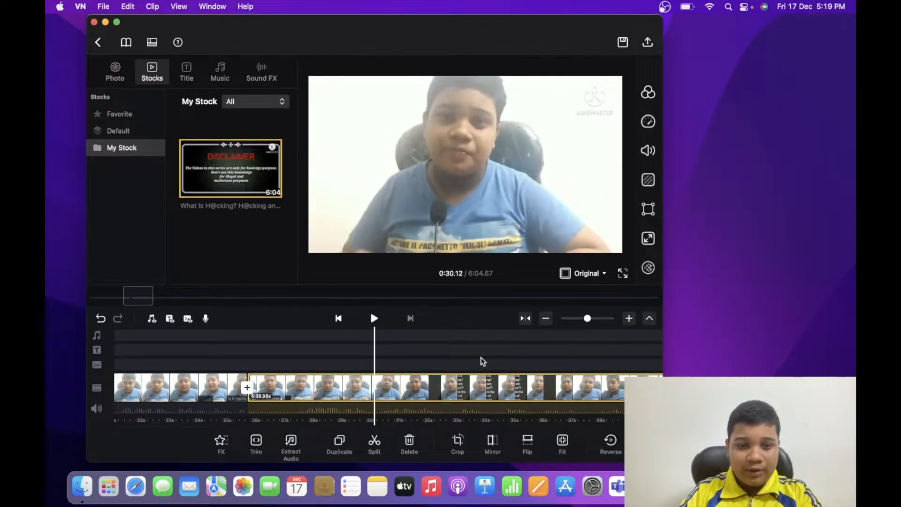
{"action": "left_click", "coordinate": [376, 442]}
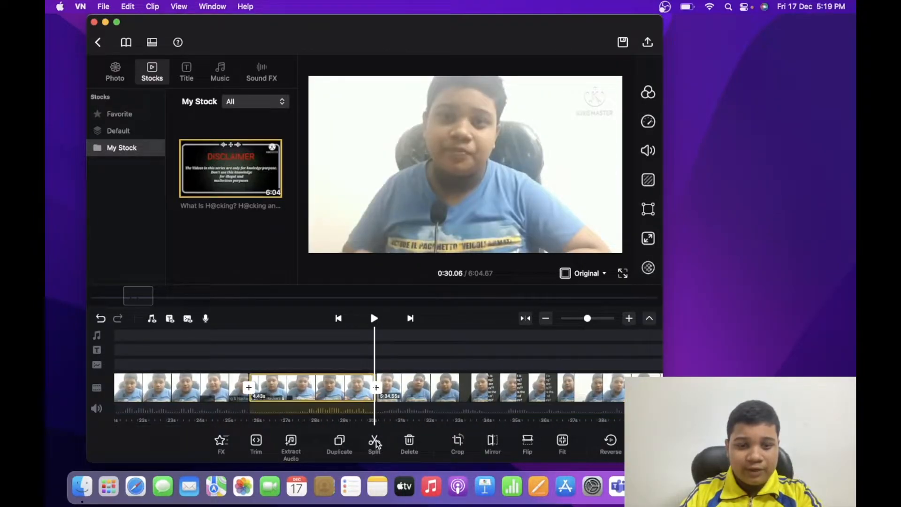
{"action": "left_click", "coordinate": [317, 387]}
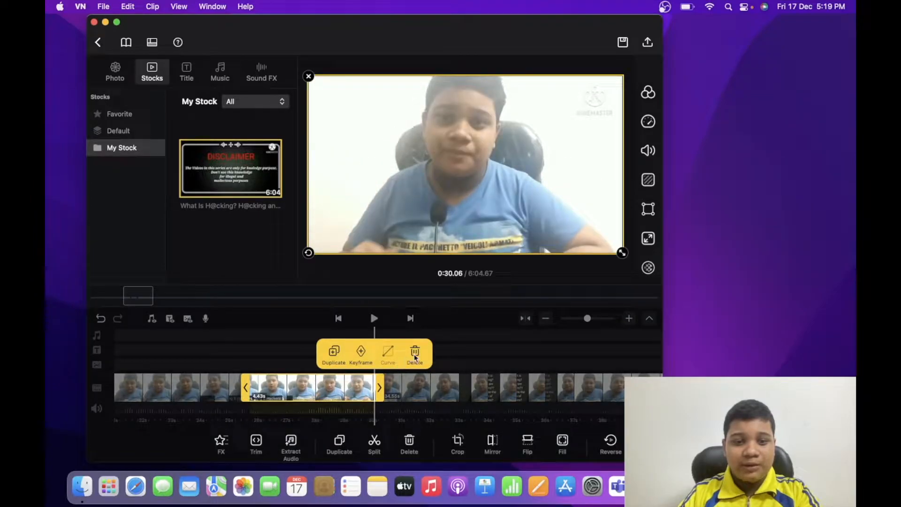
{"action": "left_click", "coordinate": [414, 357]}
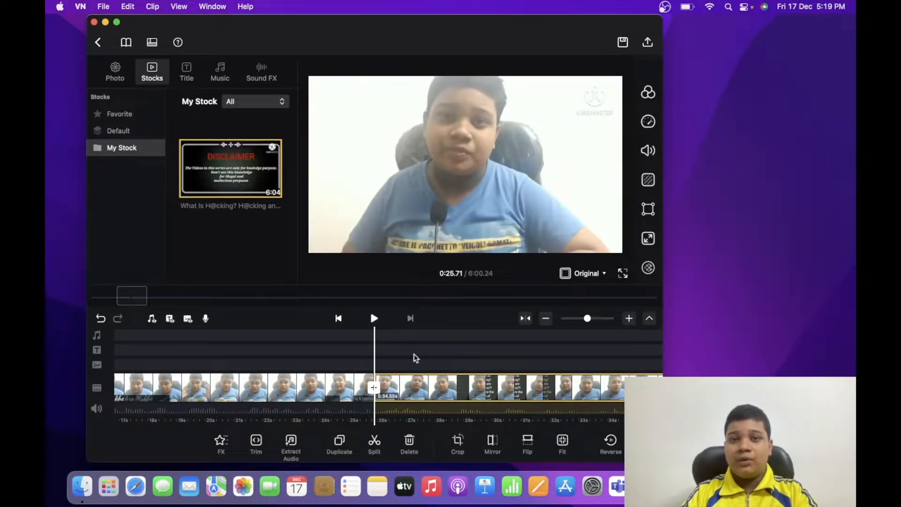
Duplicate the long clip that follows the cut on the main video track
{"action": "scroll", "coordinate": [403, 354], "scroll_direction": "right", "scroll_amount": 5}
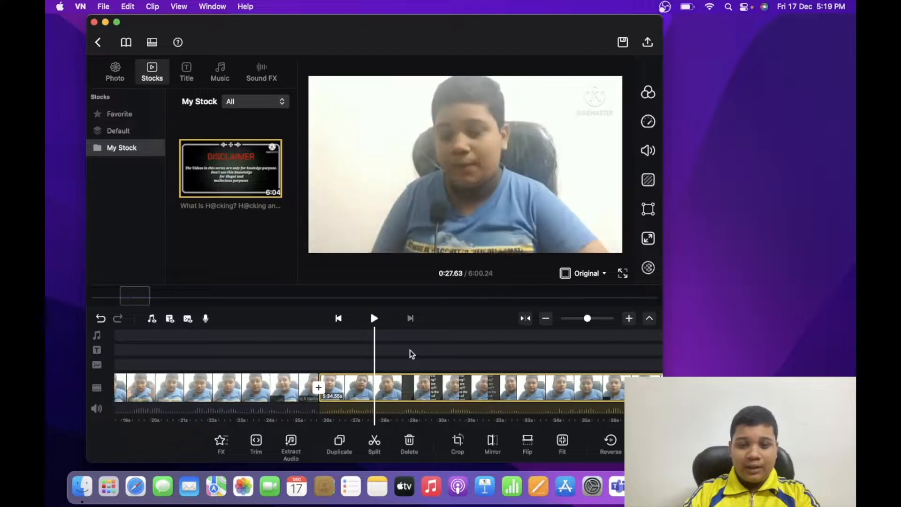
{"action": "scroll", "coordinate": [410, 350], "scroll_direction": "right", "scroll_amount": 20}
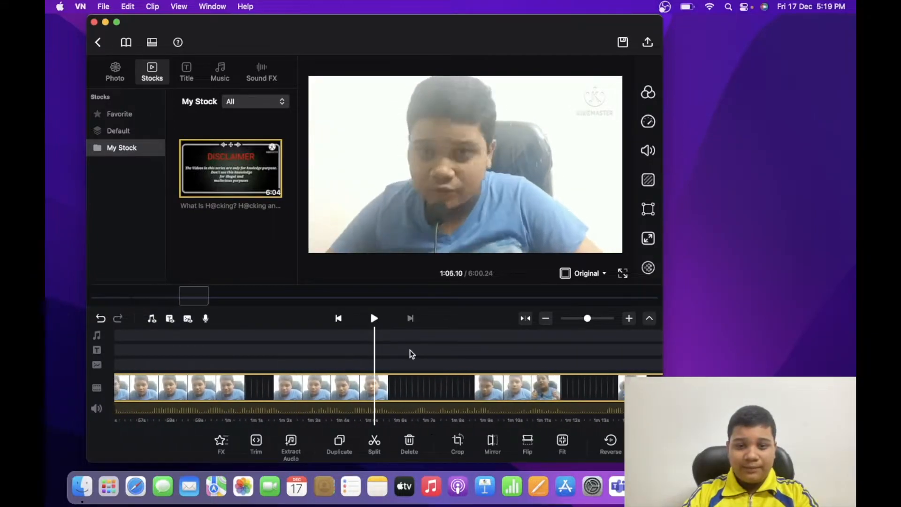
{"action": "scroll", "coordinate": [409, 353], "scroll_direction": "right", "scroll_amount": 20}
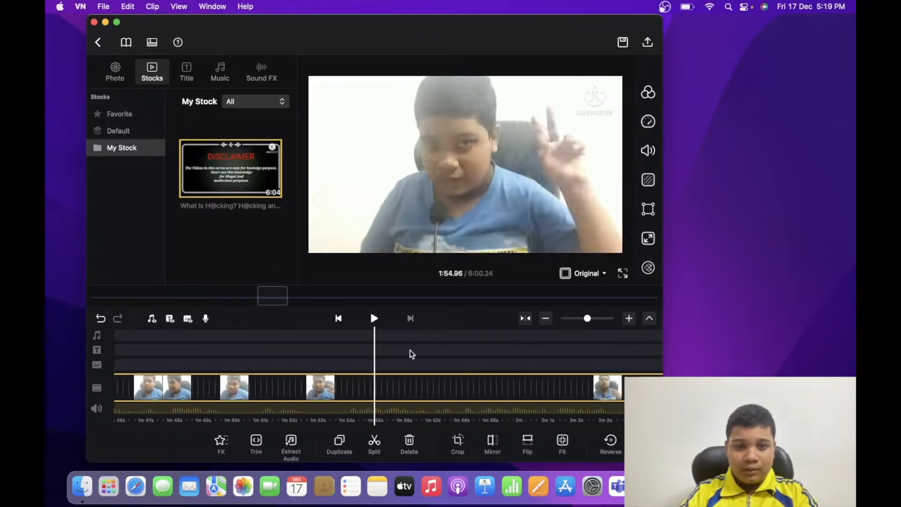
{"action": "scroll", "coordinate": [410, 351], "scroll_direction": "right", "scroll_amount": 8}
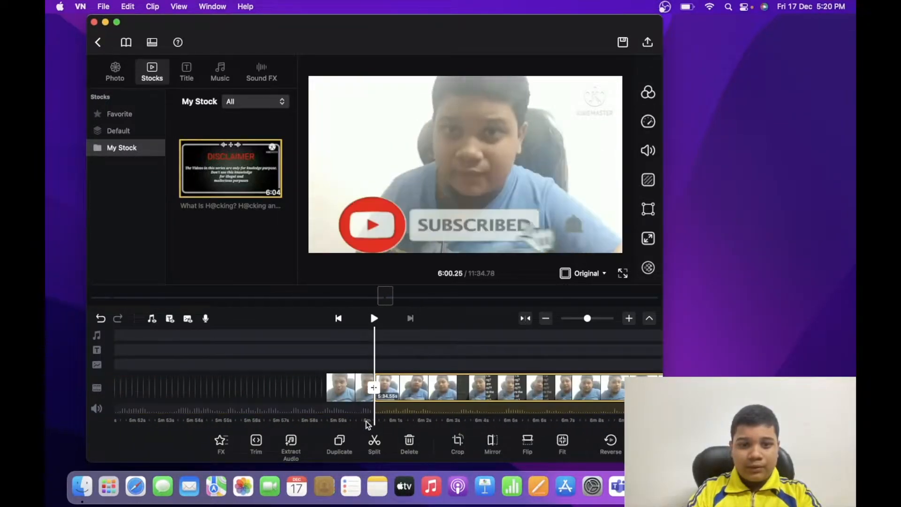
{"action": "scroll", "coordinate": [373, 415], "scroll_direction": "right", "scroll_amount": 20}
{"action": "scroll", "coordinate": [483, 404], "scroll_direction": "right", "scroll_amount": 20}
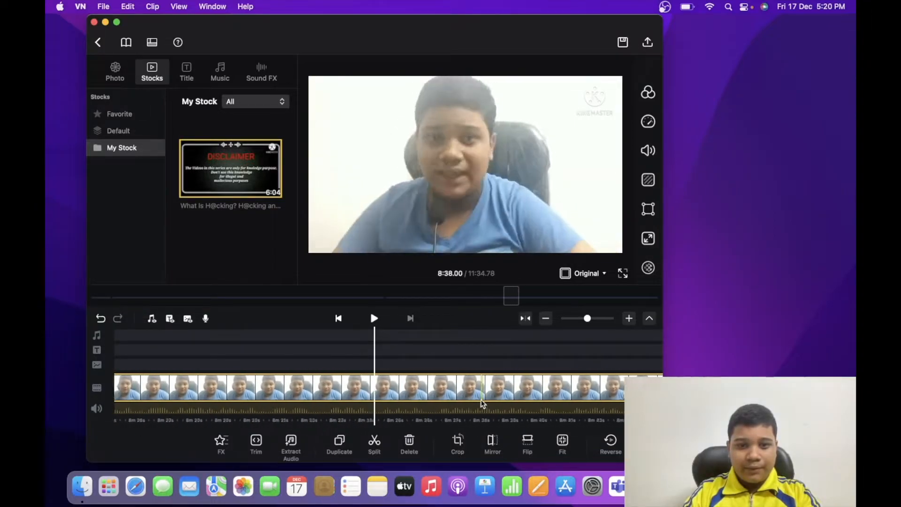
Trim about 3.3 seconds off the end of the last clip on the main video track
{"action": "scroll", "coordinate": [483, 404], "scroll_direction": "right", "scroll_amount": 20}
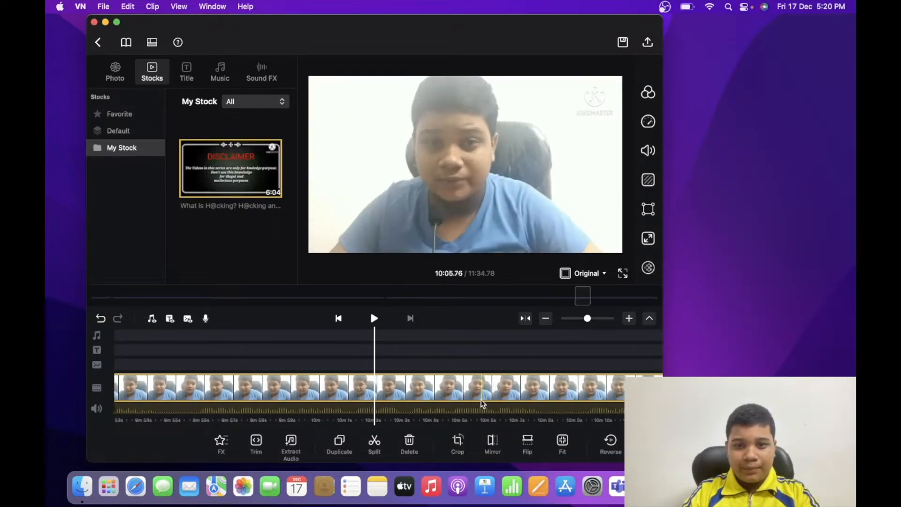
{"action": "scroll", "coordinate": [483, 403], "scroll_direction": "right", "scroll_amount": 10}
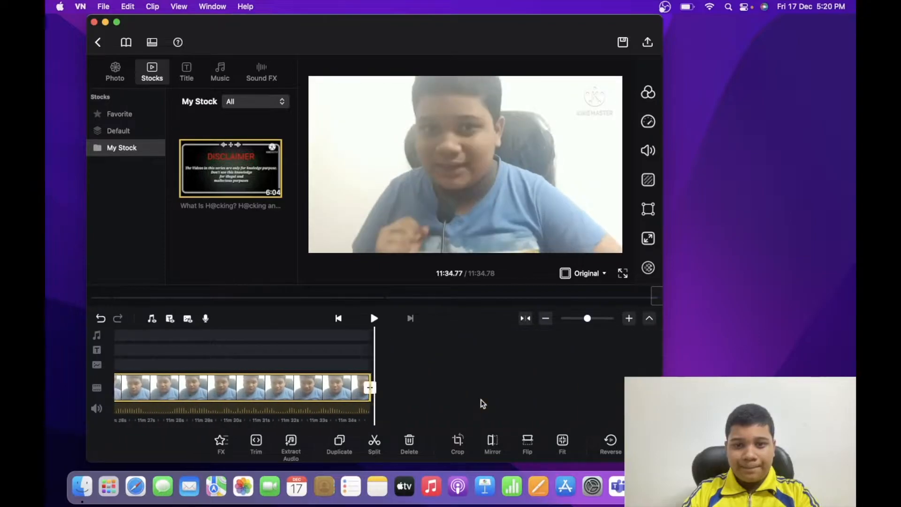
{"action": "scroll", "coordinate": [415, 365], "scroll_direction": "left", "scroll_amount": 3}
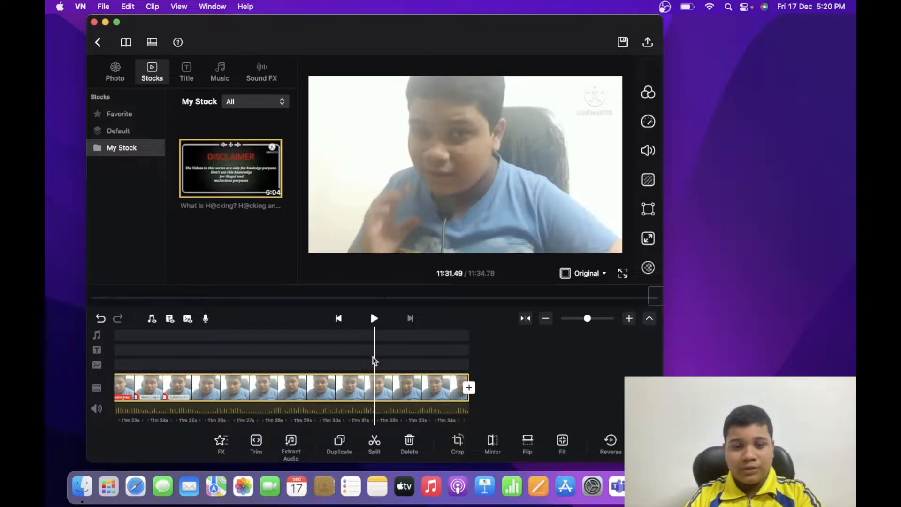
{"action": "left_click", "coordinate": [379, 387]}
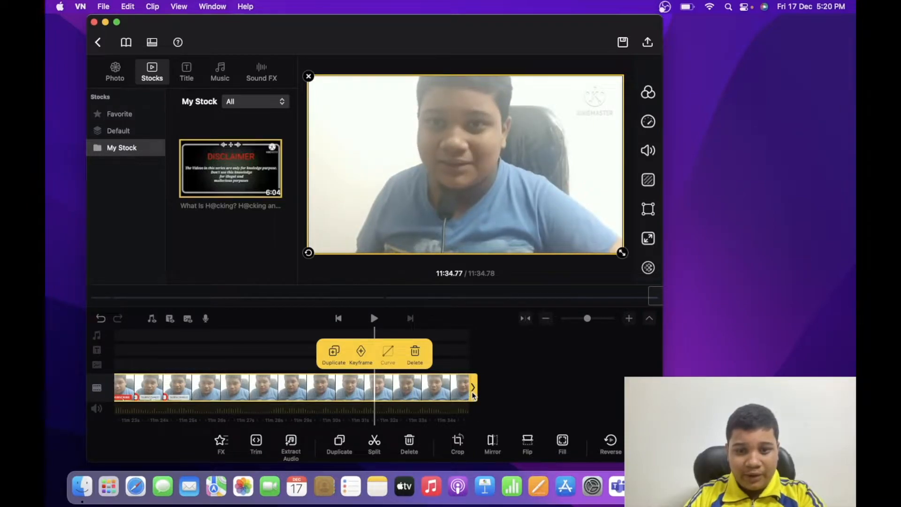
{"action": "left_click_drag", "start_coordinate": [464, 394], "coordinate": [370, 387]}
{"action": "left_click", "coordinate": [411, 391]}
Scrub back through the timeline to review the footage, stopping with the playhead at about 4:15
{"action": "scroll", "coordinate": [413, 391], "scroll_direction": "left", "scroll_amount": 15}
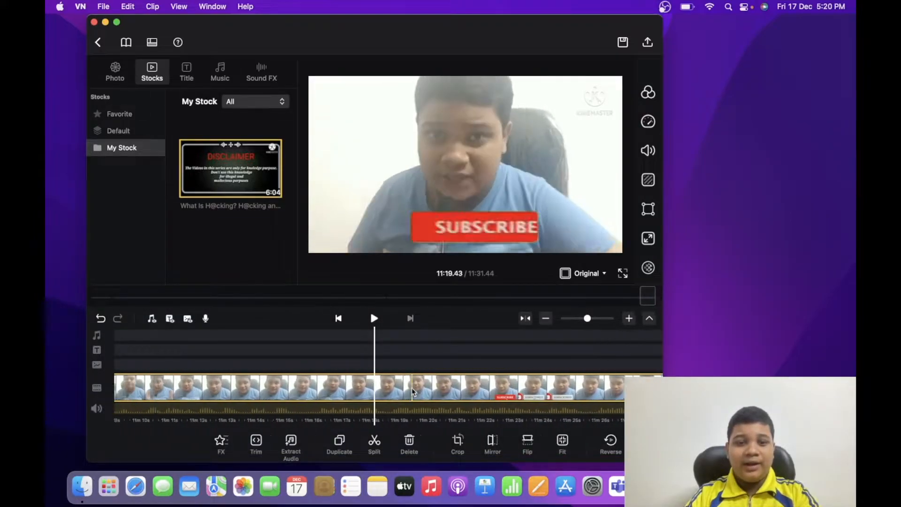
{"action": "scroll", "coordinate": [413, 392], "scroll_direction": "left", "scroll_amount": 20}
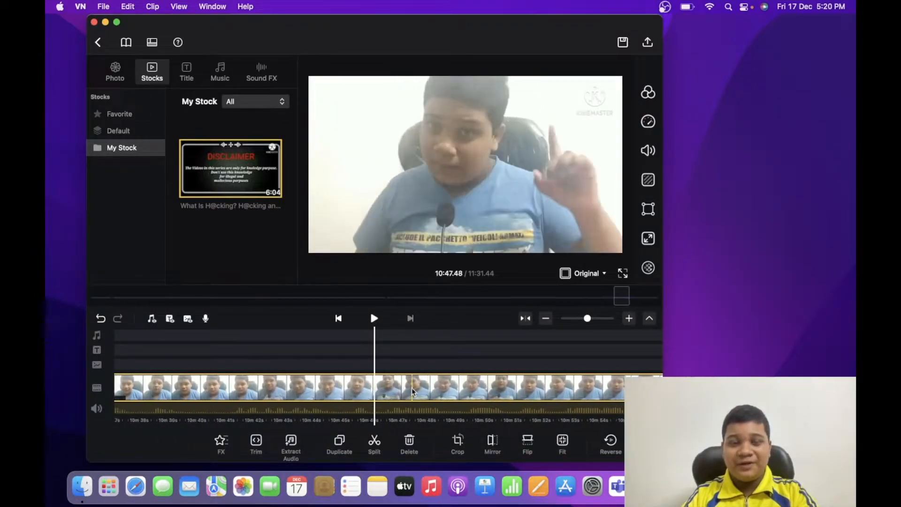
{"action": "scroll", "coordinate": [413, 392], "scroll_direction": "left", "scroll_amount": 1}
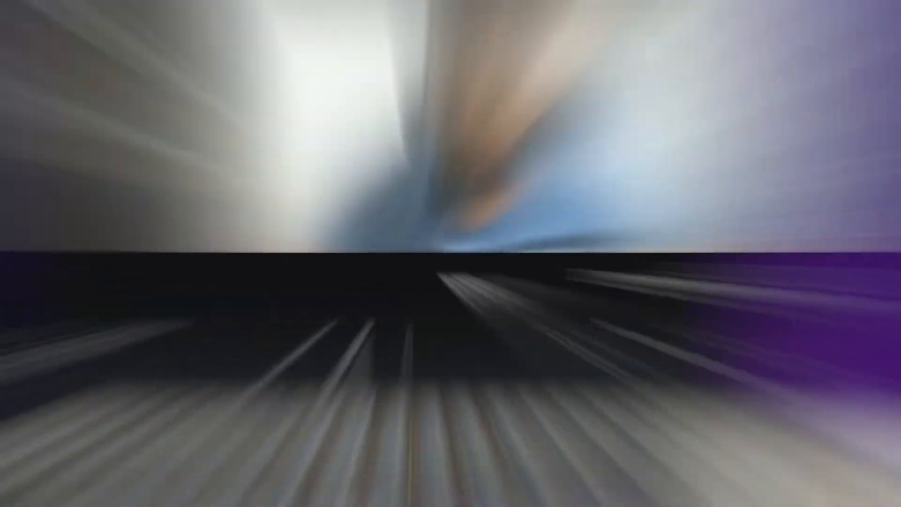
{"action": "scroll", "coordinate": [413, 391], "scroll_direction": "left", "scroll_amount": 10}
{"action": "scroll", "coordinate": [413, 391], "scroll_direction": "left", "scroll_amount": 20}
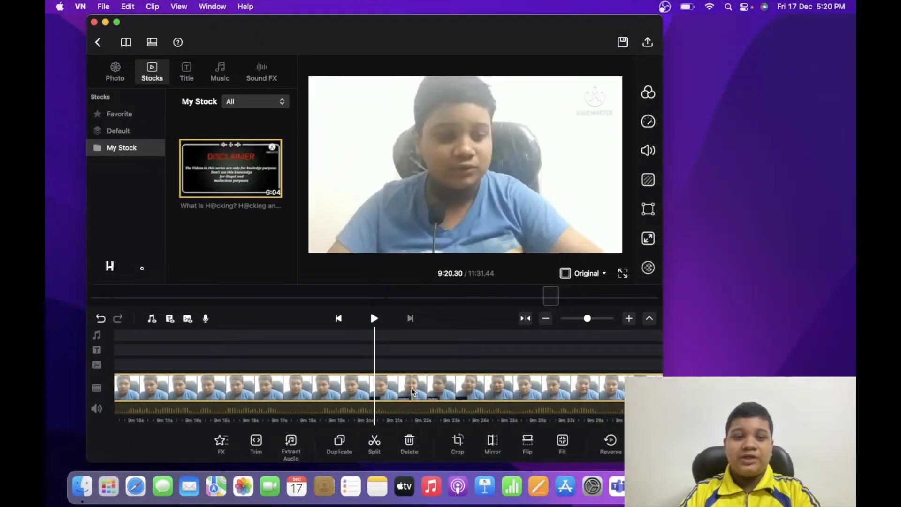
{"action": "scroll", "coordinate": [413, 391], "scroll_direction": "left", "scroll_amount": 17}
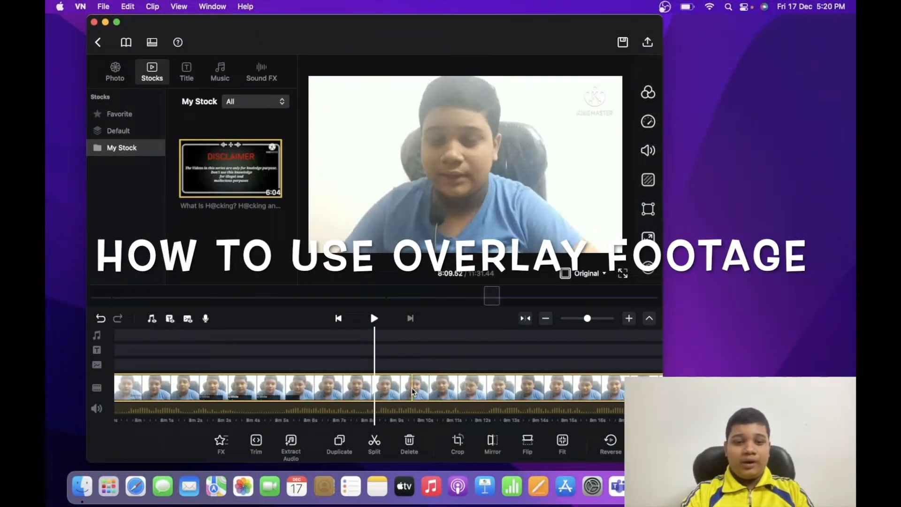
{"action": "scroll", "coordinate": [413, 392], "scroll_direction": "left", "scroll_amount": 9}
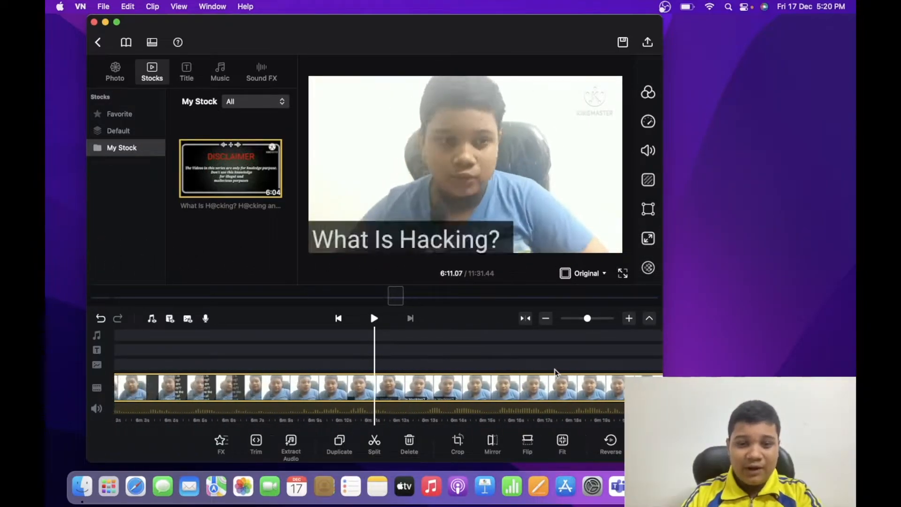
{"action": "scroll", "coordinate": [555, 373], "scroll_direction": "left", "scroll_amount": 10}
{"action": "scroll", "coordinate": [555, 373], "scroll_direction": "left", "scroll_amount": 8}
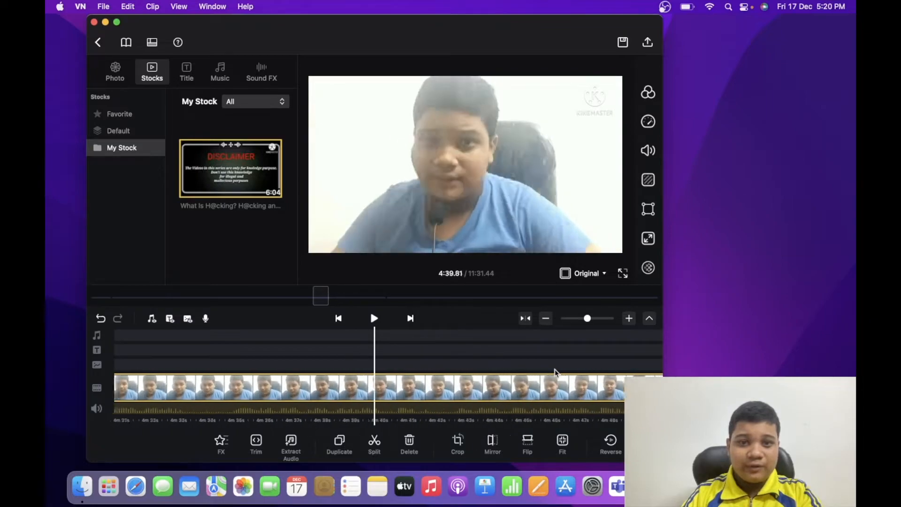
{"action": "scroll", "coordinate": [555, 373], "scroll_direction": "left", "scroll_amount": 15}
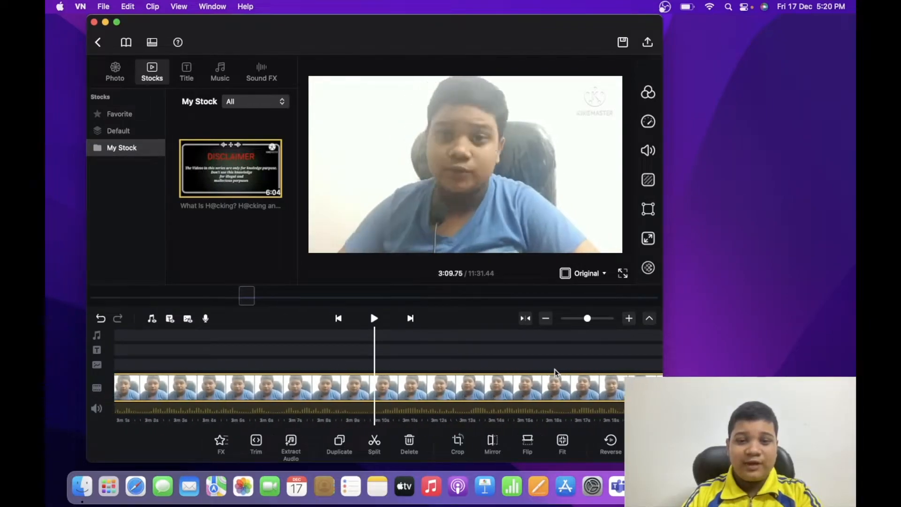
{"action": "scroll", "coordinate": [555, 372], "scroll_direction": "left", "scroll_amount": 1}
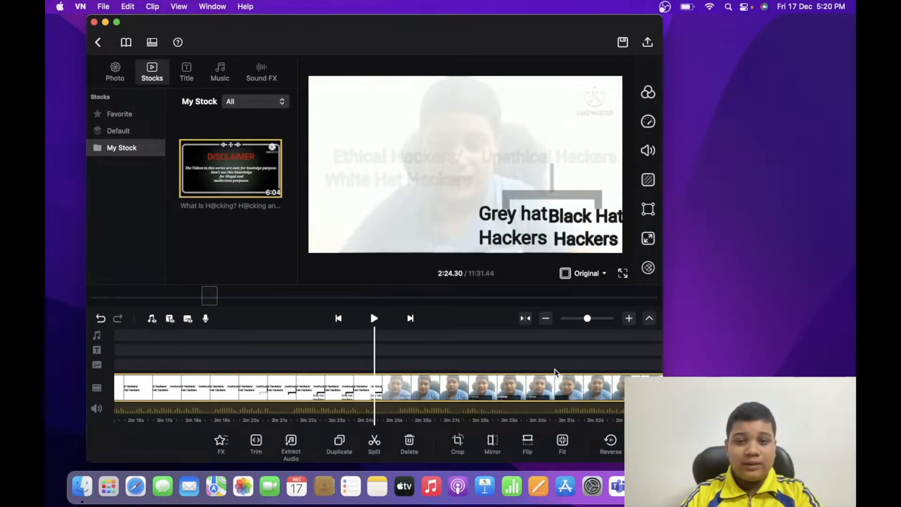
{"action": "scroll", "coordinate": [556, 372], "scroll_direction": "right", "scroll_amount": 5}
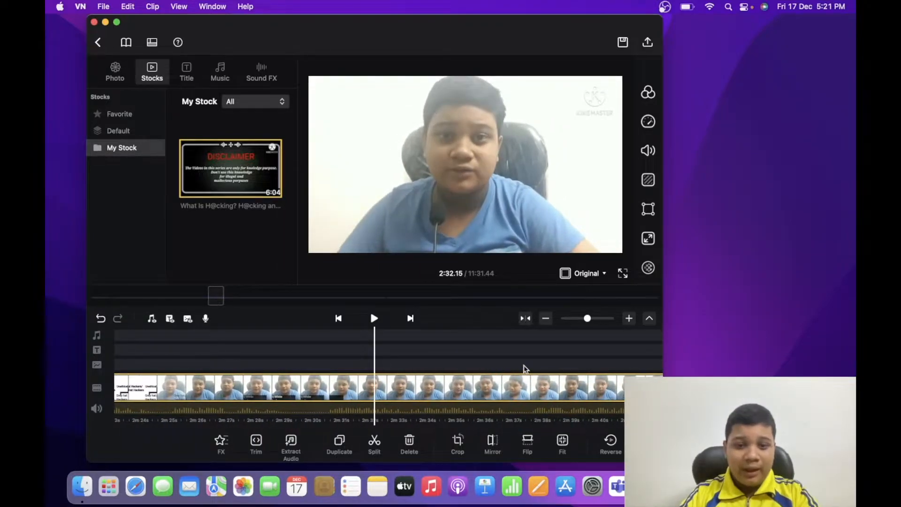
{"action": "scroll", "coordinate": [312, 408], "scroll_direction": "down", "scroll_amount": 5}
{"action": "scroll", "coordinate": [315, 412], "scroll_direction": "right", "scroll_amount": 5}
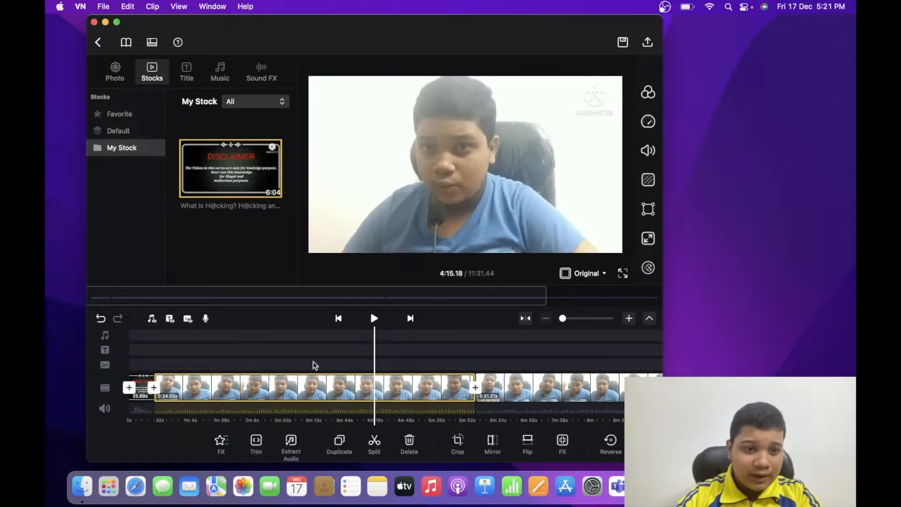
Import "pexels-gilmer-diaz-estela-7699548.mp4" from Downloads into My Stock
{"action": "right_click", "coordinate": [231, 147]}
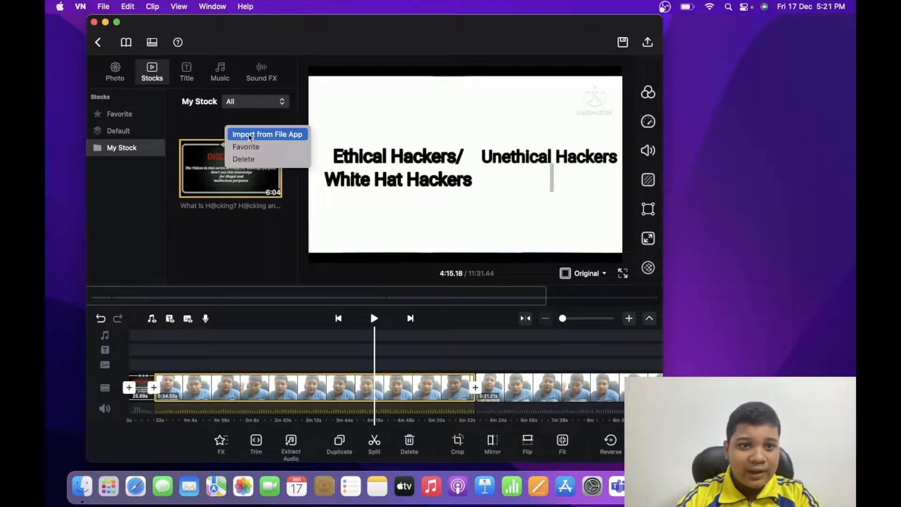
{"action": "left_click", "coordinate": [277, 135]}
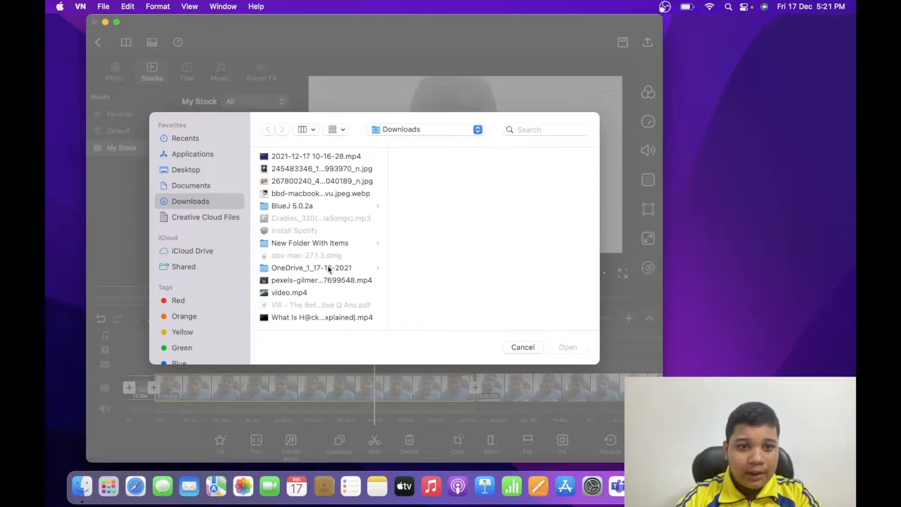
{"action": "left_click", "coordinate": [322, 281]}
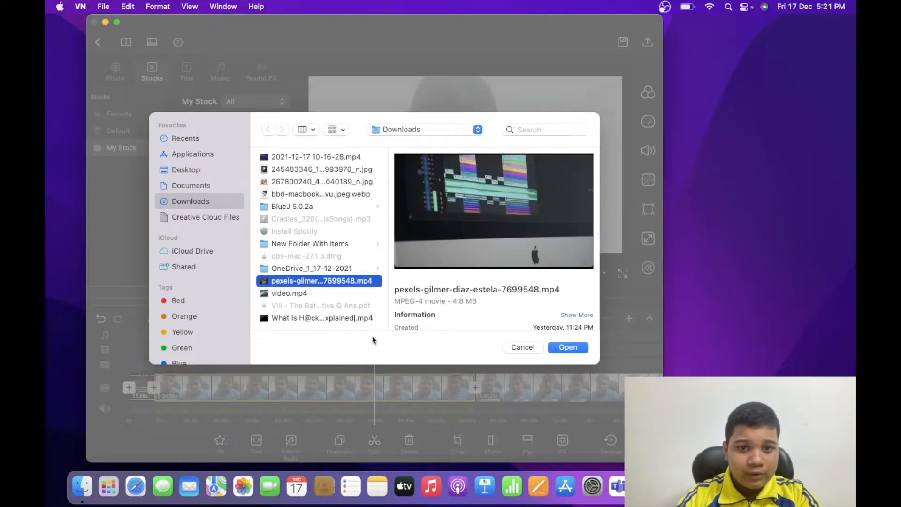
{"action": "left_click", "coordinate": [576, 349]}
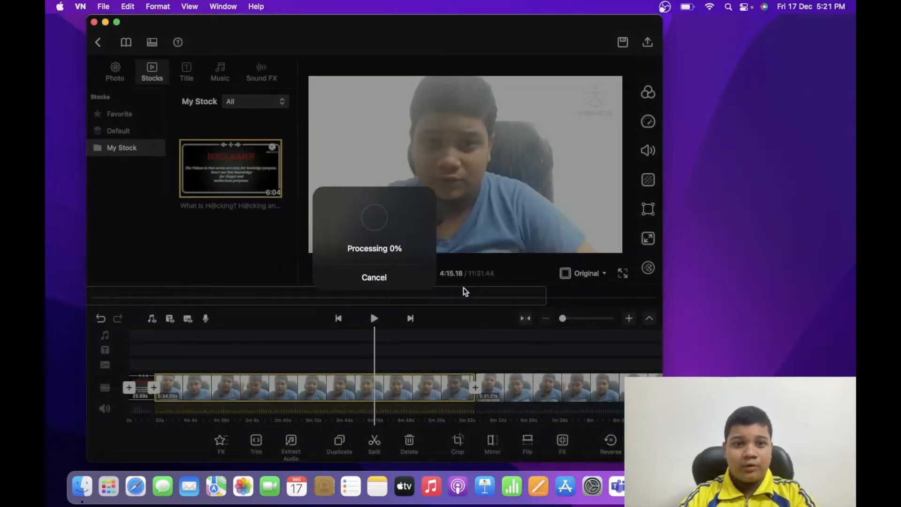
Place the imported pexels clip on the overlay track above the main video at about 4:30
{"action": "scroll", "coordinate": [254, 236], "scroll_direction": "down", "scroll_amount": 3}
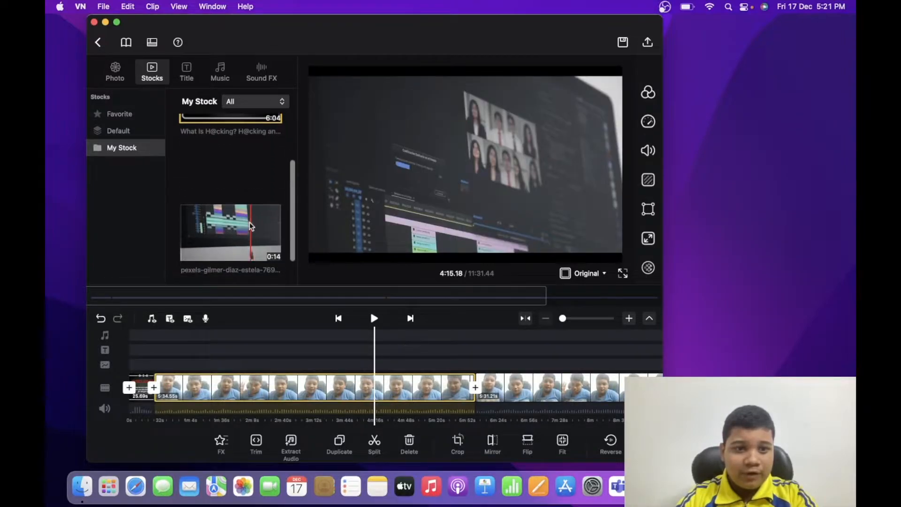
{"action": "left_click", "coordinate": [243, 211]}
{"action": "left_click_drag", "start_coordinate": [243, 210], "coordinate": [389, 368]}
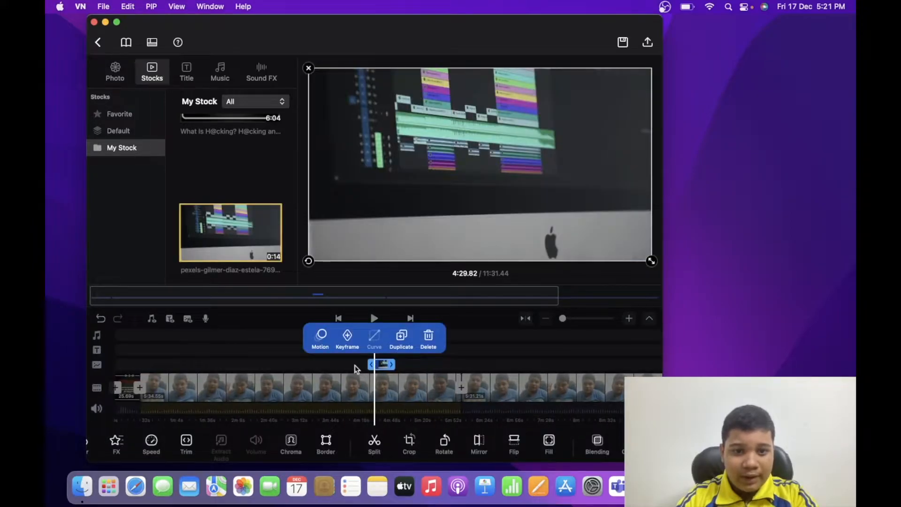
Enlarge the timeline scale and scrub across the pexels overlay clip to examine where it starts and ends
{"action": "left_click", "coordinate": [358, 369]}
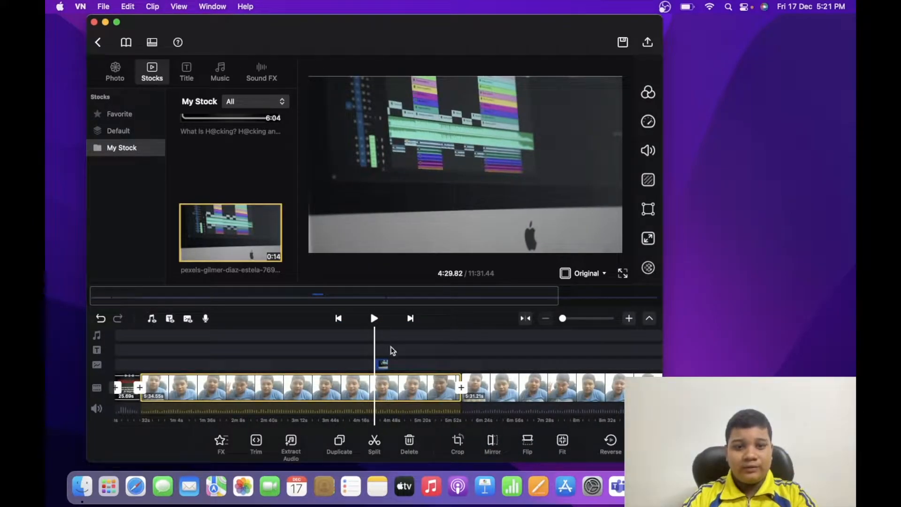
{"action": "scroll", "coordinate": [397, 355], "scroll_direction": "right", "scroll_amount": 5}
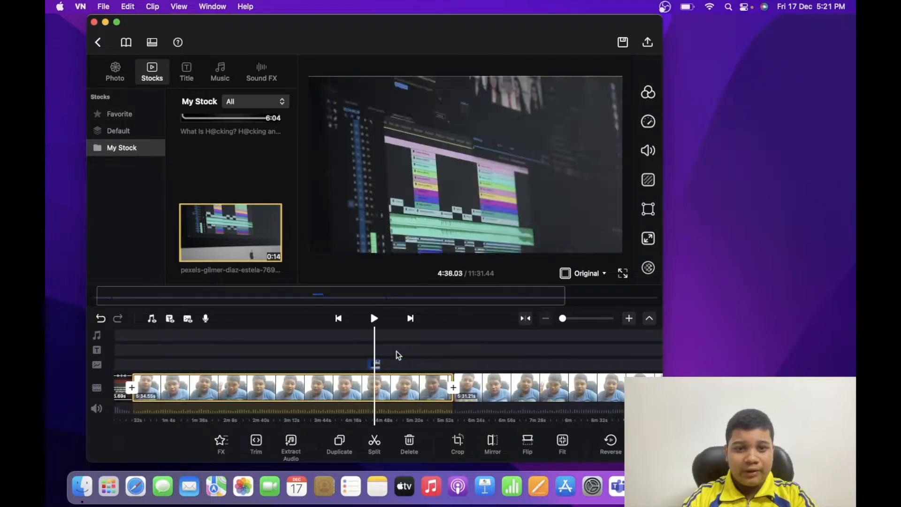
{"action": "scroll", "coordinate": [397, 356], "scroll_direction": "left", "scroll_amount": 5}
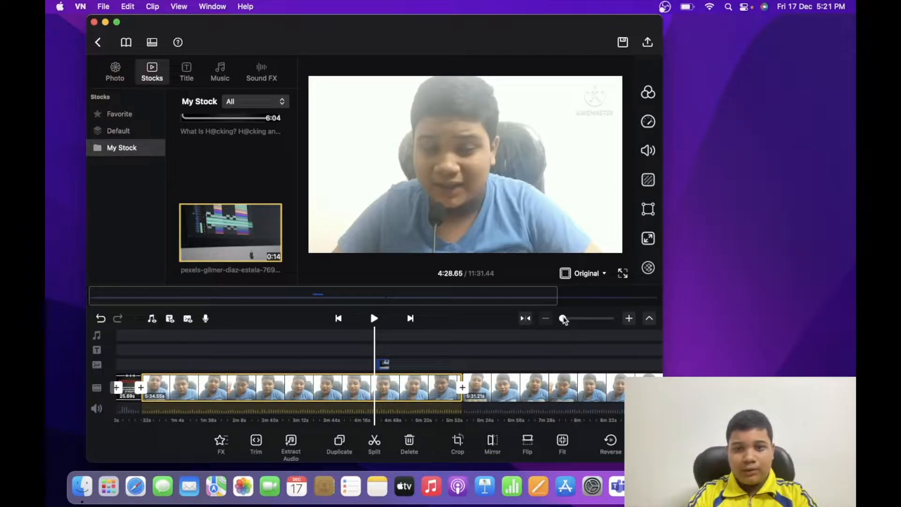
{"action": "left_click_drag", "start_coordinate": [563, 318], "coordinate": [570, 319]}
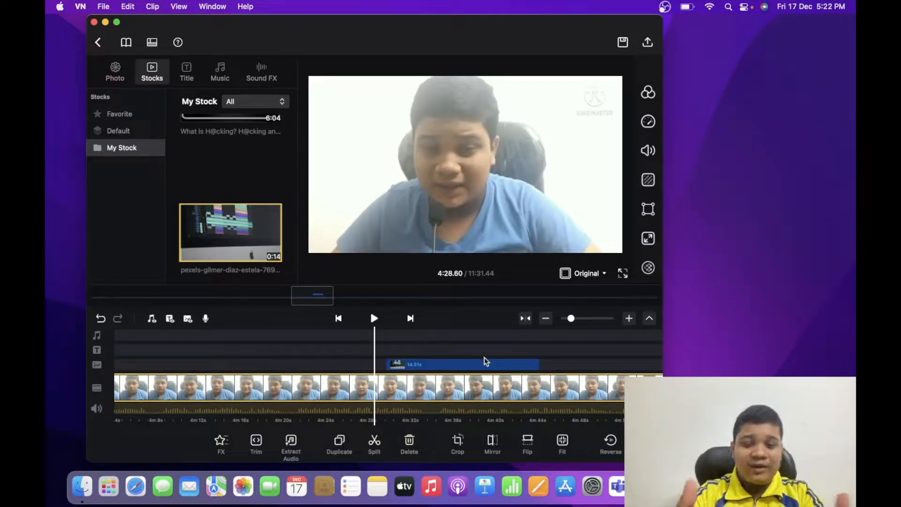
{"action": "scroll", "coordinate": [485, 361], "scroll_direction": "right", "scroll_amount": 15}
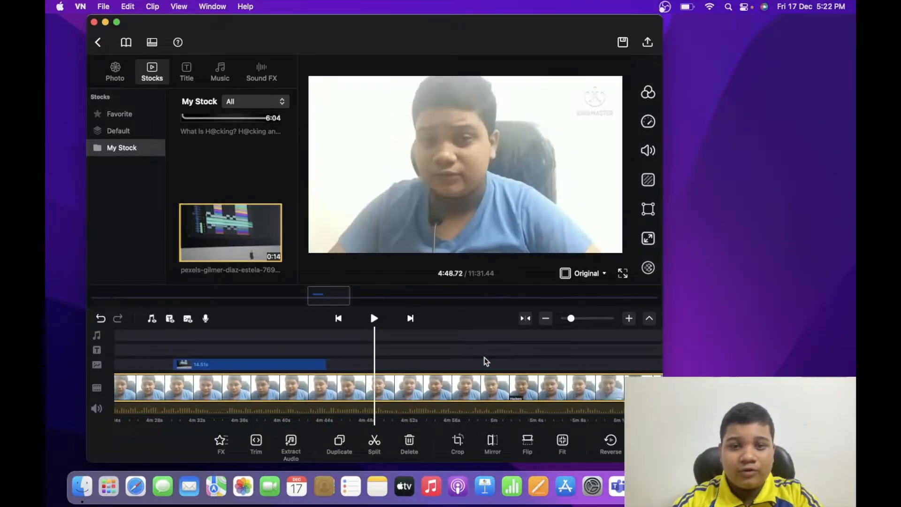
{"action": "scroll", "coordinate": [485, 361], "scroll_direction": "left", "scroll_amount": 3}
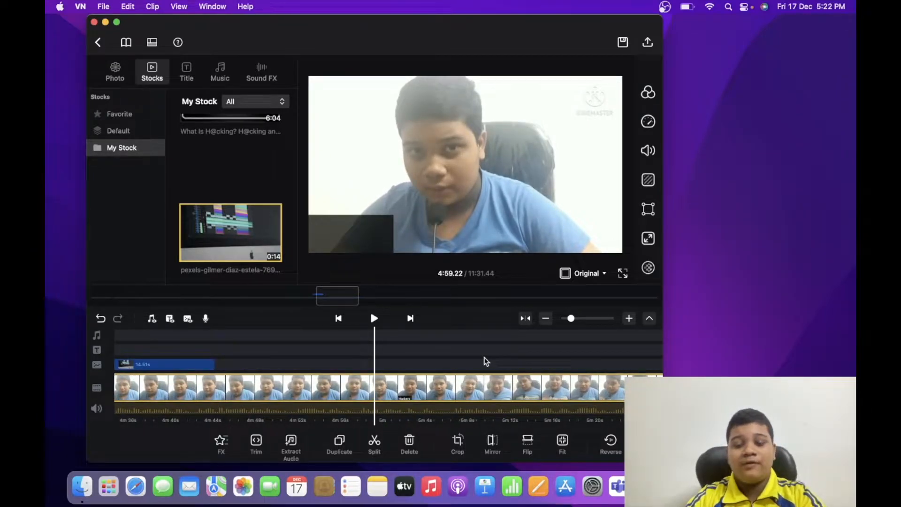
{"action": "scroll", "coordinate": [486, 361], "scroll_direction": "left", "scroll_amount": 9}
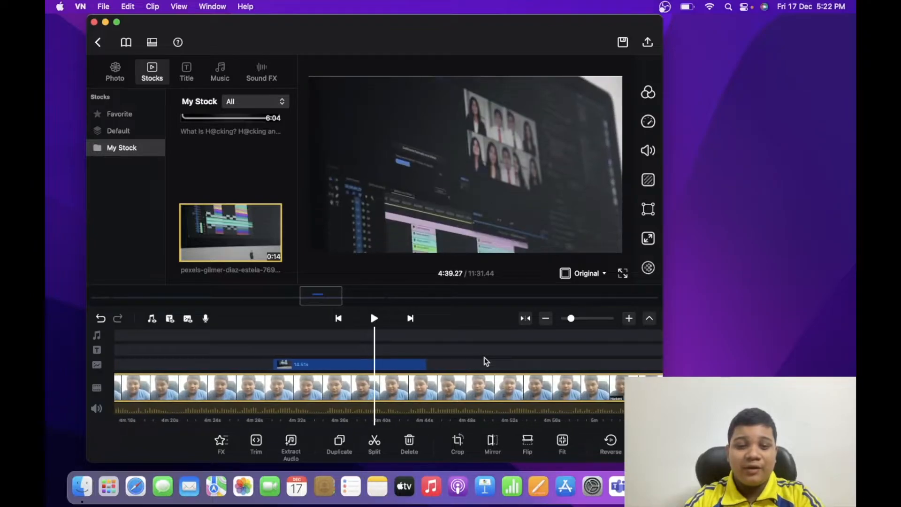
{"action": "scroll", "coordinate": [485, 361], "scroll_direction": "left", "scroll_amount": 3}
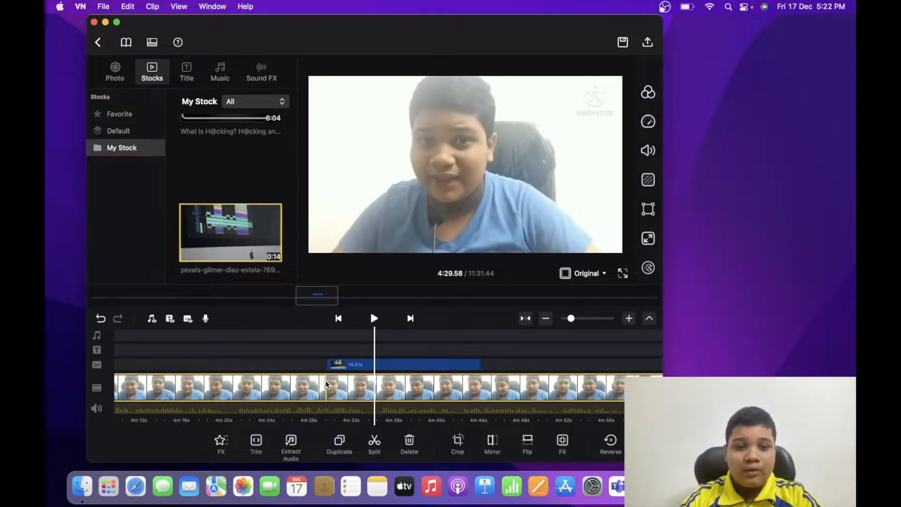
Play the beginning of the pexels overlay clip from about 4:30 and pause after about a second
{"action": "left_click", "coordinate": [336, 364]}
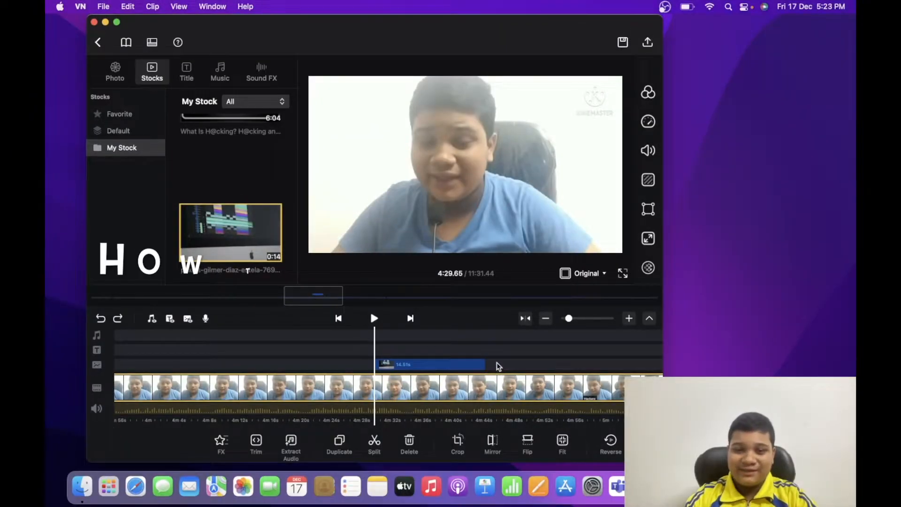
{"action": "key", "text": "space"}
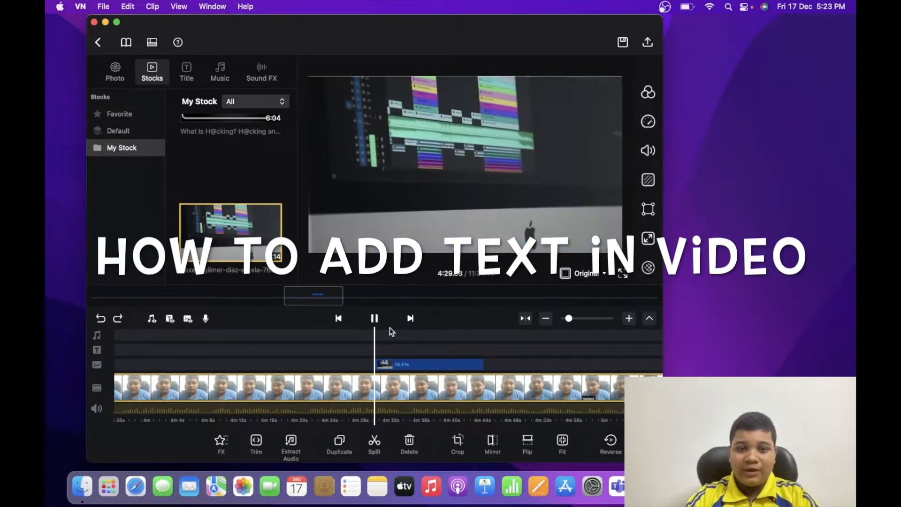
{"action": "key", "text": "space"}
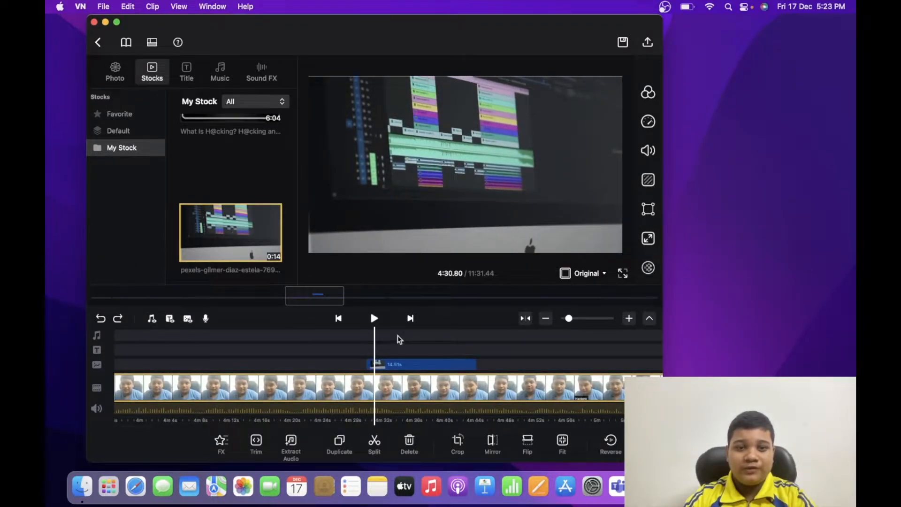
{"action": "left_click", "coordinate": [397, 336]}
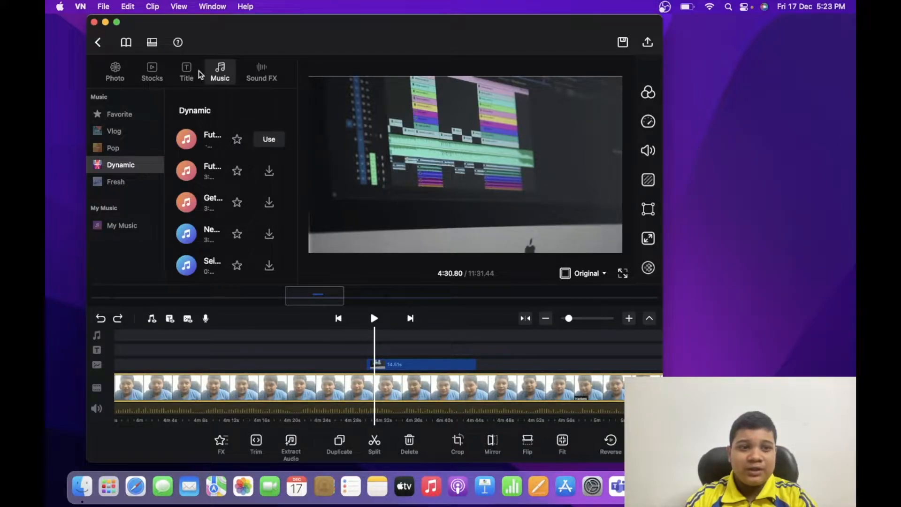
{"action": "left_click", "coordinate": [123, 75]}
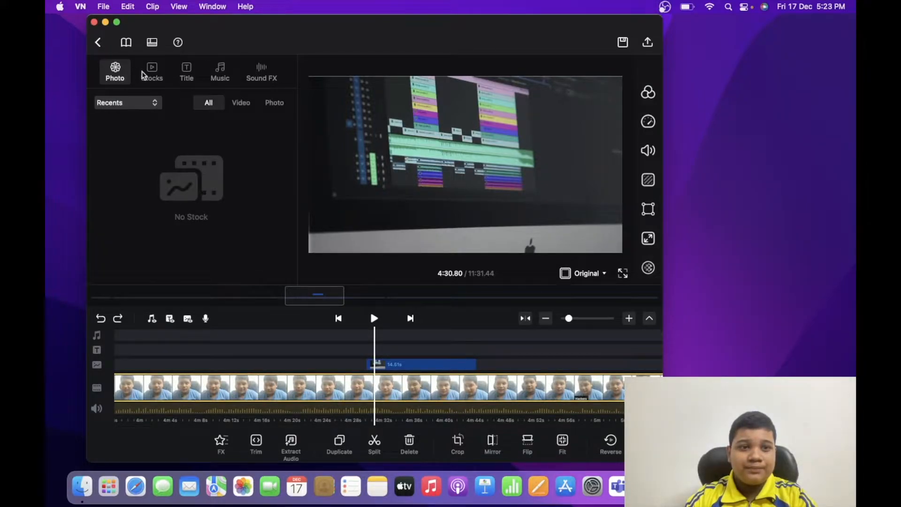
{"action": "left_click", "coordinate": [150, 74]}
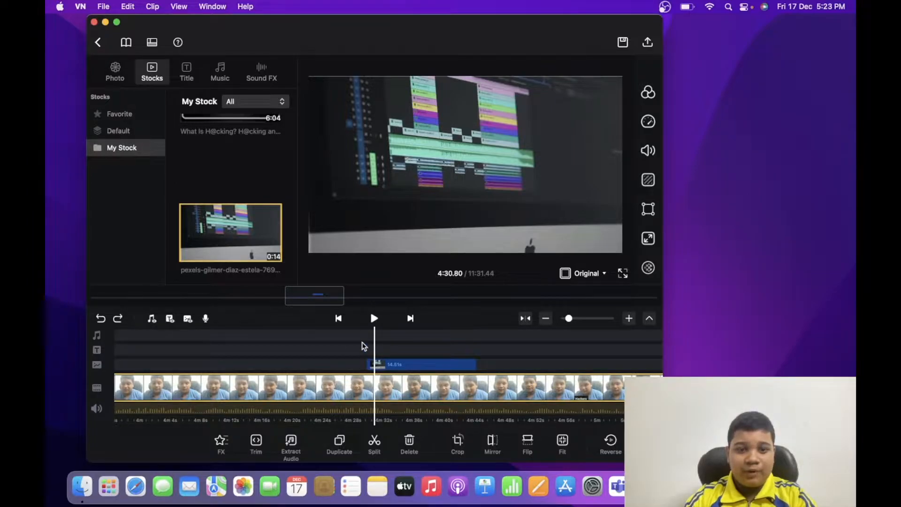
{"action": "key", "text": "super+3"}
{"action": "key", "text": "super+4"}
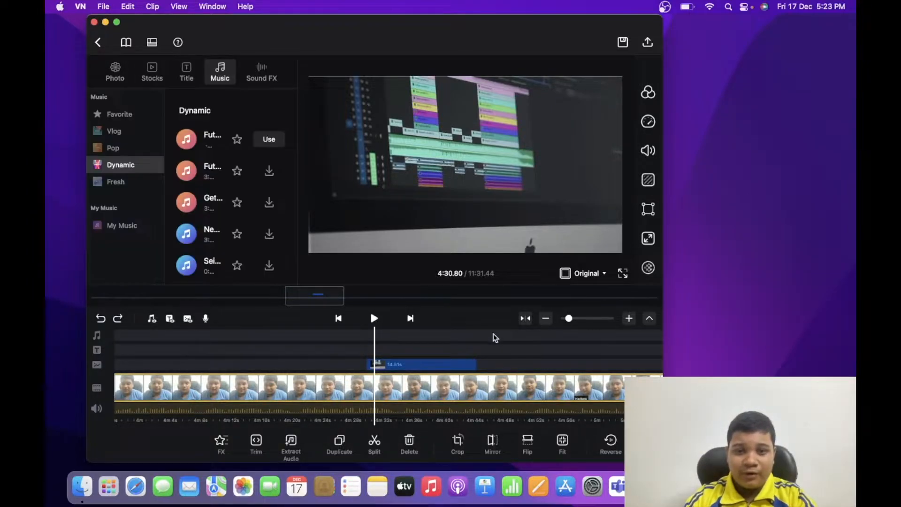
Add a VIDEO TITLE template to the timeline just after the overlay clip, at about 4:48
{"action": "scroll", "coordinate": [491, 339], "scroll_direction": "right", "scroll_amount": 10}
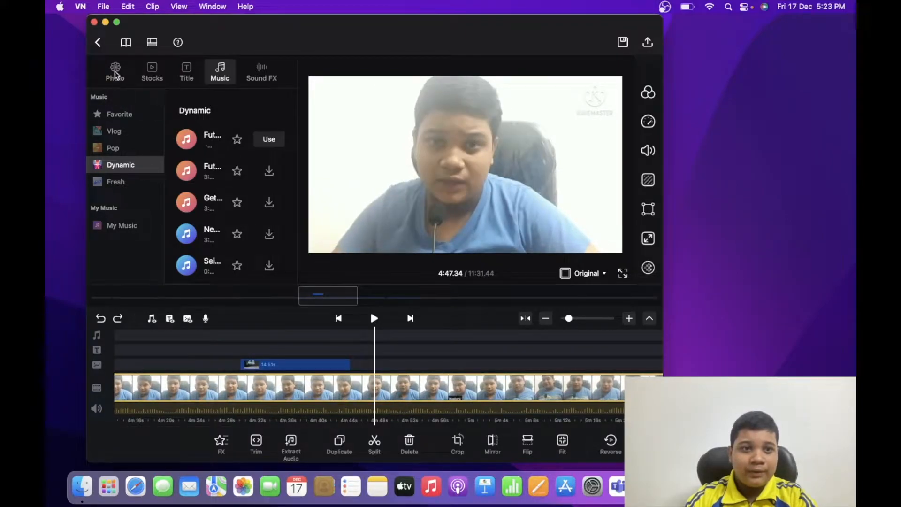
{"action": "left_click", "coordinate": [153, 71]}
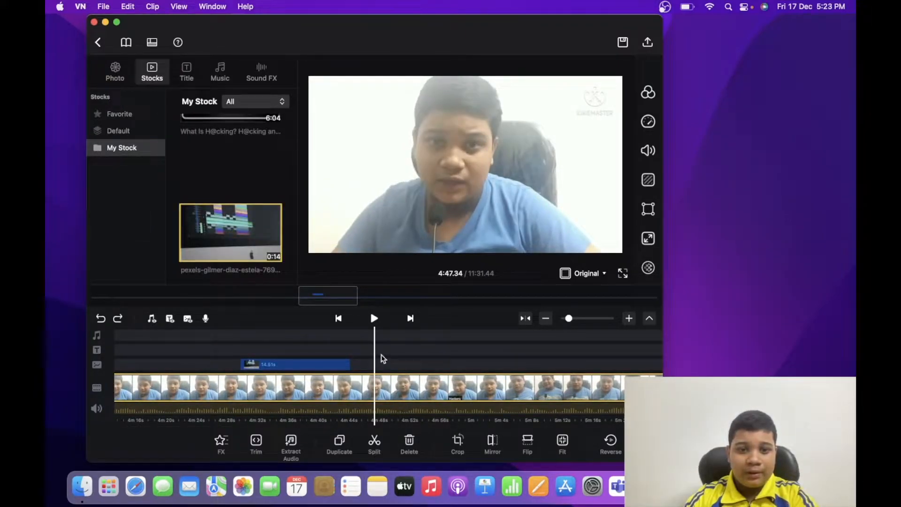
{"action": "left_click", "coordinate": [100, 350]}
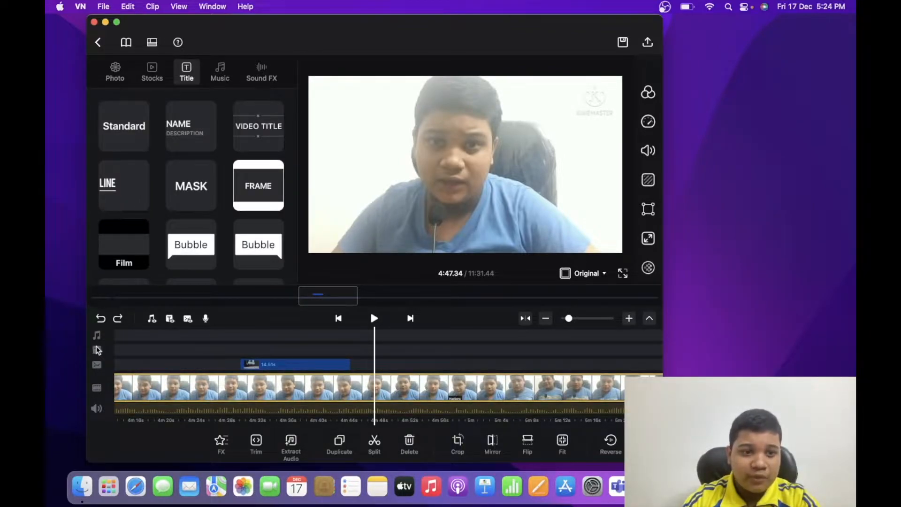
{"action": "scroll", "coordinate": [170, 202], "scroll_direction": "down", "scroll_amount": 5}
{"action": "scroll", "coordinate": [171, 202], "scroll_direction": "up", "scroll_amount": 2}
{"action": "scroll", "coordinate": [171, 201], "scroll_direction": "up", "scroll_amount": 3}
{"action": "scroll", "coordinate": [169, 201], "scroll_direction": "down", "scroll_amount": 2}
{"action": "scroll", "coordinate": [169, 201], "scroll_direction": "up", "scroll_amount": 2}
{"action": "scroll", "coordinate": [170, 199], "scroll_direction": "down", "scroll_amount": 2}
{"action": "scroll", "coordinate": [170, 197], "scroll_direction": "up", "scroll_amount": 2}
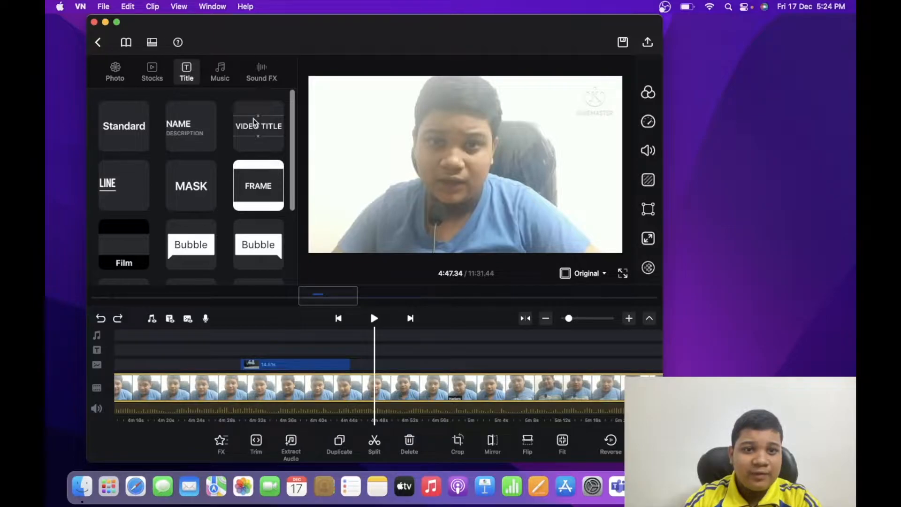
{"action": "left_click_drag", "start_coordinate": [254, 123], "coordinate": [389, 337]}
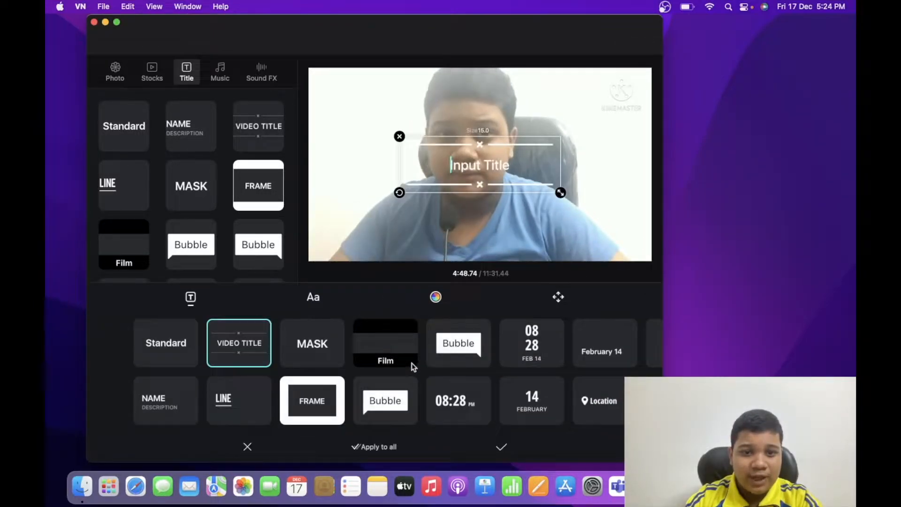
{"action": "scroll", "coordinate": [413, 364], "scroll_direction": "right", "scroll_amount": 2}
{"action": "scroll", "coordinate": [412, 364], "scroll_direction": "left", "scroll_amount": 2}
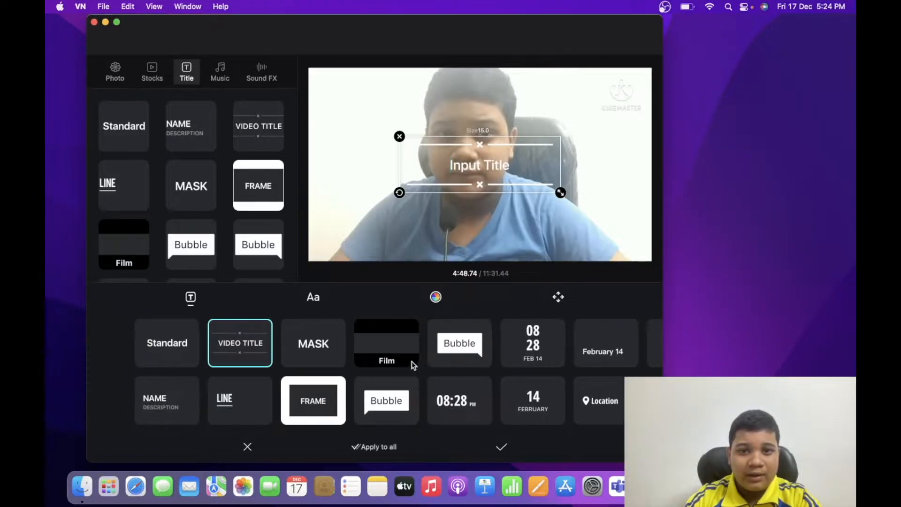
Replace the title's placeholder text with the presenter's full name
{"action": "right_click", "coordinate": [513, 169]}
{"action": "key", "text": "Escape"}
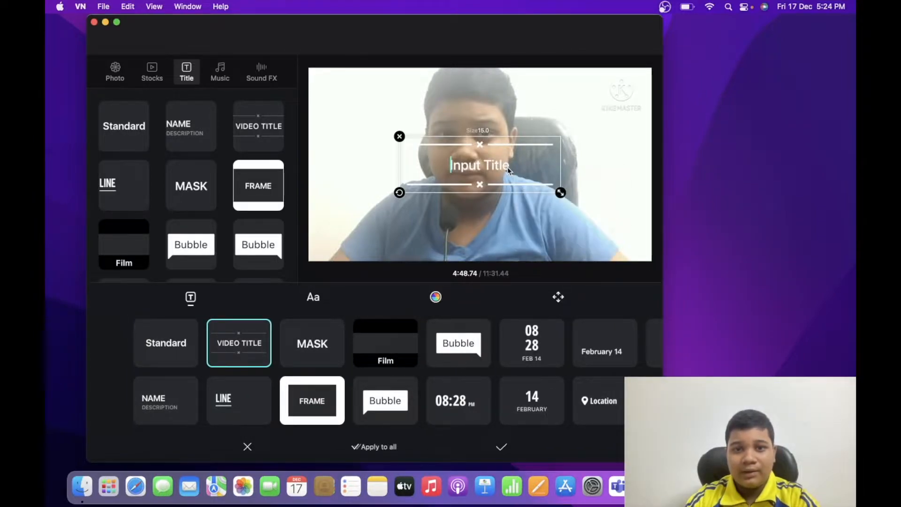
{"action": "type", "text": "S"}
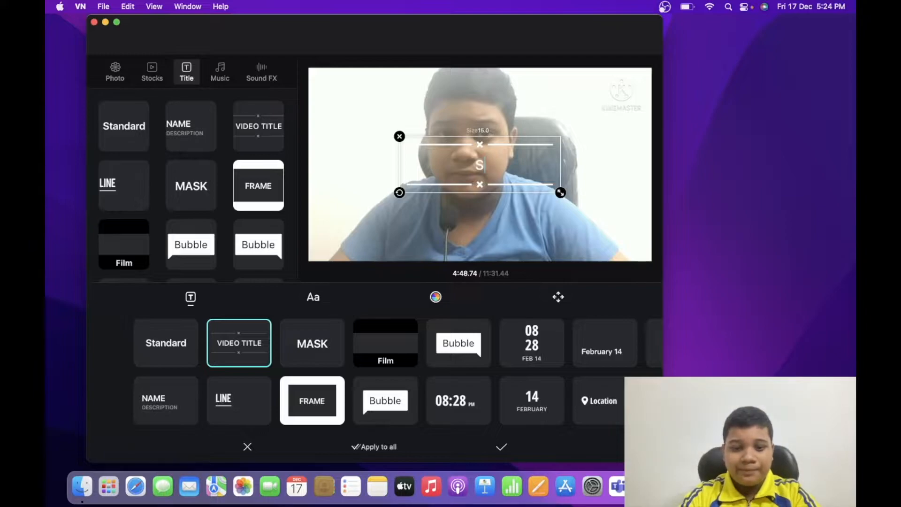
{"action": "type", "text": "ubhro MUKHET"}
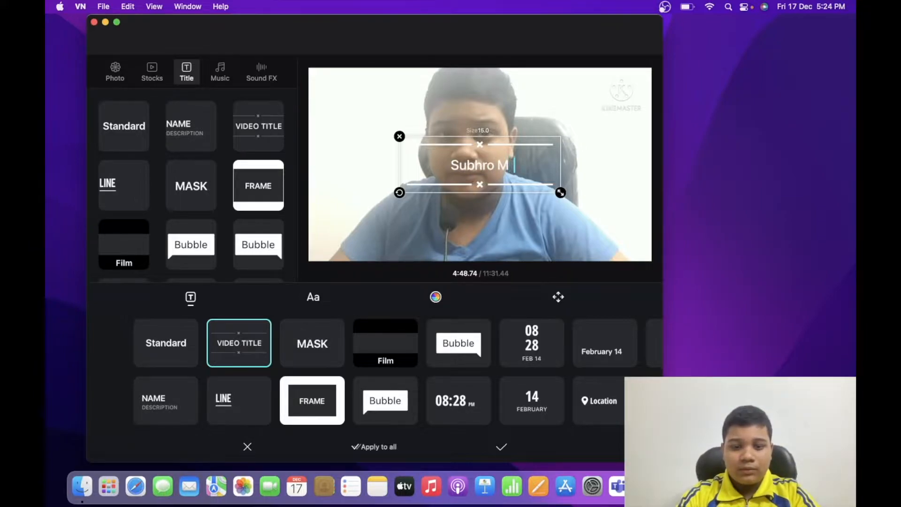
{"action": "key", "text": "BackSpace"}
{"action": "key", "text": "BackSpace"}
{"action": "key", "text": "BackSpace"}
{"action": "key", "text": "BackSpace"}
{"action": "key", "text": "BackSpace"}
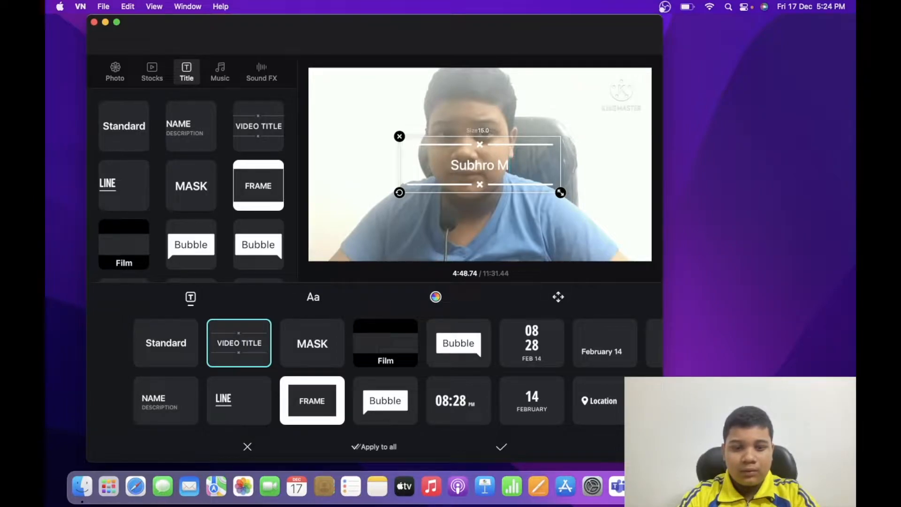
{"action": "type", "text": "U"}
{"action": "key", "text": "BackSpace"}
{"action": "type", "text": "ukherjee"}
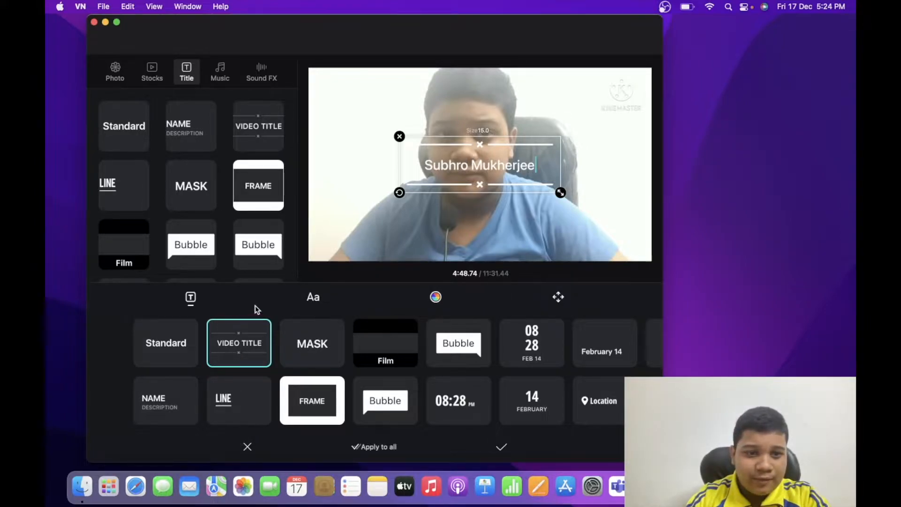
Set the title's font to Party and its size to 19
{"action": "left_click", "coordinate": [310, 300]}
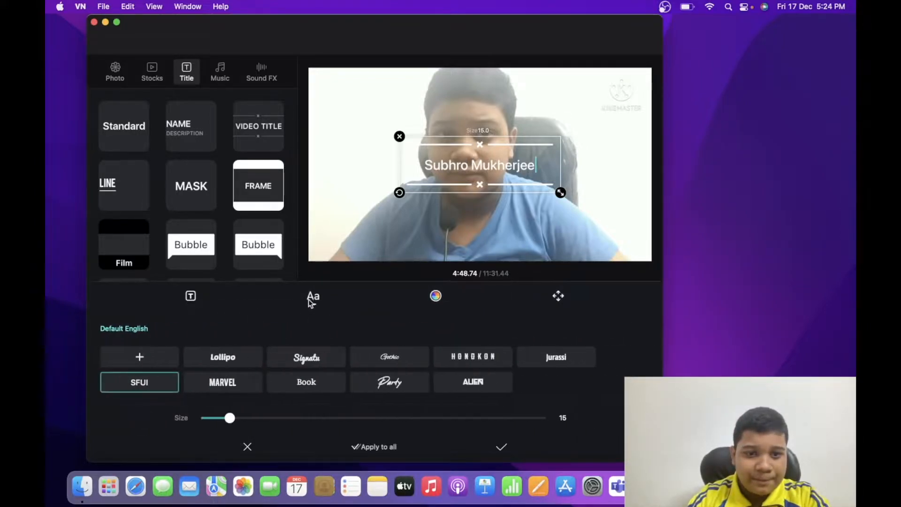
{"action": "left_click", "coordinate": [319, 365]}
{"action": "left_click", "coordinate": [366, 384]}
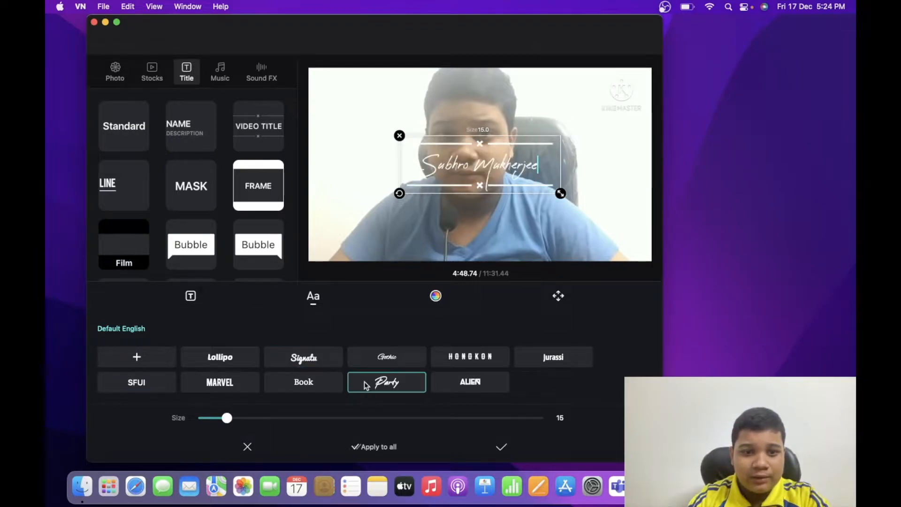
{"action": "mouse_move", "coordinate": [226, 419]}
{"action": "left_mouse_down"}
{"action": "mouse_move", "coordinate": [242, 419]}
{"action": "mouse_move", "coordinate": [224, 418]}
{"action": "mouse_move", "coordinate": [232, 420]}
{"action": "left_mouse_up"}
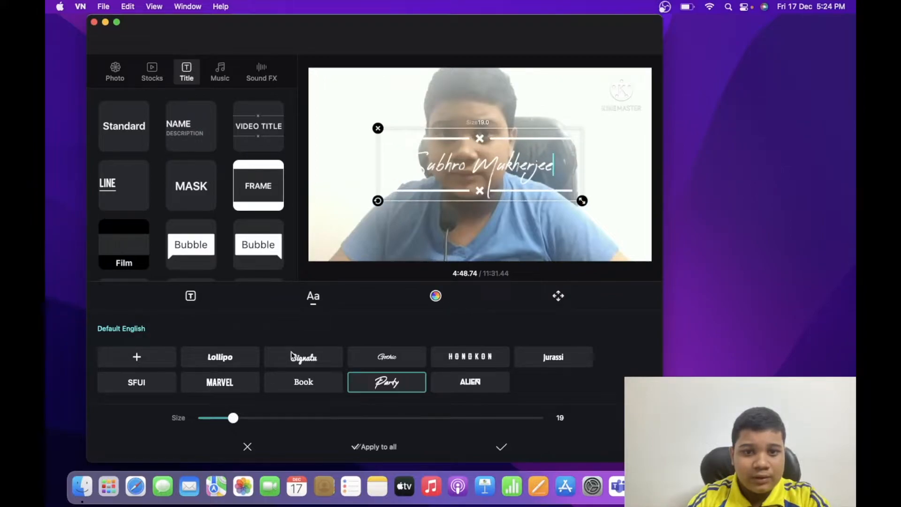
Give the title the black-background style preset and colour its text pink
{"action": "left_click", "coordinate": [435, 296]}
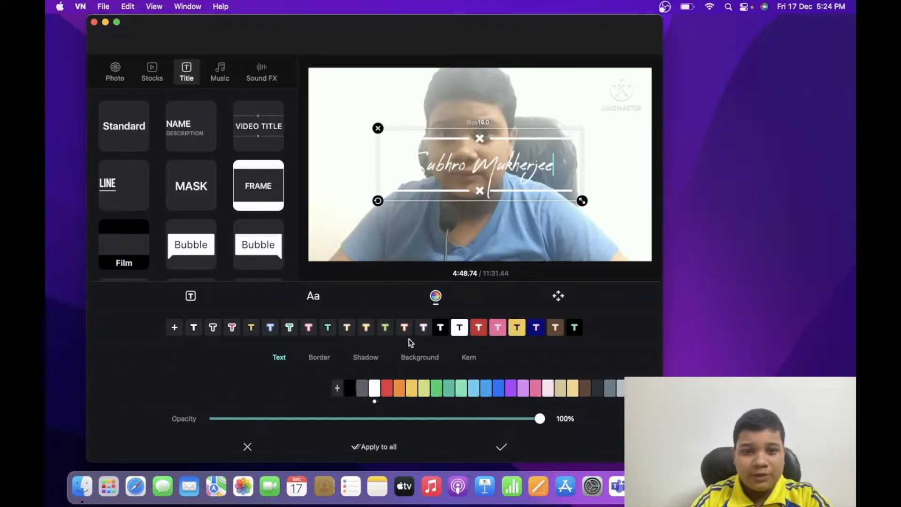
{"action": "left_click", "coordinate": [440, 327]}
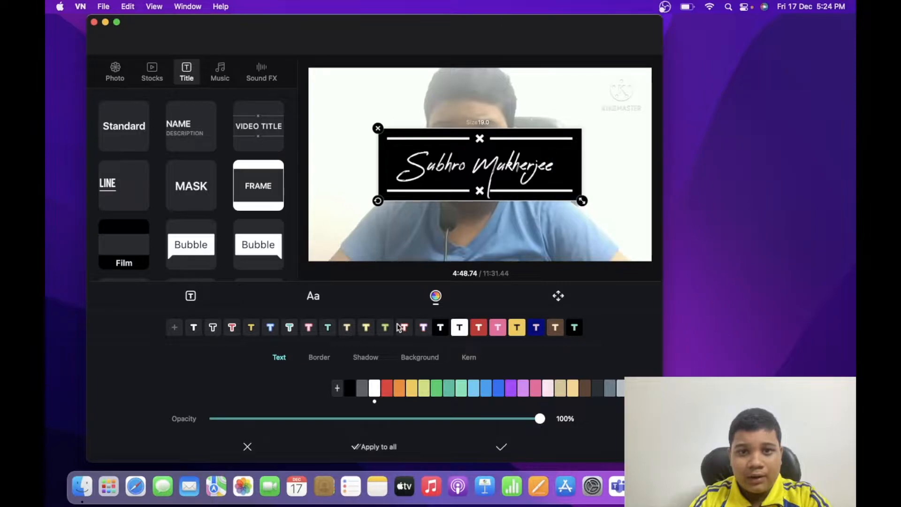
{"action": "left_click", "coordinate": [385, 389]}
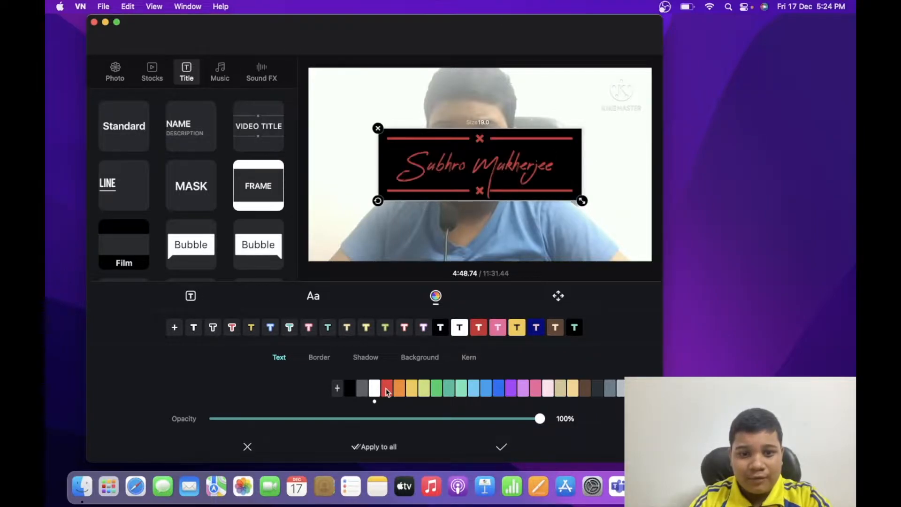
{"action": "left_click", "coordinate": [424, 390]}
{"action": "left_click", "coordinate": [477, 390]}
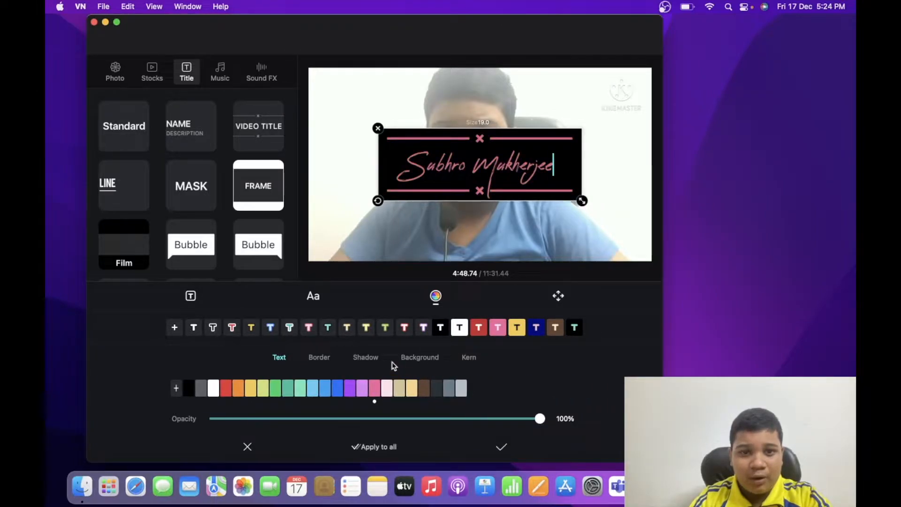
Give the title a yellow border at 4% opacity and apply the styling
{"action": "left_click", "coordinate": [318, 357]}
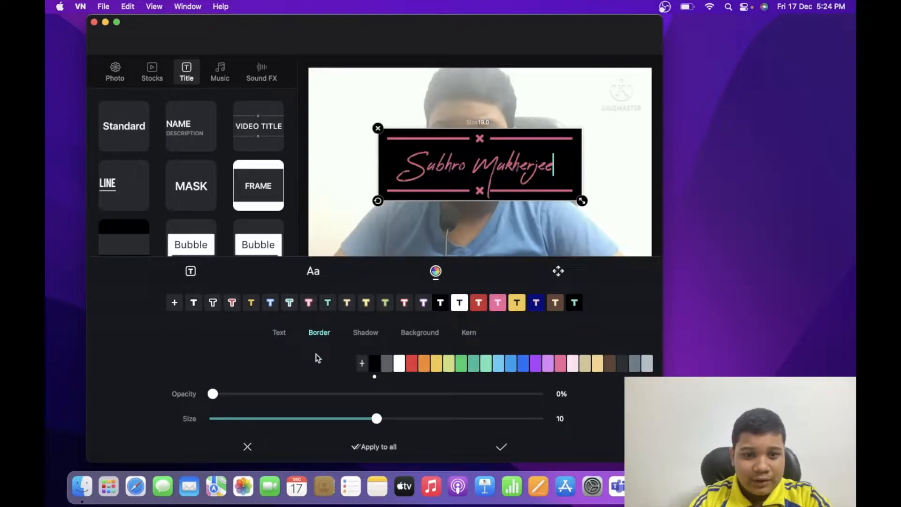
{"action": "mouse_move", "coordinate": [218, 397]}
{"action": "left_mouse_down"}
{"action": "mouse_move", "coordinate": [255, 396]}
{"action": "mouse_move", "coordinate": [219, 395]}
{"action": "mouse_move", "coordinate": [233, 395]}
{"action": "left_mouse_up"}
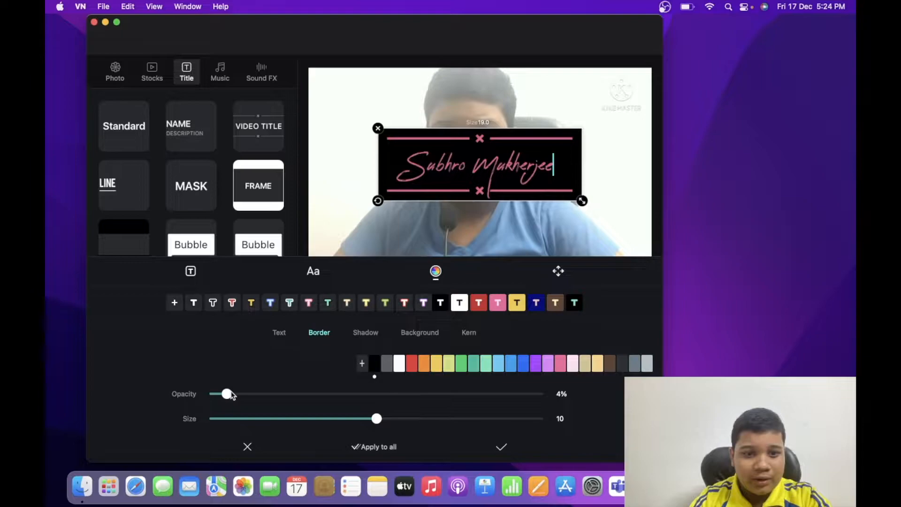
{"action": "left_click", "coordinate": [402, 364]}
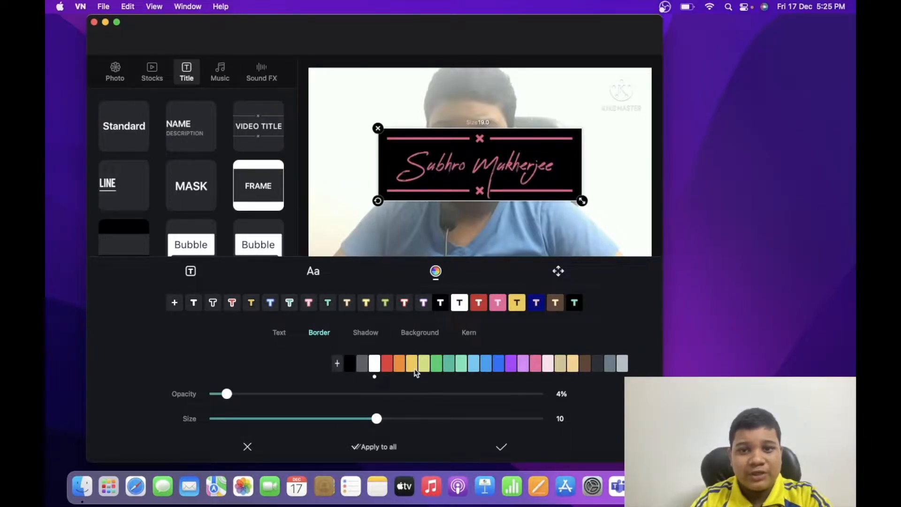
{"action": "scroll", "coordinate": [416, 368], "scroll_direction": "right", "scroll_amount": 2}
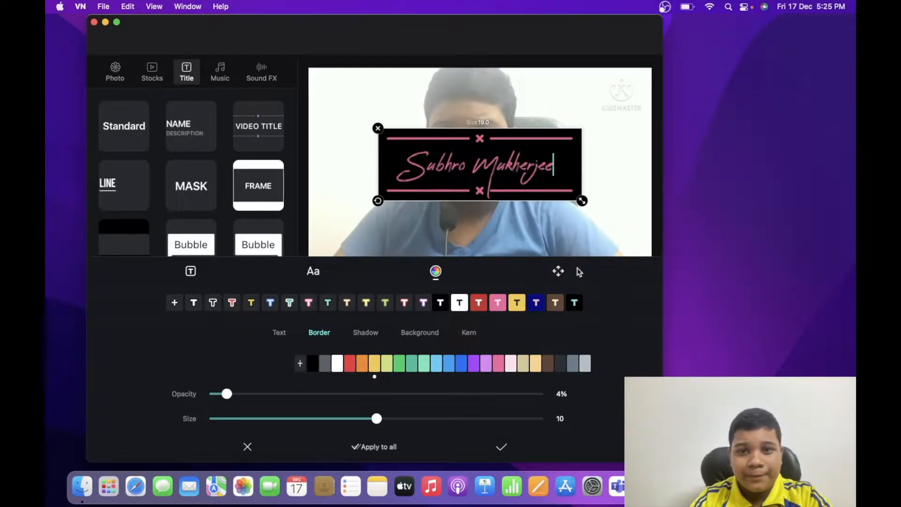
{"action": "left_click", "coordinate": [559, 271]}
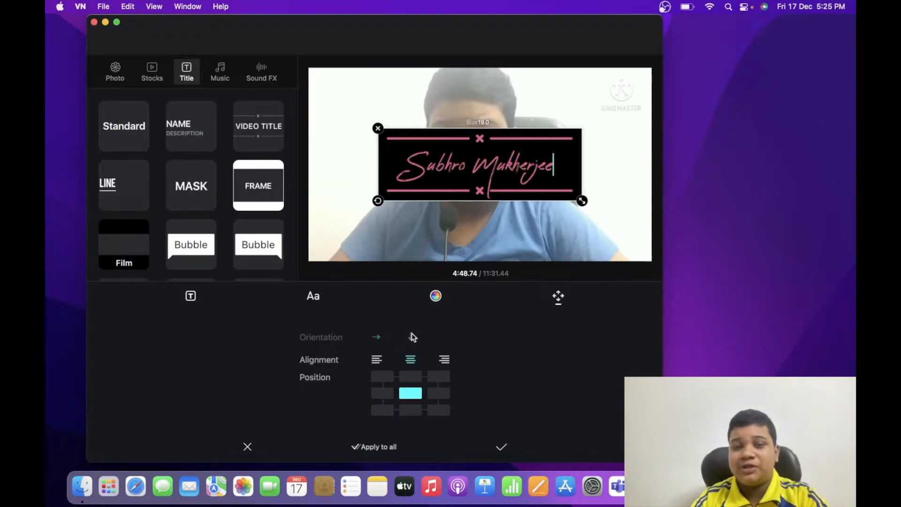
{"action": "left_click", "coordinate": [501, 446]}
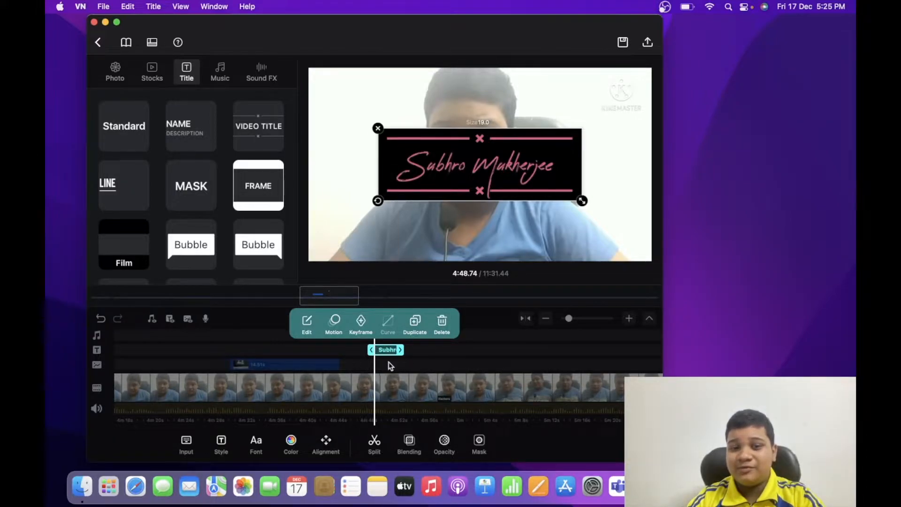
Try the Fade, Scale, Spin, Slide, Reveal and Gradient In animations on the title
{"action": "left_click", "coordinate": [335, 324]}
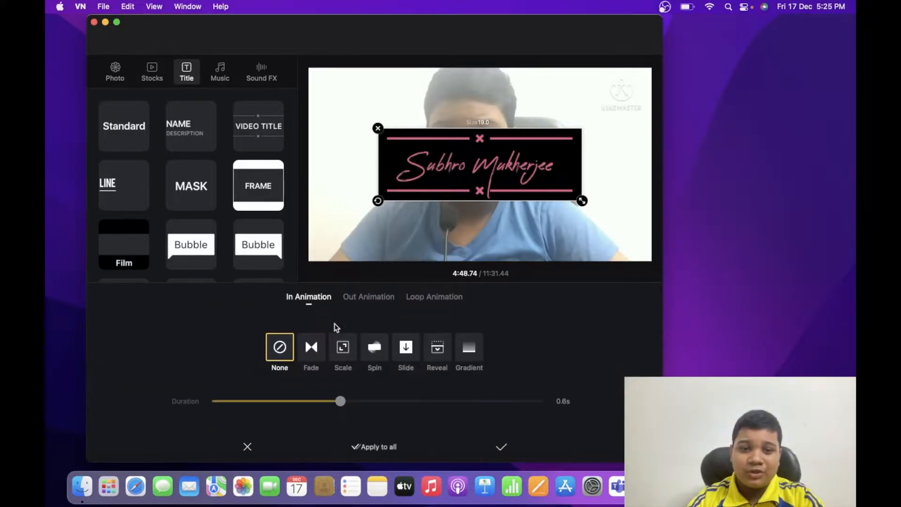
{"action": "left_click", "coordinate": [310, 357]}
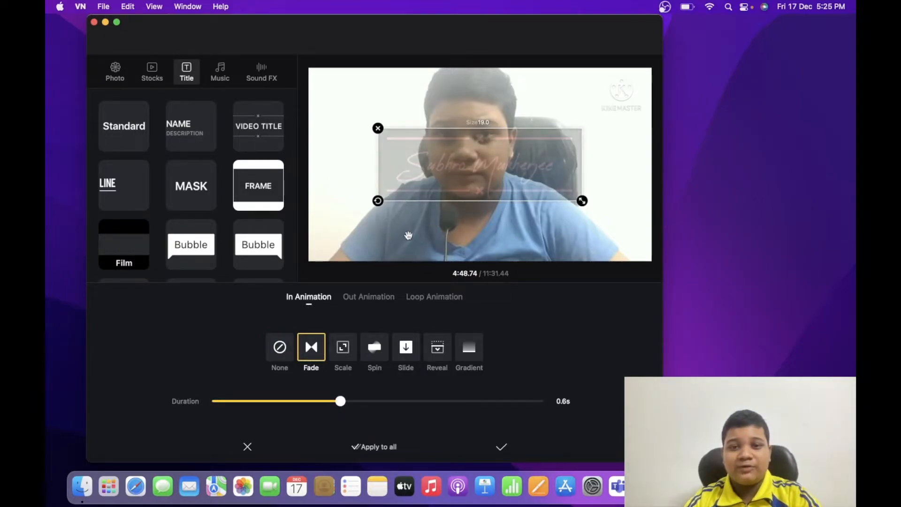
{"action": "left_click", "coordinate": [349, 362]}
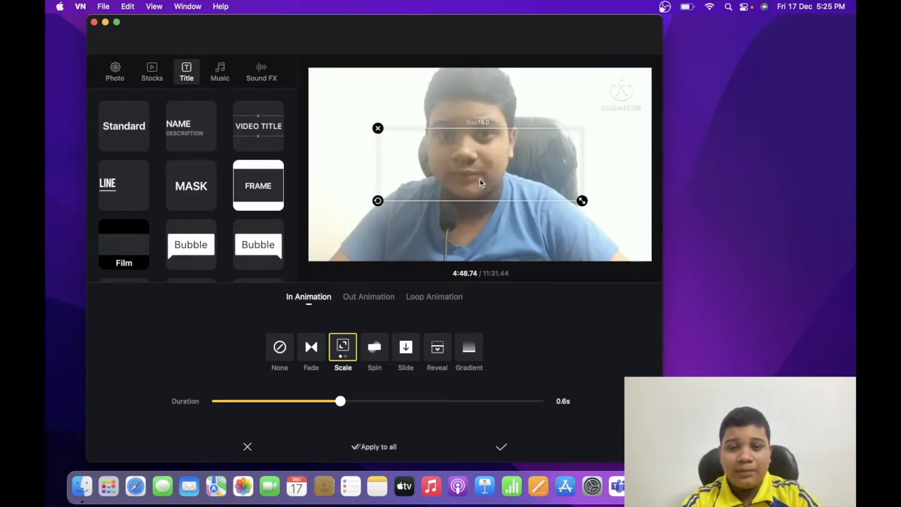
{"action": "left_click", "coordinate": [379, 352]}
{"action": "left_click", "coordinate": [407, 353]}
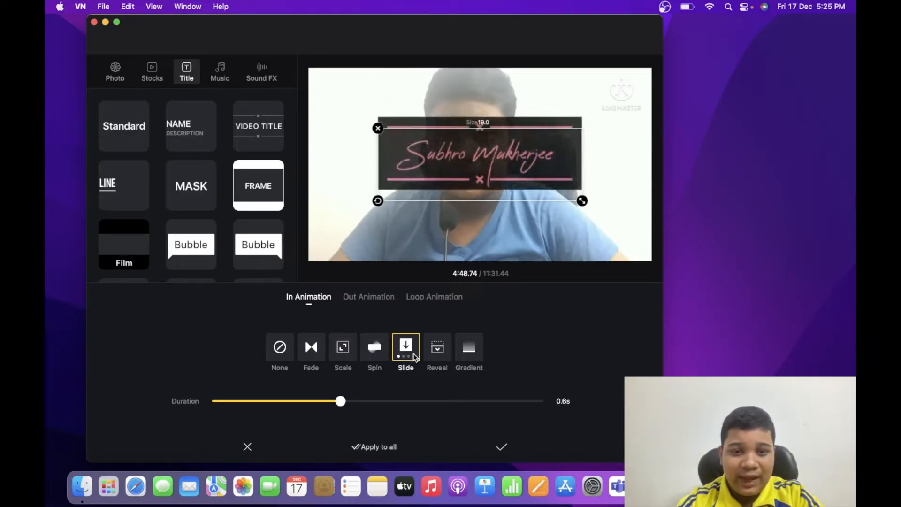
{"action": "left_click", "coordinate": [437, 353]}
{"action": "left_click", "coordinate": [468, 355]}
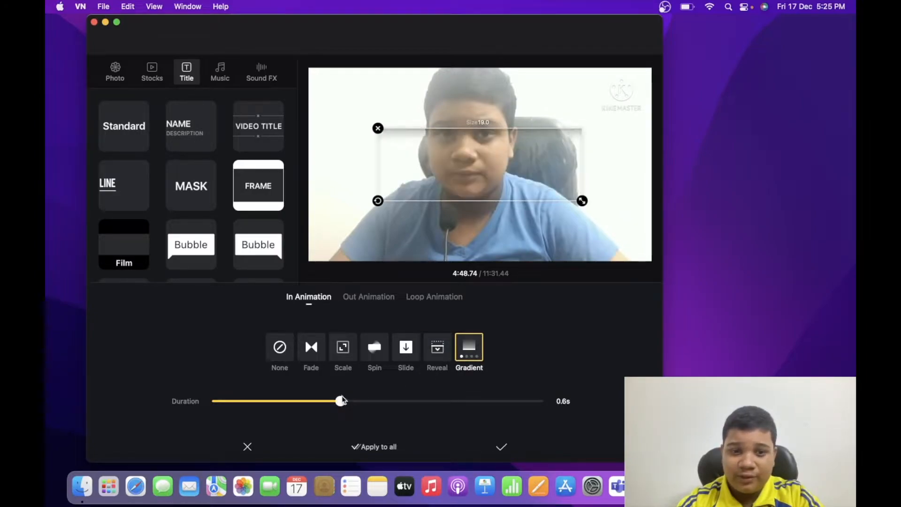
Try the Spin and Slide Out animations on the title
{"action": "left_click", "coordinate": [373, 297]}
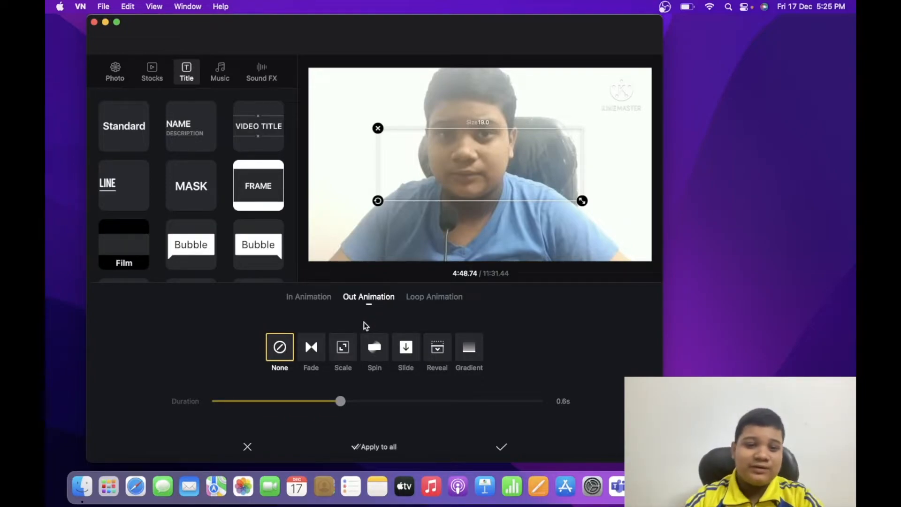
{"action": "left_click", "coordinate": [382, 357]}
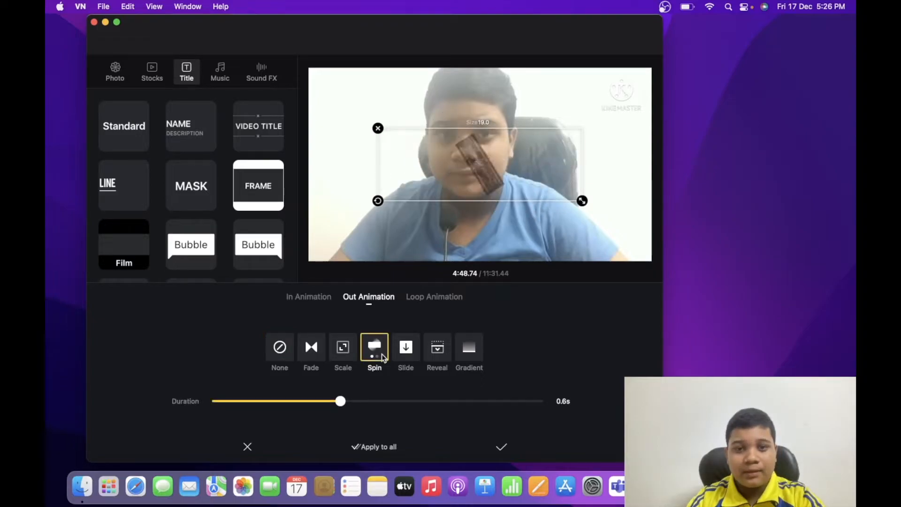
{"action": "left_click", "coordinate": [405, 358]}
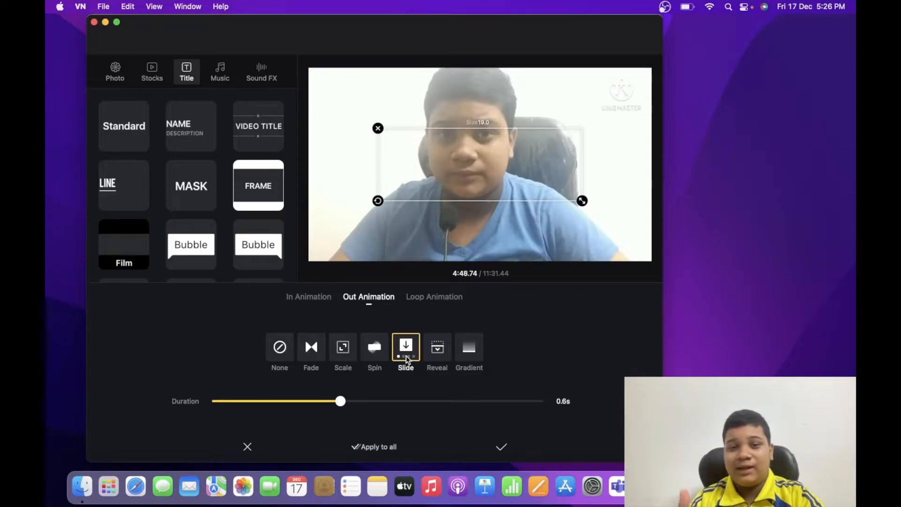
Try the Blink, Heartbeat and Breathe Loop animations on the title and discard all its animation changes
{"action": "left_click", "coordinate": [426, 300]}
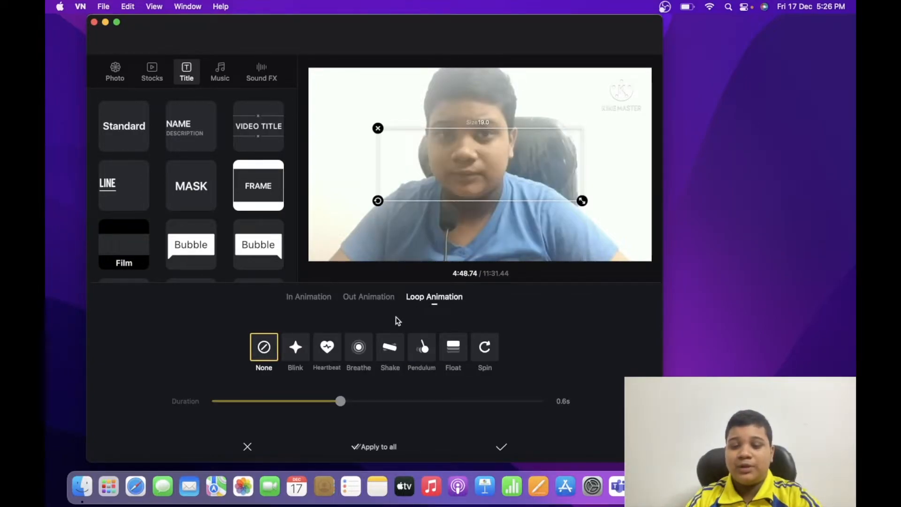
{"action": "left_click", "coordinate": [296, 347]}
{"action": "left_click", "coordinate": [324, 351]}
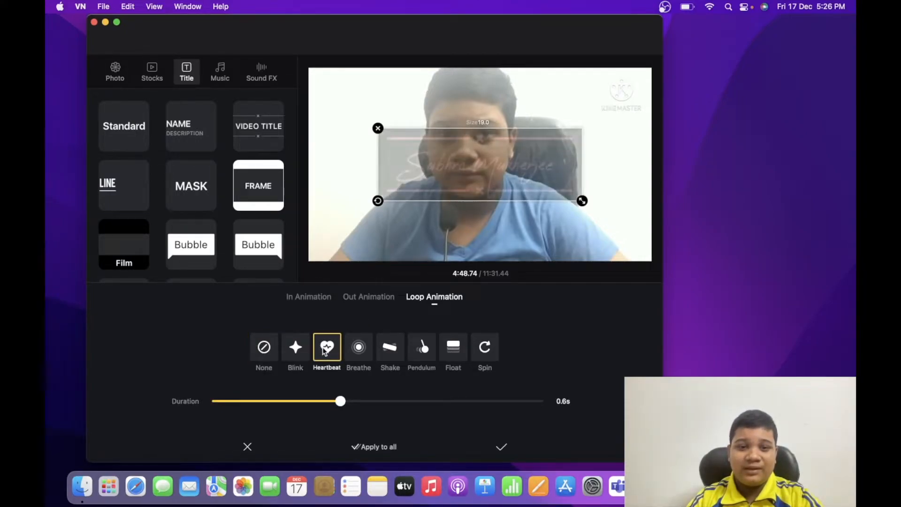
{"action": "left_click", "coordinate": [355, 350]}
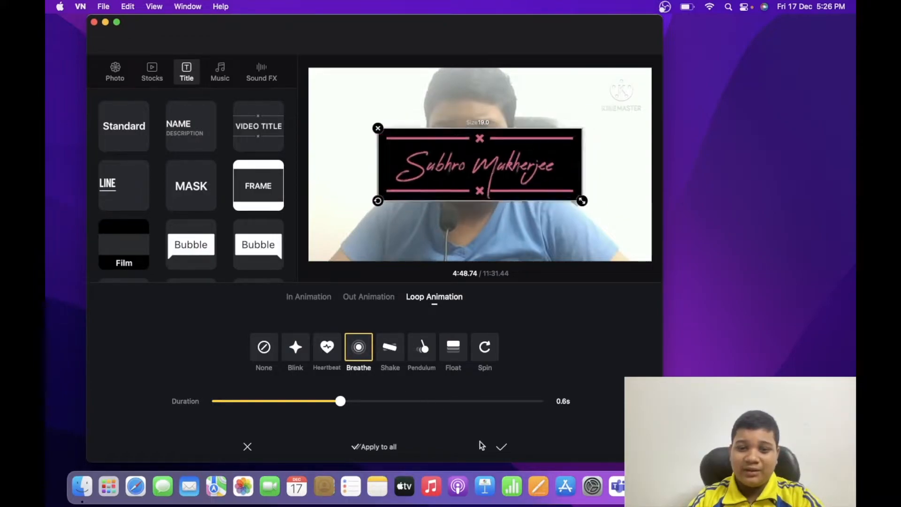
{"action": "left_click", "coordinate": [247, 447]}
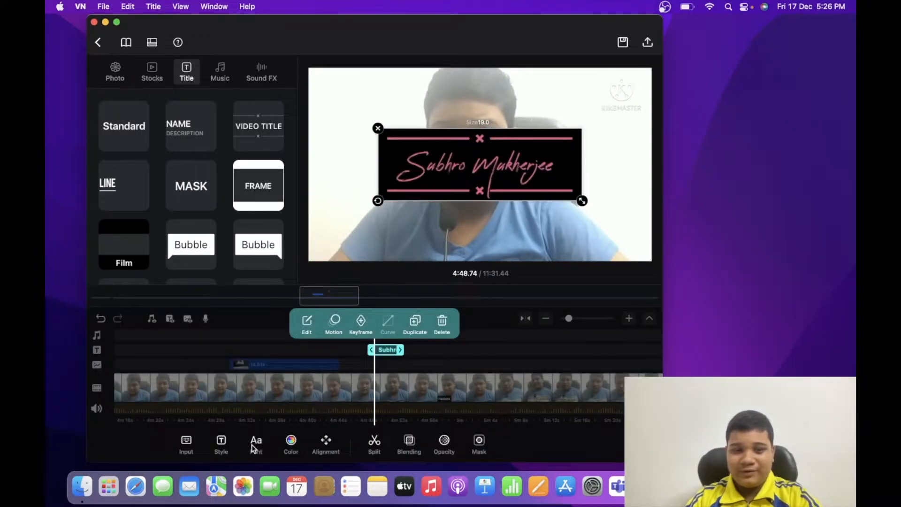
Delete the name title and split the main video clip at about 4:55
{"action": "left_click", "coordinate": [445, 324]}
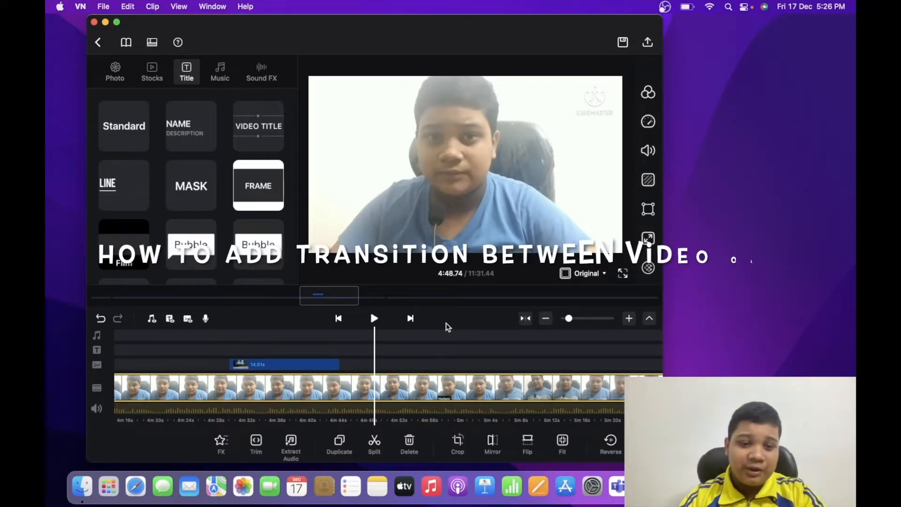
{"action": "scroll", "coordinate": [410, 363], "scroll_direction": "right", "scroll_amount": 3}
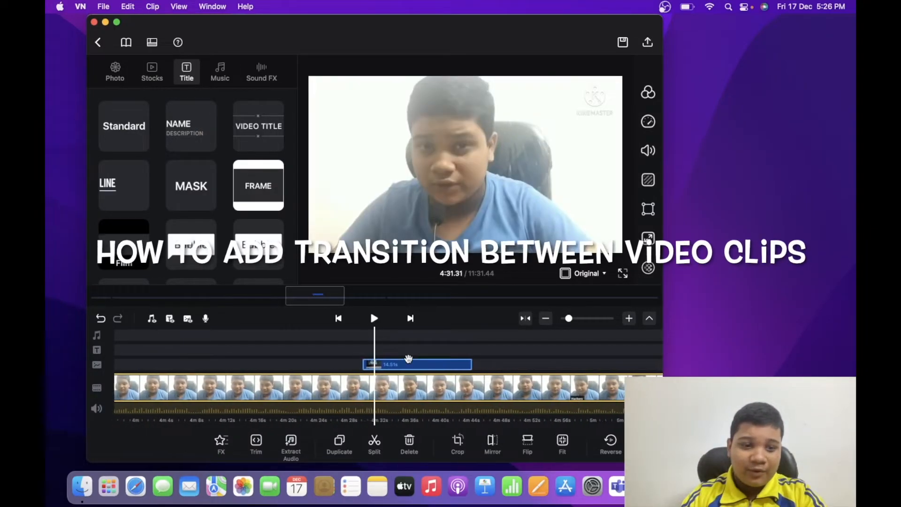
{"action": "scroll", "coordinate": [409, 362], "scroll_direction": "right", "scroll_amount": 3}
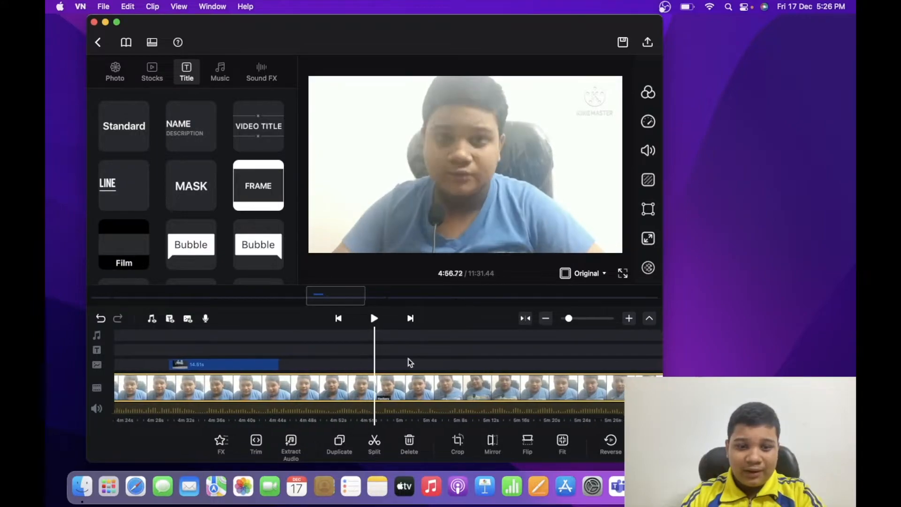
{"action": "scroll", "coordinate": [410, 362], "scroll_direction": "left", "scroll_amount": 1}
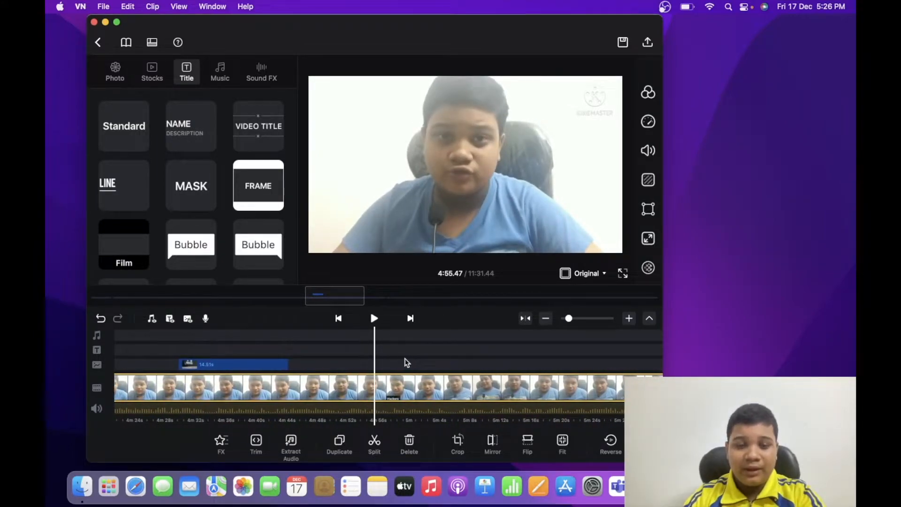
{"action": "left_click", "coordinate": [374, 441]}
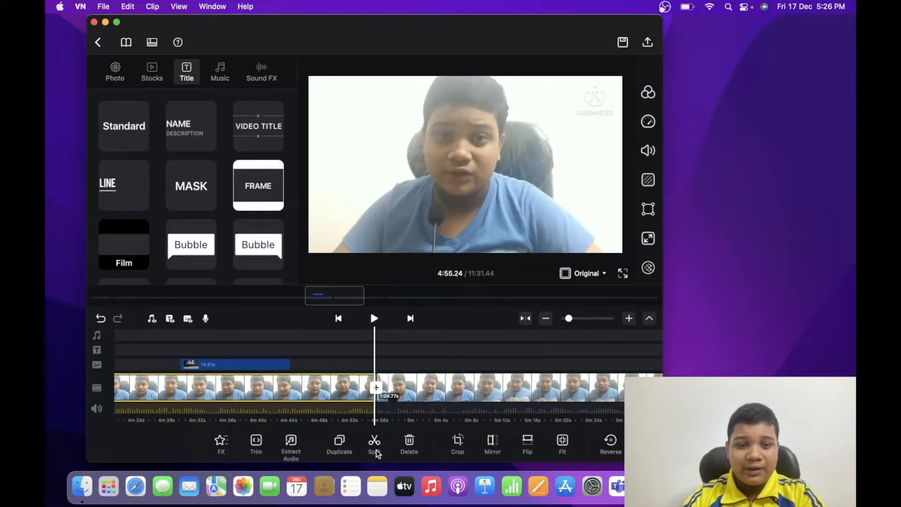
Open the transition options for the cut at about 4:55 and lower the system volume
{"action": "left_click", "coordinate": [376, 388]}
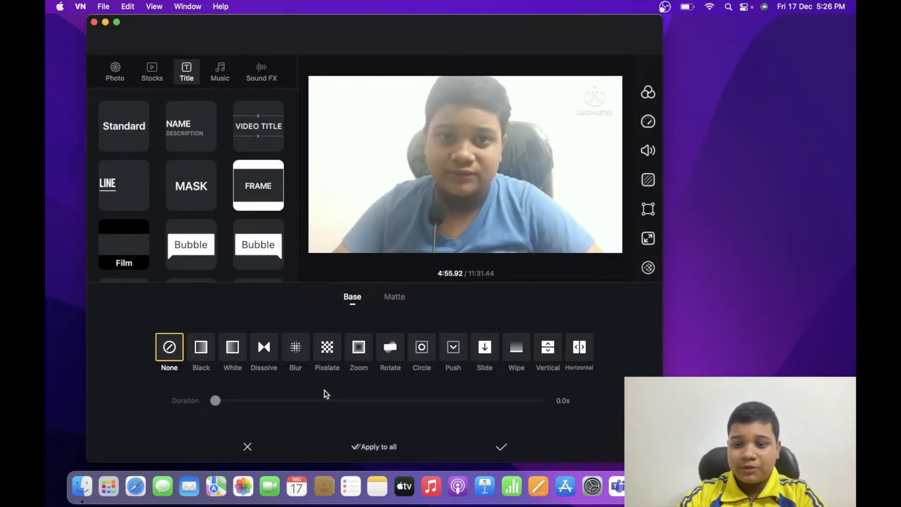
{"action": "key", "text": "XF86AudioLowerVolume"}
{"action": "key", "text": "XF86AudioLowerVolume"}
{"action": "key", "text": "XF86AudioLowerVolume"}
{"action": "key", "text": "XF86AudioLowerVolume"}
{"action": "key", "text": "XF86AudioLowerVolume"}
{"action": "key", "text": "XF86AudioLowerVolume"}
{"action": "key", "text": "XF86AudioLowerVolume"}
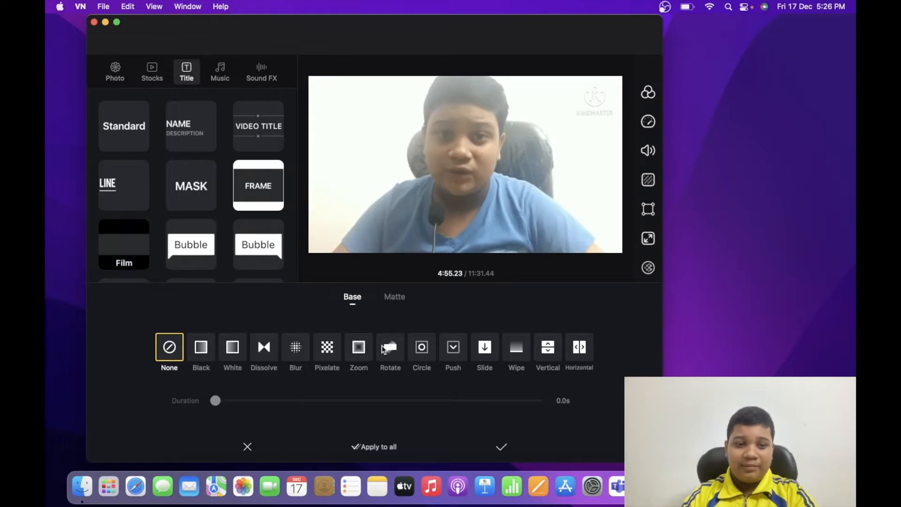
Try the Black, White, Dissolve and Blur base transitions at the cut and reset the transition to None
{"action": "left_click", "coordinate": [202, 348]}
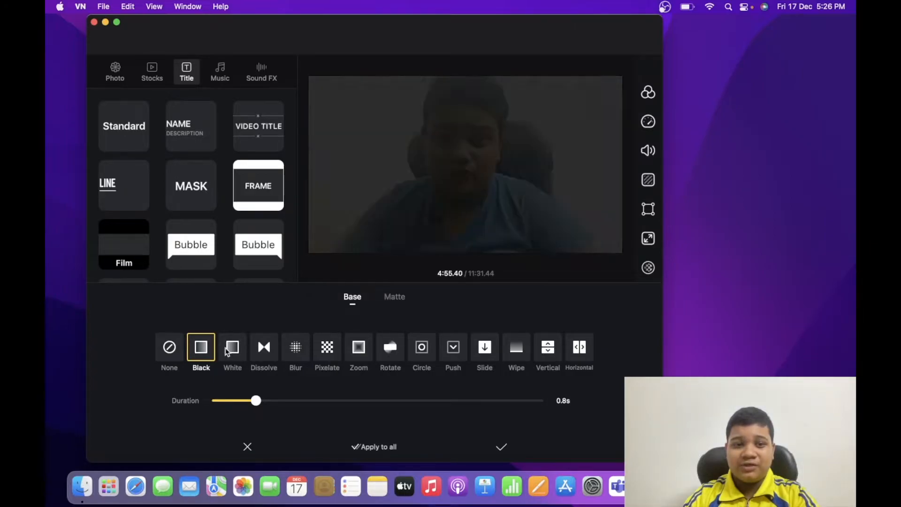
{"action": "left_click", "coordinate": [228, 352]}
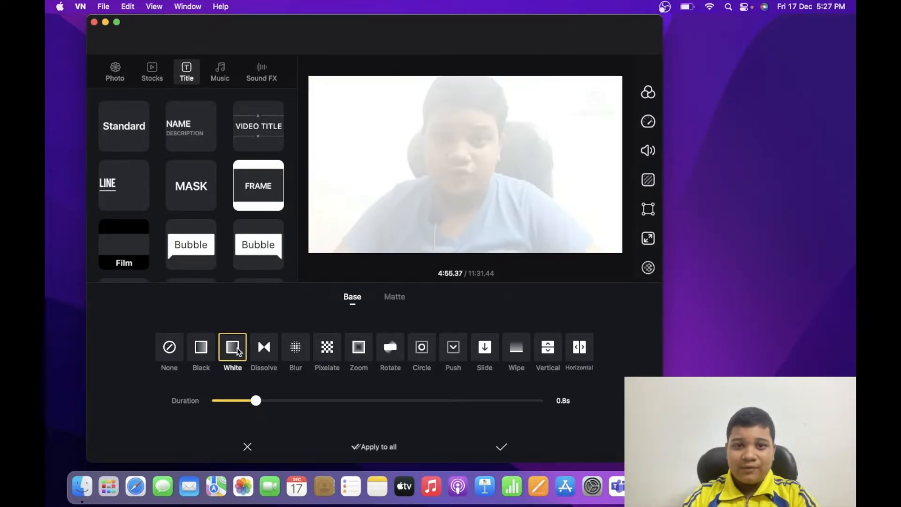
{"action": "left_click", "coordinate": [264, 352]}
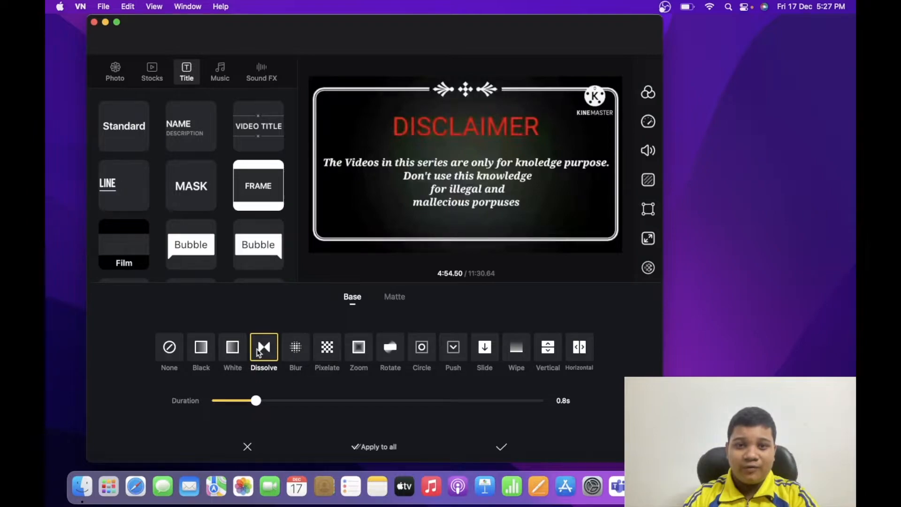
{"action": "left_click", "coordinate": [296, 349]}
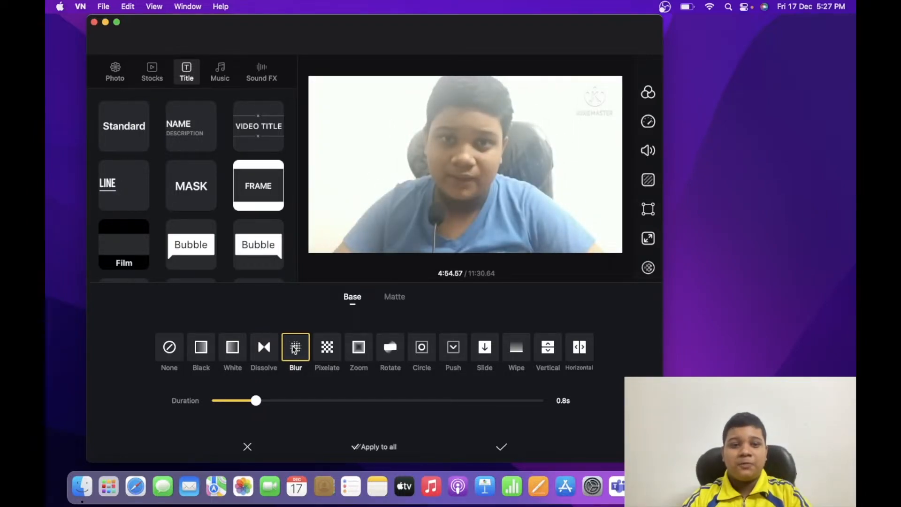
{"action": "left_click", "coordinate": [169, 347]}
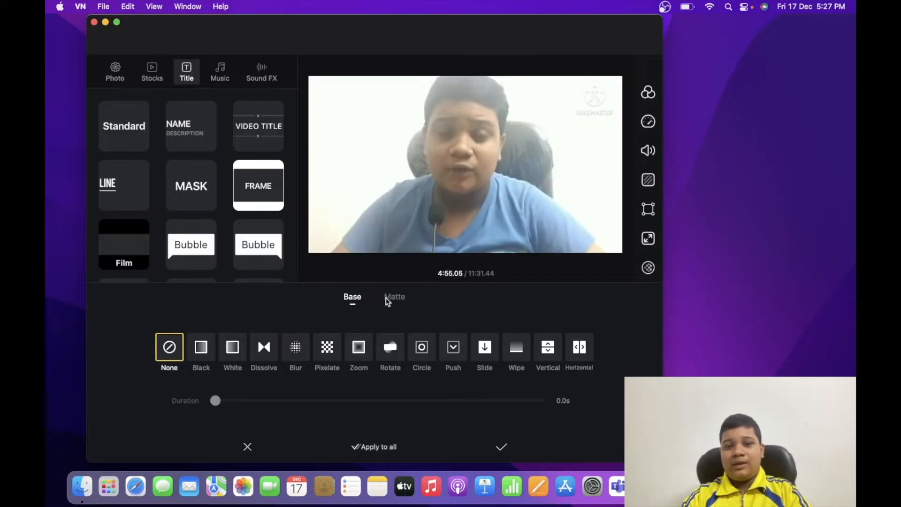
Try the Square 2, Square 1, Line 3, Square 3 and Memory matte transitions at the cut and discard them
{"action": "left_click", "coordinate": [395, 298]}
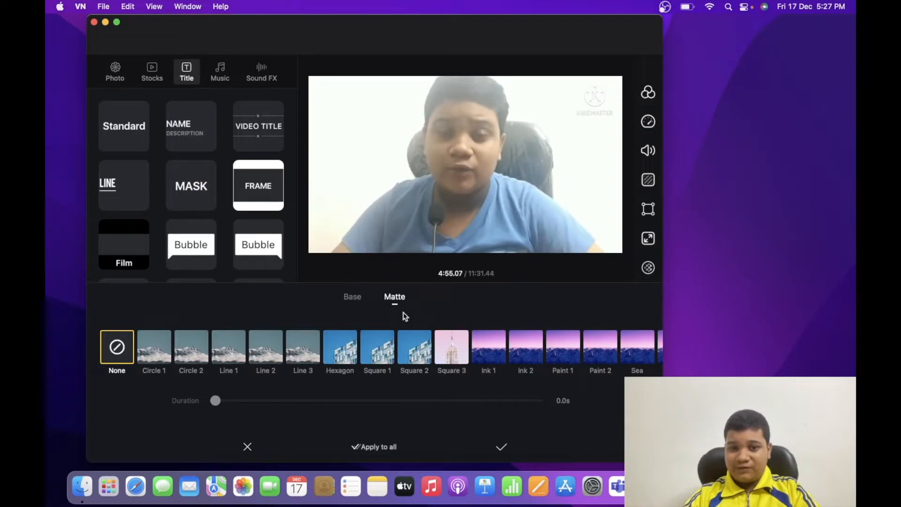
{"action": "left_click", "coordinate": [414, 349]}
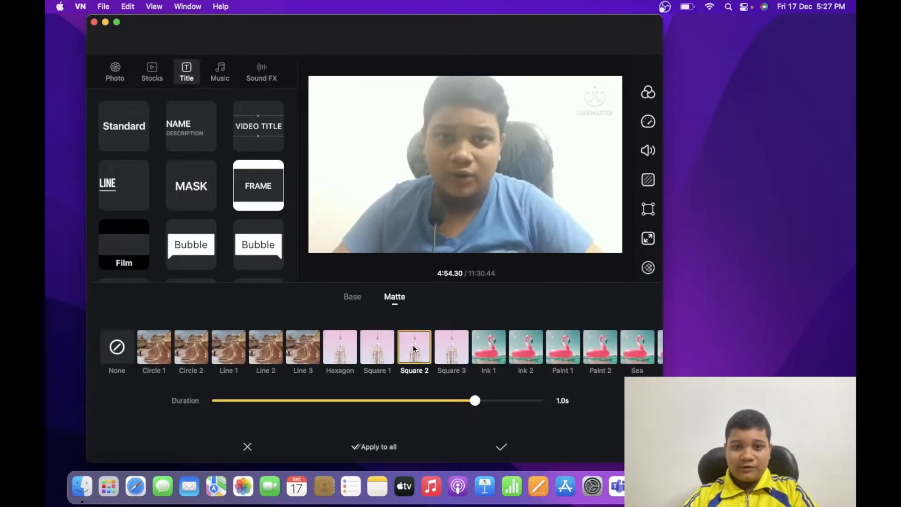
{"action": "left_click", "coordinate": [384, 349]}
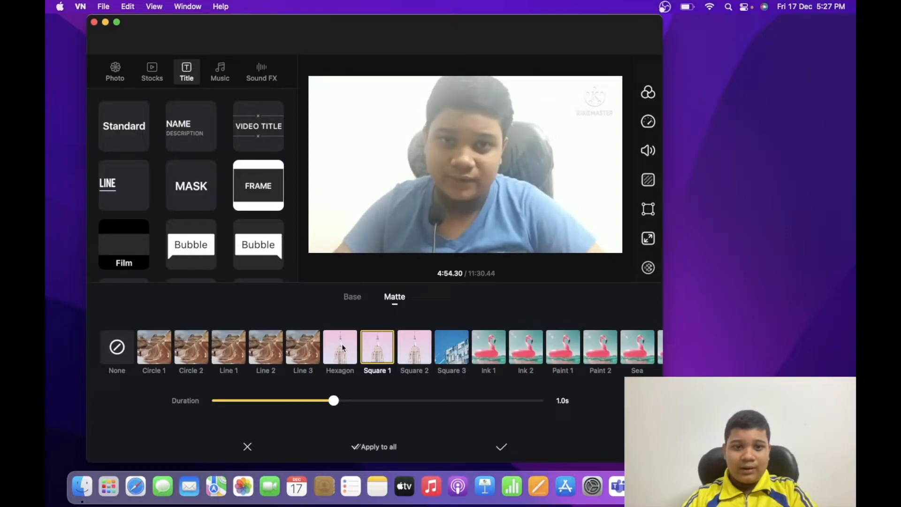
{"action": "left_click", "coordinate": [308, 347]}
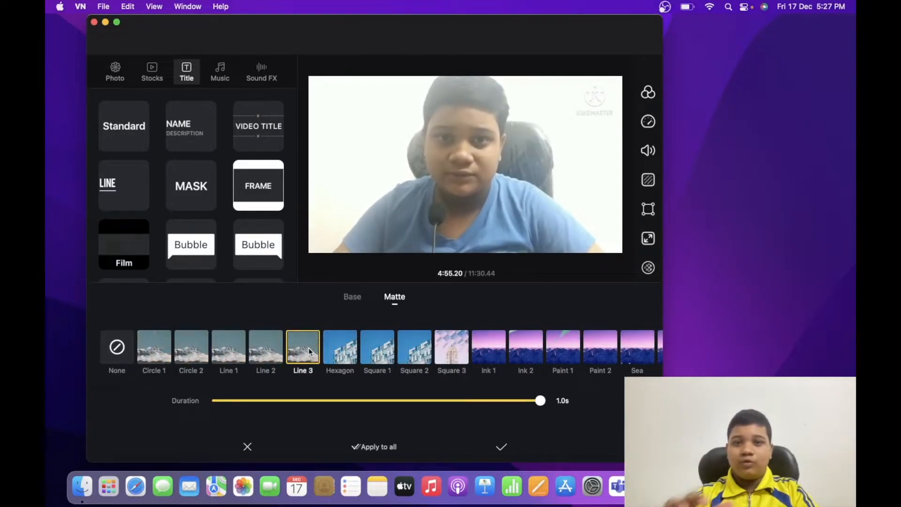
{"action": "scroll", "coordinate": [309, 351], "scroll_direction": "right", "scroll_amount": 3}
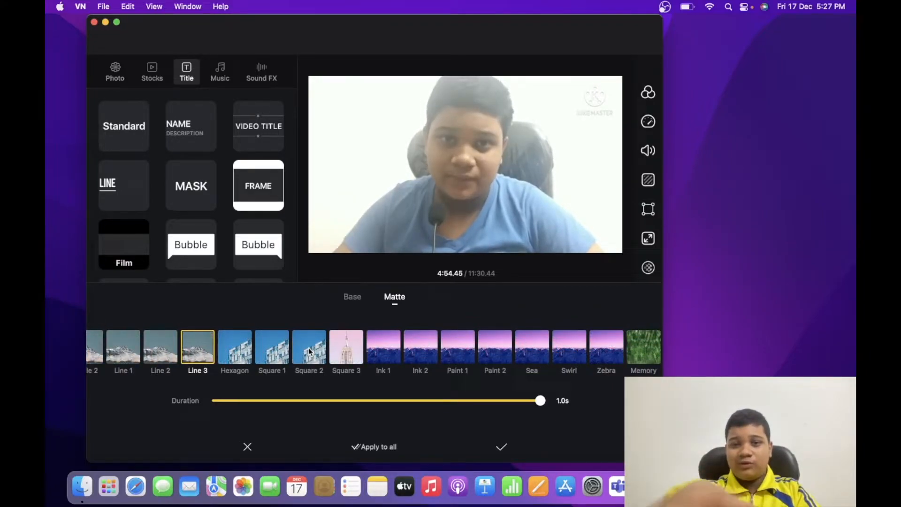
{"action": "scroll", "coordinate": [310, 351], "scroll_direction": "right", "scroll_amount": 2}
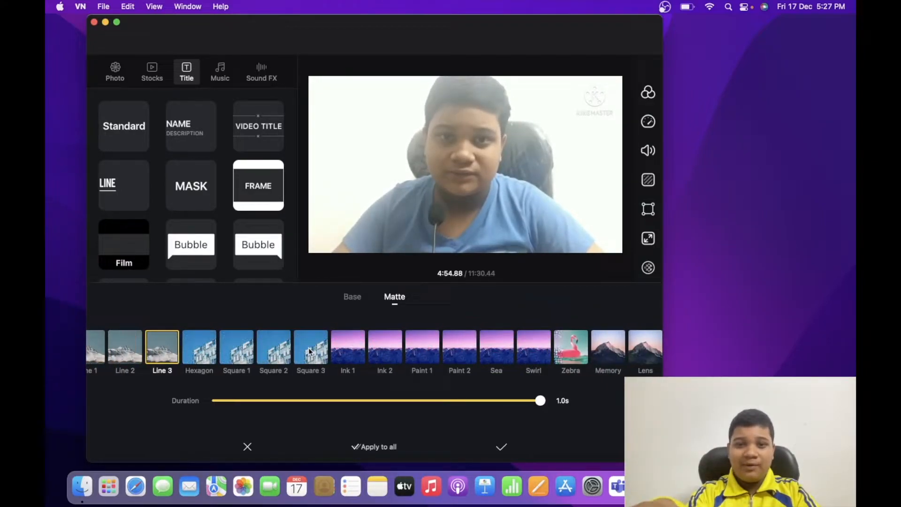
{"action": "left_click", "coordinate": [311, 347]}
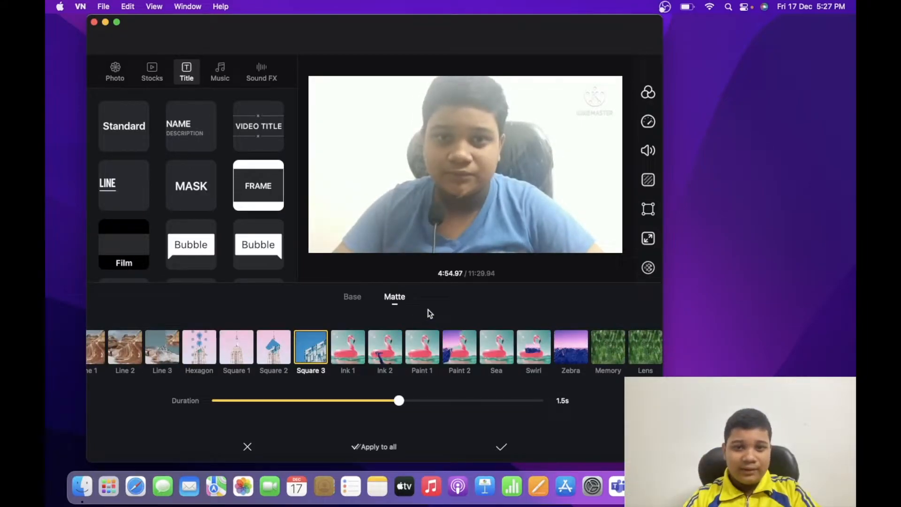
{"action": "left_click", "coordinate": [603, 346]}
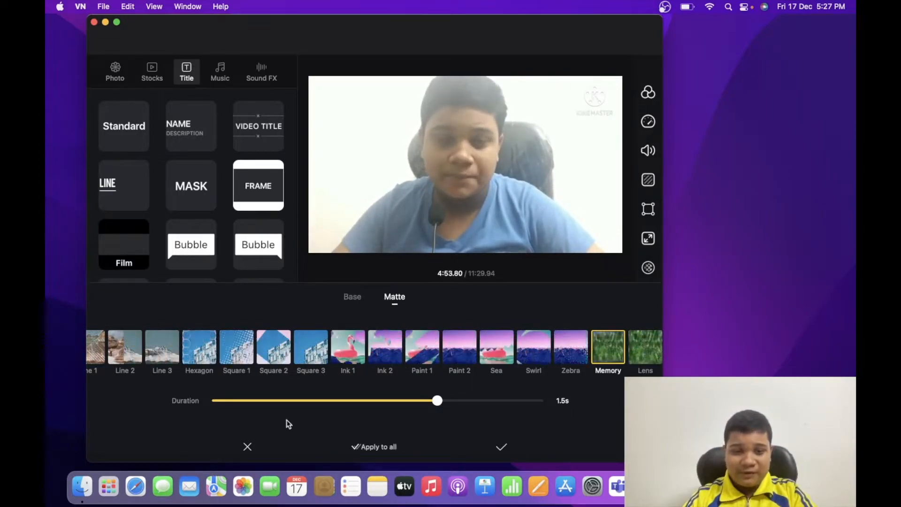
{"action": "left_click", "coordinate": [248, 447]}
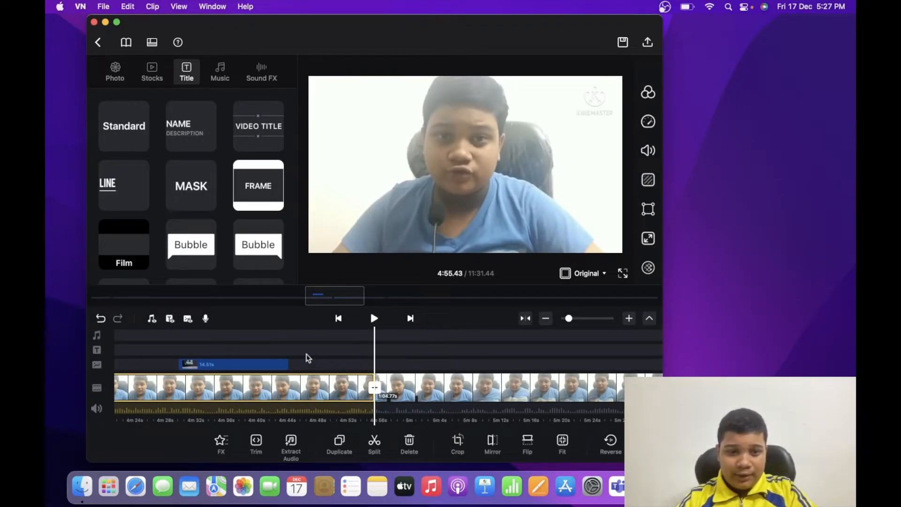
Apply the Gradient In Animation to the overlay clip that starts at about 4:30
{"action": "scroll", "coordinate": [319, 343], "scroll_direction": "left", "scroll_amount": 5}
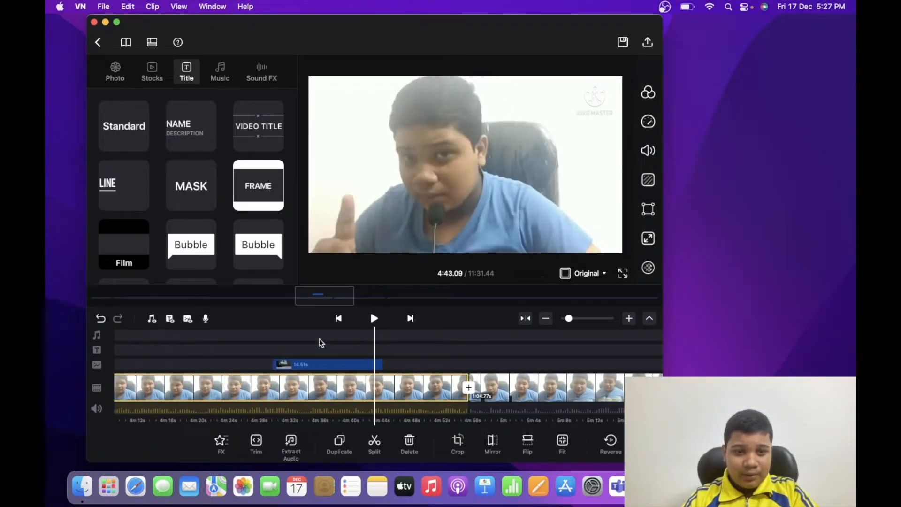
{"action": "scroll", "coordinate": [320, 341], "scroll_direction": "left", "scroll_amount": 6}
{"action": "scroll", "coordinate": [321, 343], "scroll_direction": "right", "scroll_amount": 1}
{"action": "left_click", "coordinate": [373, 362]}
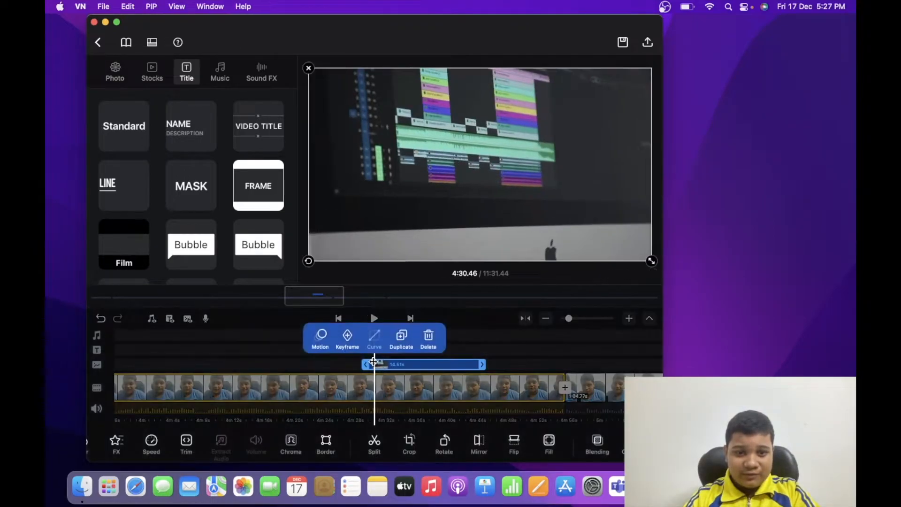
{"action": "left_click", "coordinate": [321, 340]}
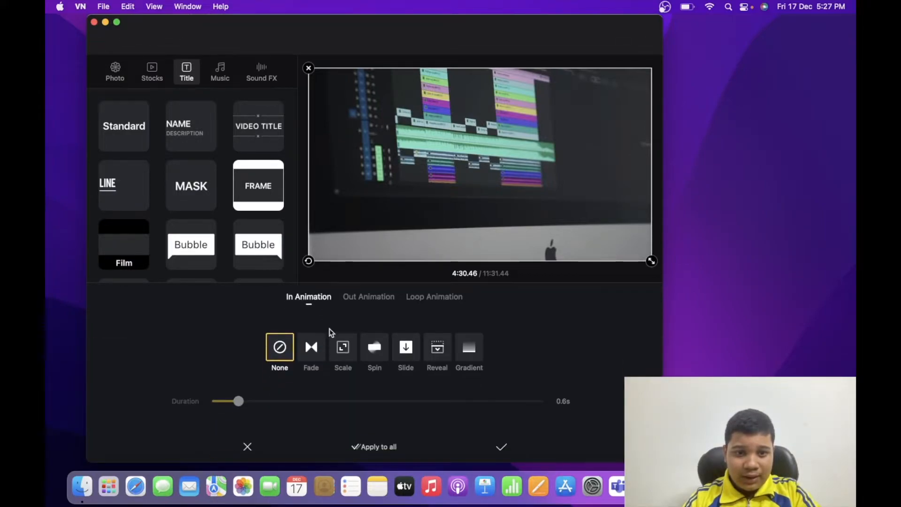
{"action": "left_click", "coordinate": [317, 346]}
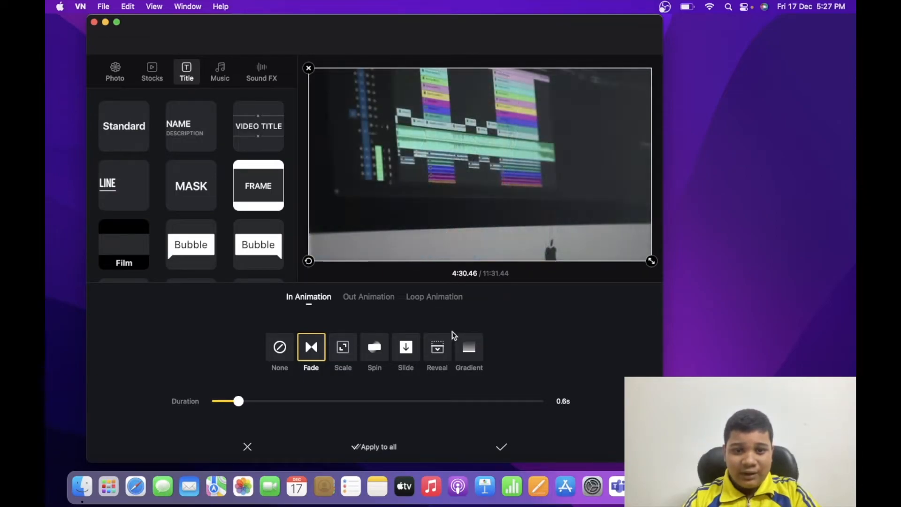
{"action": "left_click", "coordinate": [470, 346]}
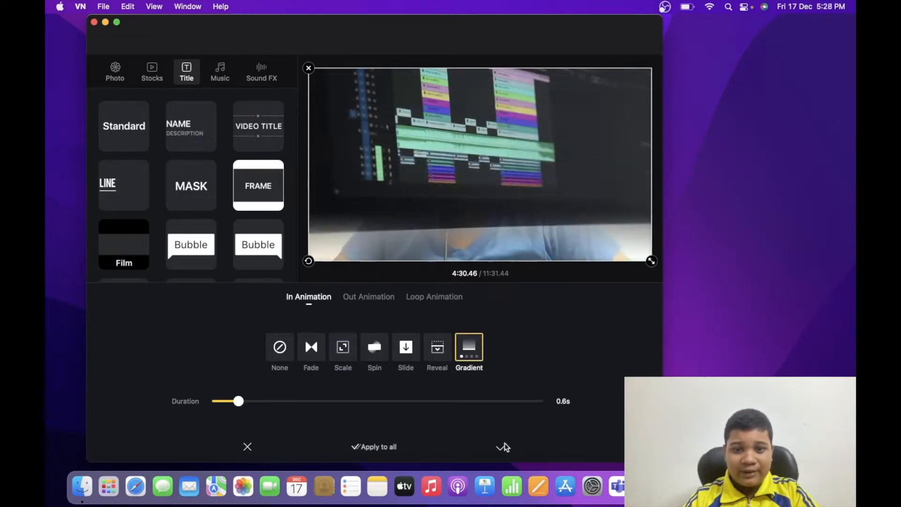
{"action": "left_click", "coordinate": [501, 447]}
Play the timeline from about 4:19 to review the overlay clip's entrance animation
{"action": "scroll", "coordinate": [318, 398], "scroll_direction": "left", "scroll_amount": 3}
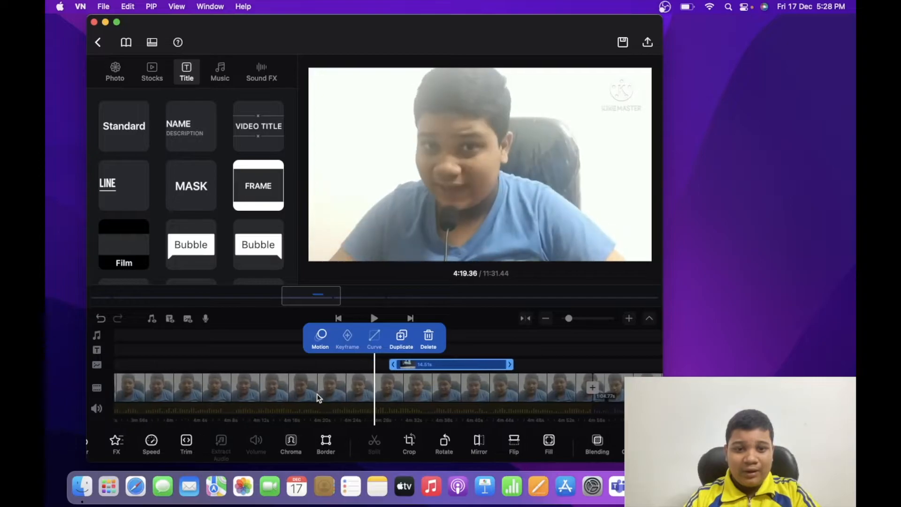
{"action": "key", "text": "space"}
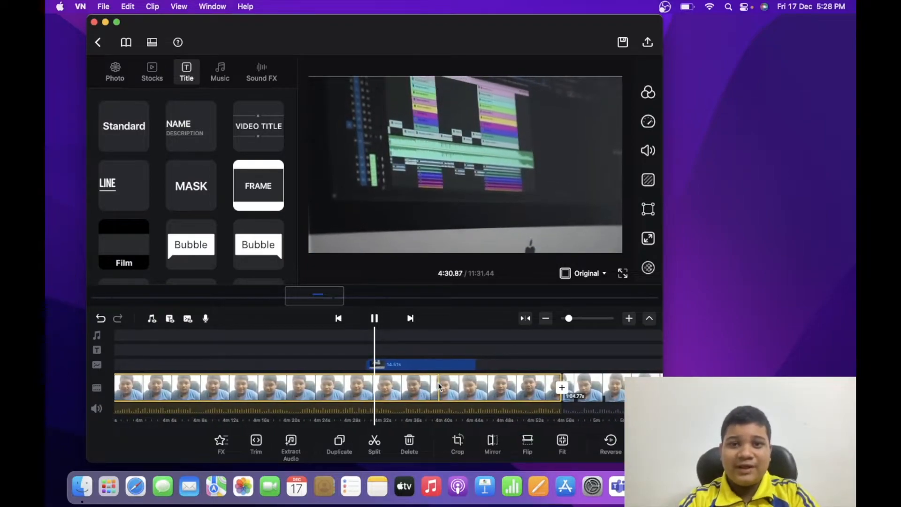
{"action": "key", "text": "space"}
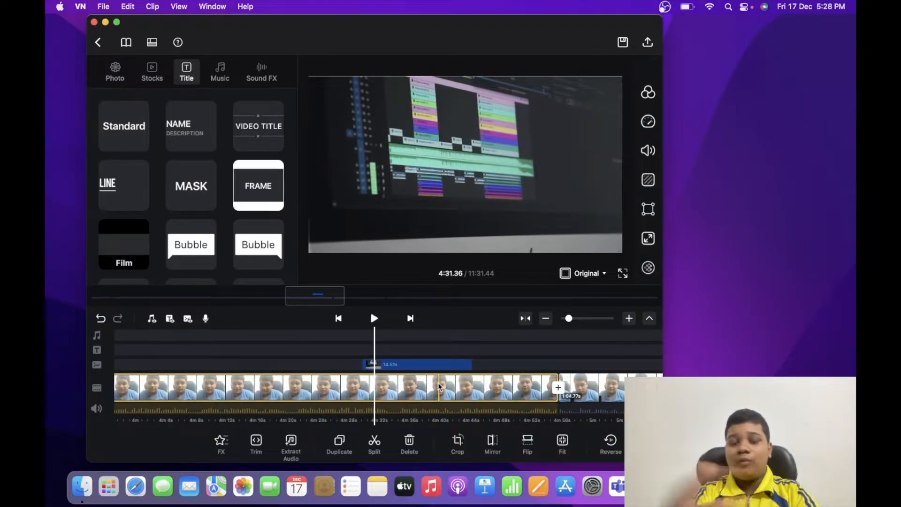
Move the playhead back to about 3:48 on the main video track and leave no clip selected
{"action": "scroll", "coordinate": [438, 386], "scroll_direction": "right", "scroll_amount": 5}
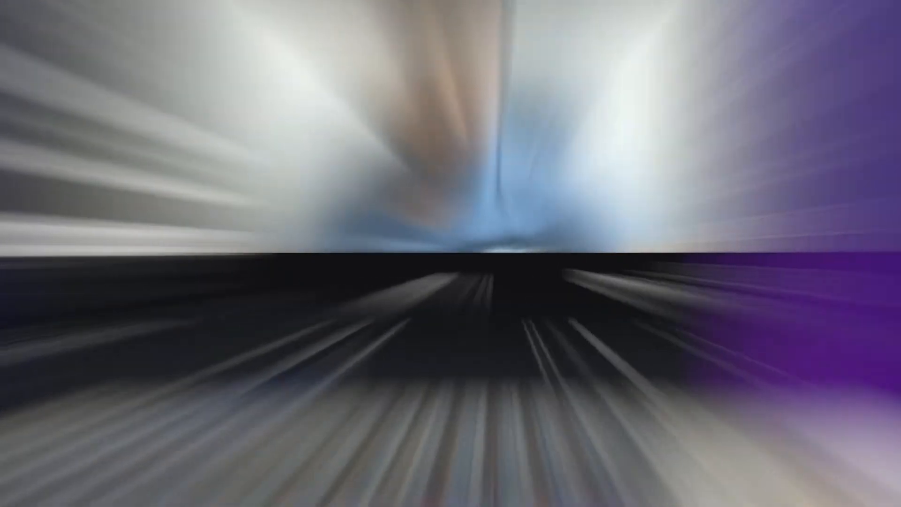
{"action": "scroll", "coordinate": [439, 386], "scroll_direction": "left", "scroll_amount": 10}
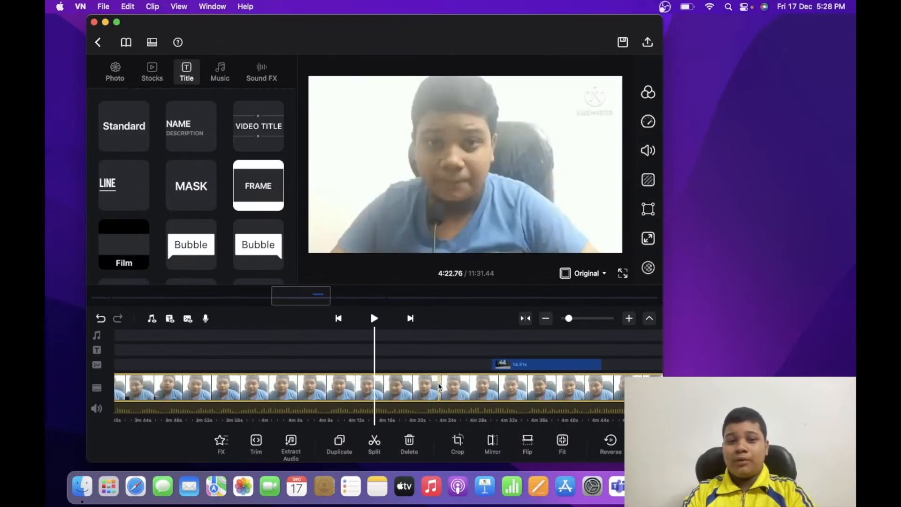
{"action": "scroll", "coordinate": [439, 386], "scroll_direction": "left", "scroll_amount": 1}
{"action": "left_click", "coordinate": [440, 387]}
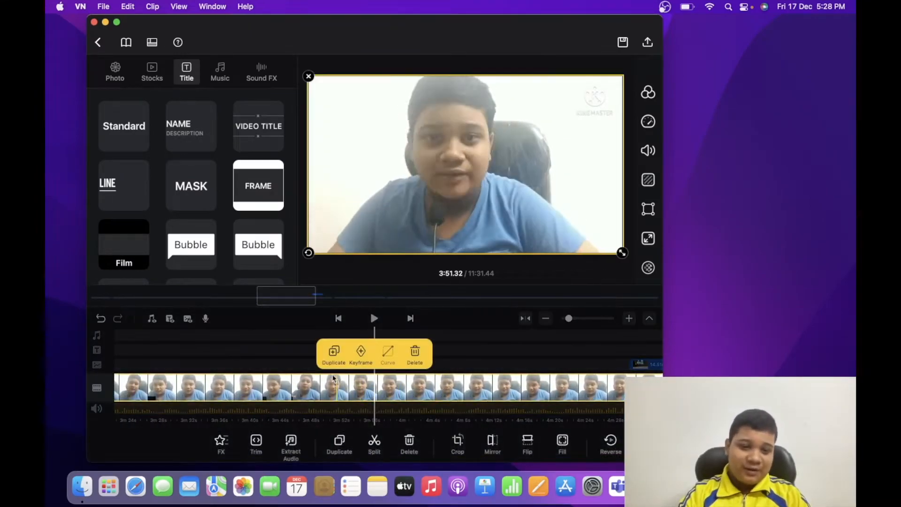
{"action": "scroll", "coordinate": [329, 386], "scroll_direction": "left", "scroll_amount": 6}
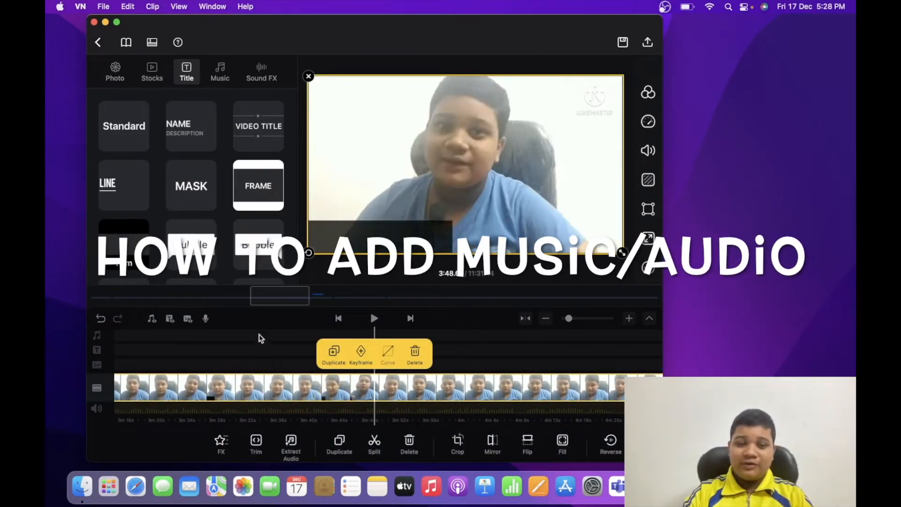
{"action": "left_click", "coordinate": [259, 336]}
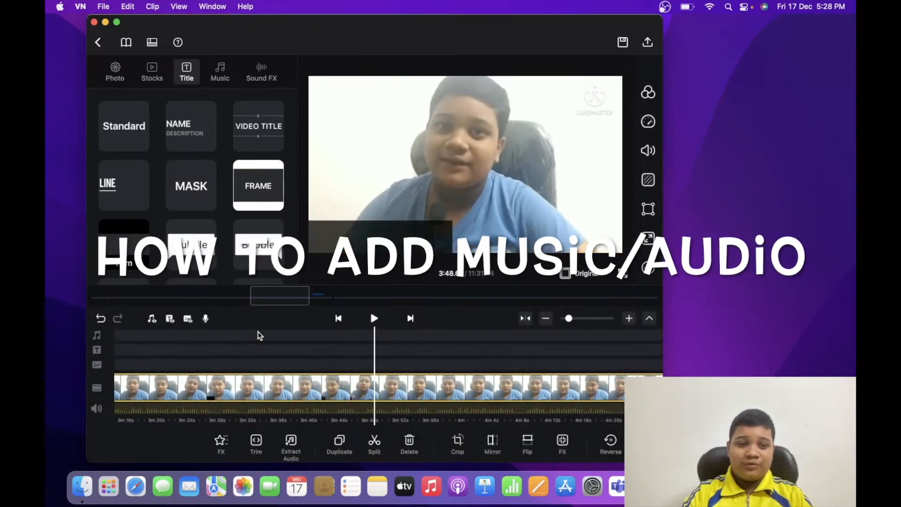
Browse the Dynamic music category and the Funny and Ringing sound effects
{"action": "left_click", "coordinate": [98, 336]}
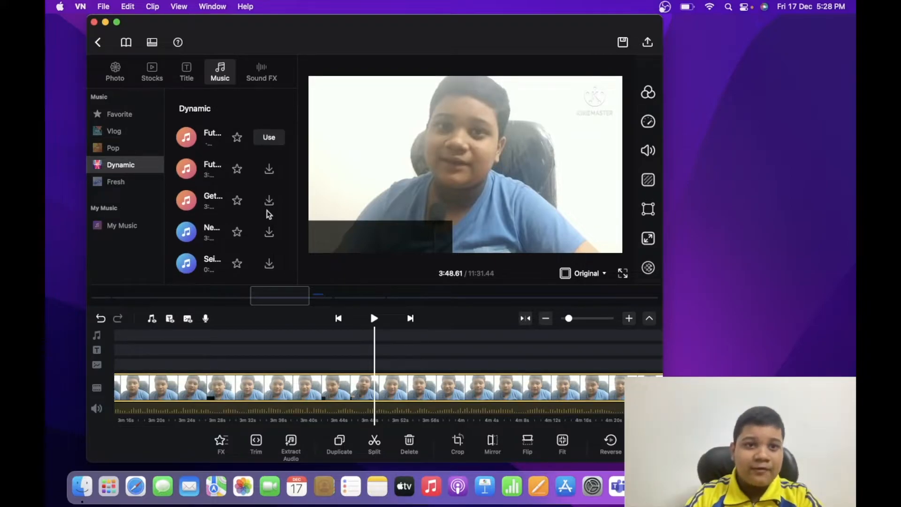
{"action": "left_click", "coordinate": [261, 78]}
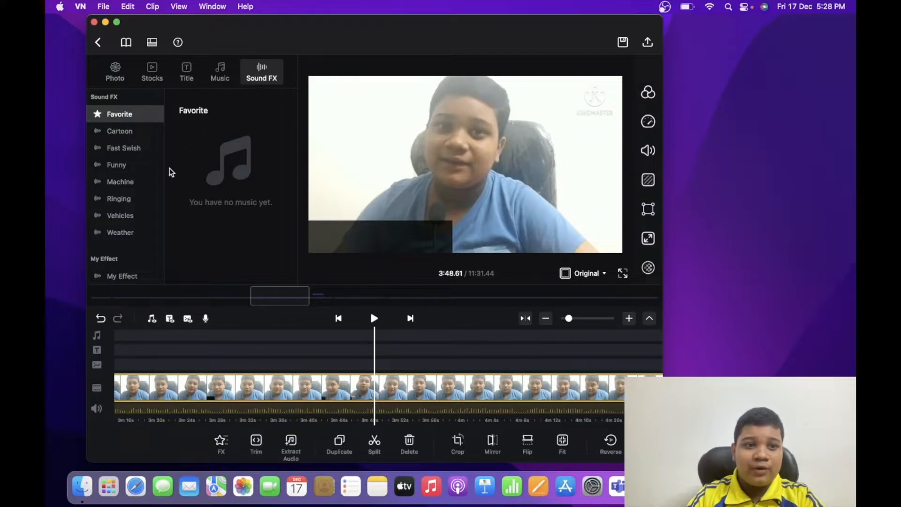
{"action": "left_click", "coordinate": [124, 163]}
{"action": "left_click", "coordinate": [125, 200]}
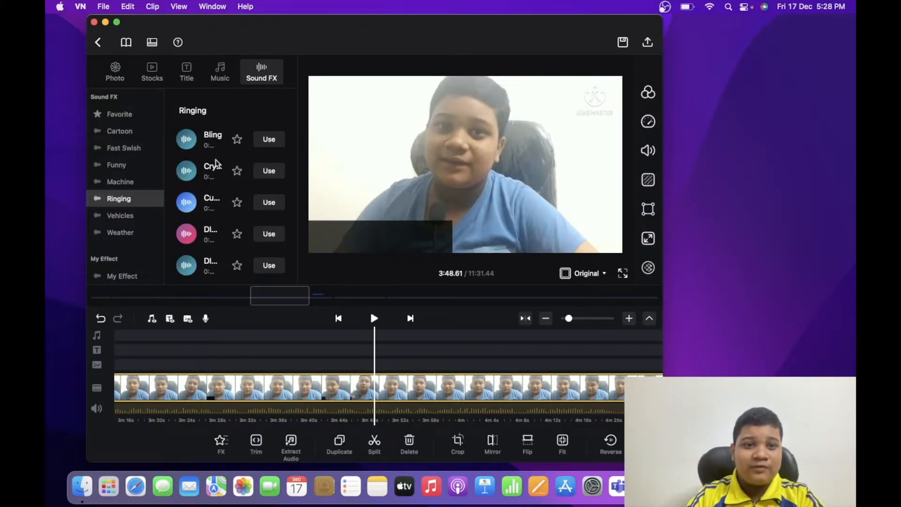
Import the Cradles MP3 from Downloads into My Music and add it to the music track at about 3:48
{"action": "left_click", "coordinate": [214, 75]}
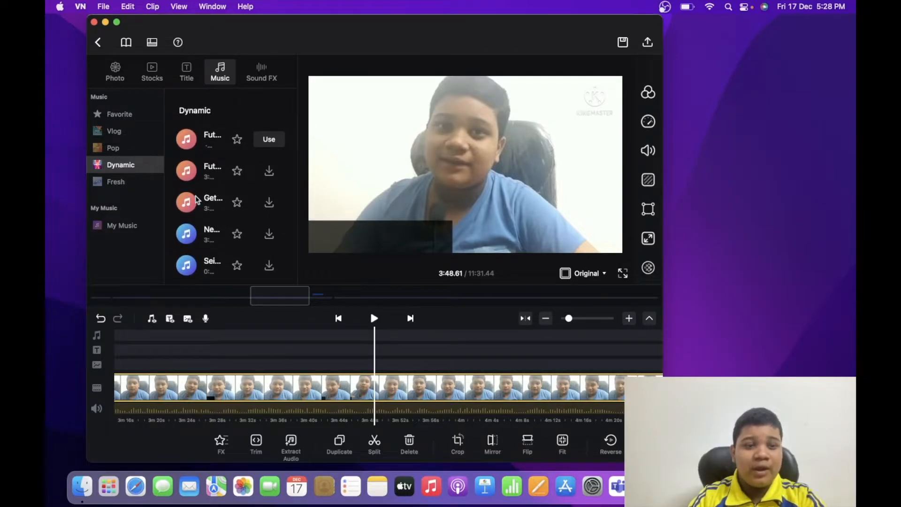
{"action": "left_click", "coordinate": [137, 227]}
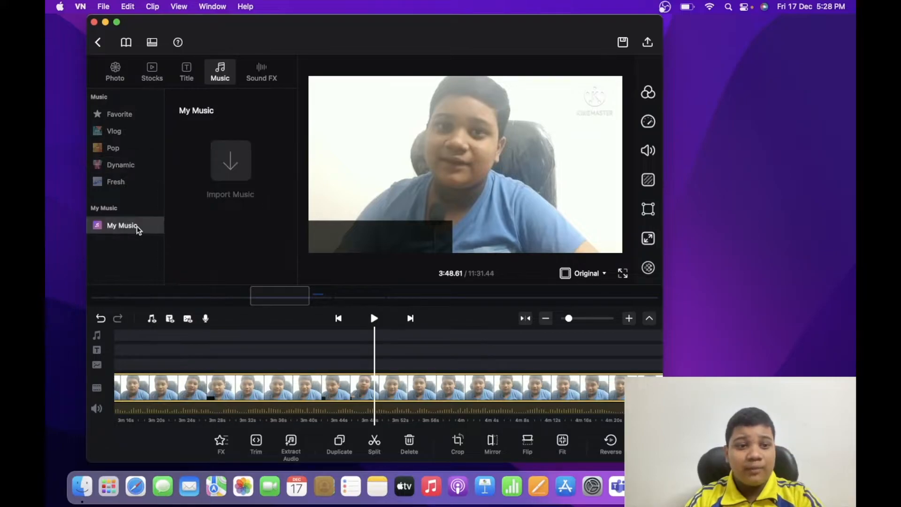
{"action": "left_click", "coordinate": [227, 170]}
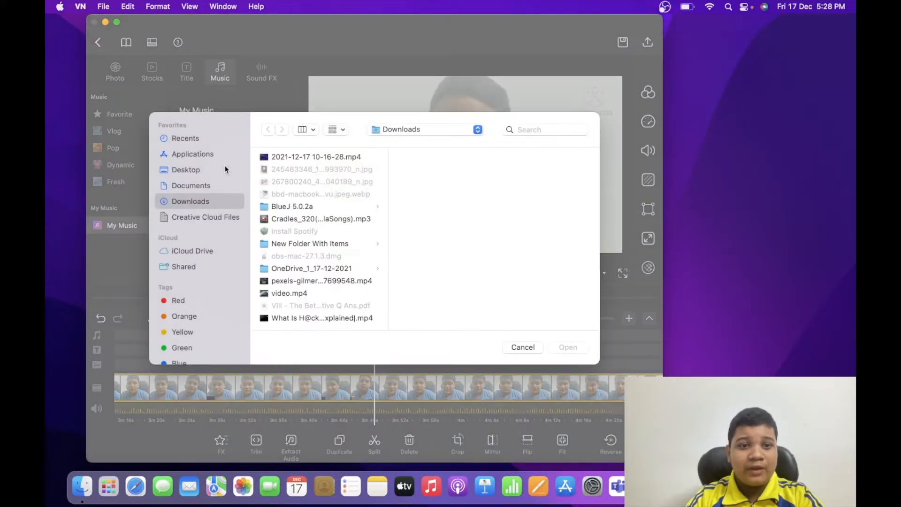
{"action": "left_click", "coordinate": [298, 218]}
{"action": "left_click", "coordinate": [566, 351]}
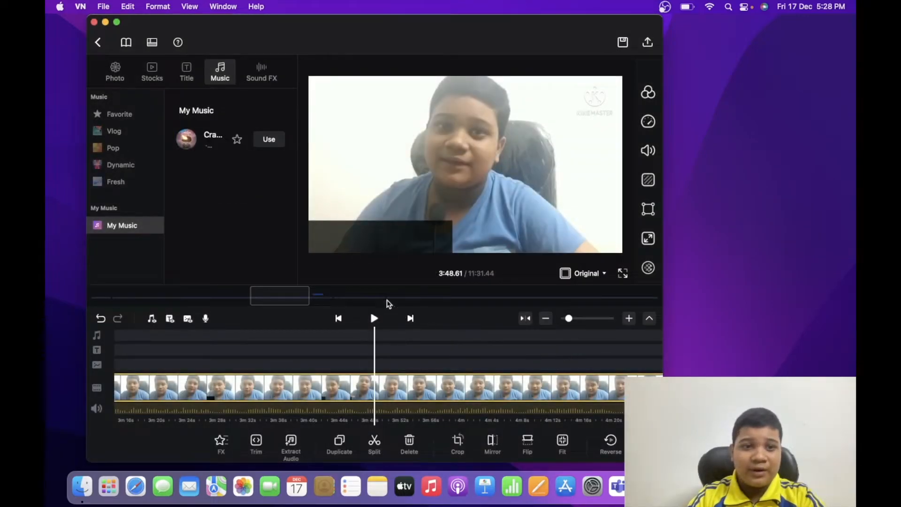
{"action": "left_click", "coordinate": [271, 141]}
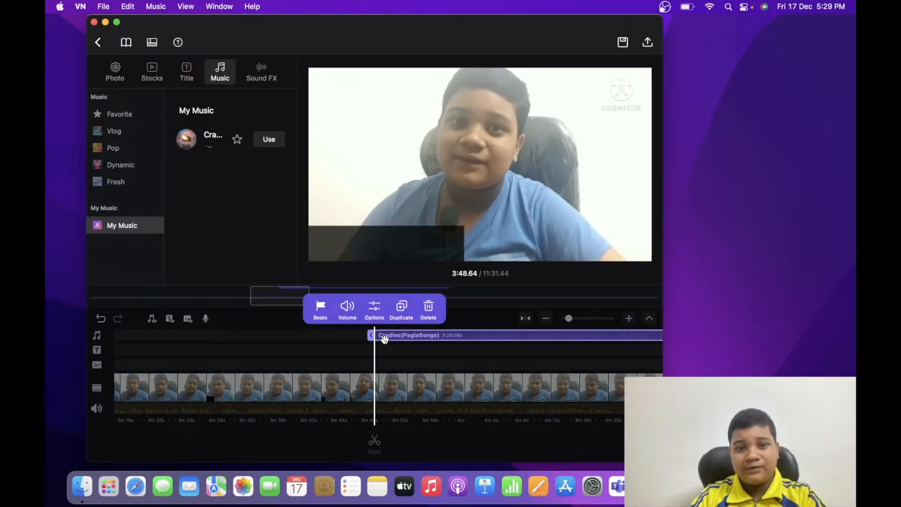
Open the Cradles track's options, try trimming it to 0:59.79–3:01.04, and restore its full length
{"action": "left_click", "coordinate": [375, 310]}
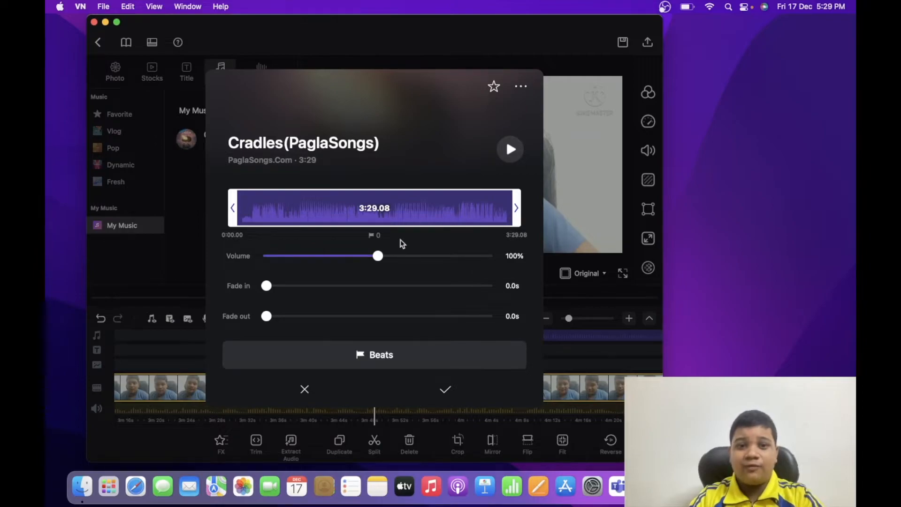
{"action": "left_click_drag", "start_coordinate": [234, 208], "coordinate": [323, 208]}
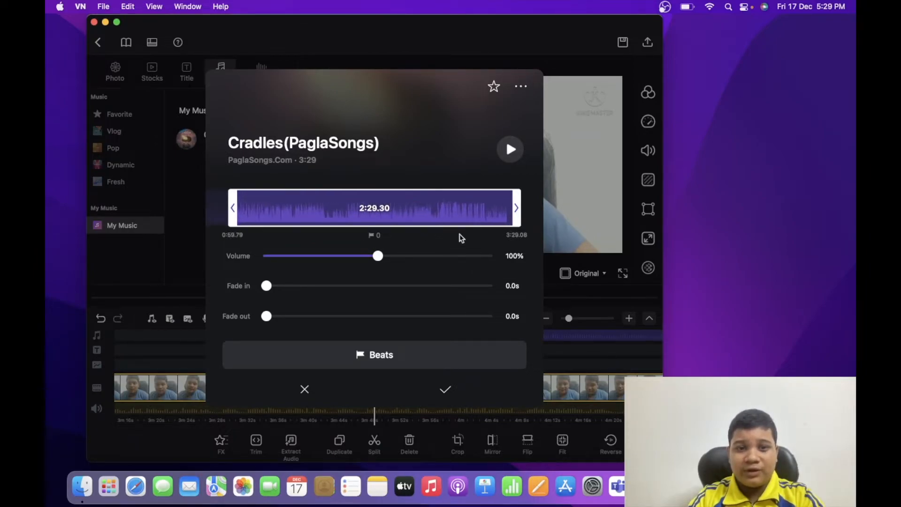
{"action": "left_click_drag", "start_coordinate": [511, 215], "coordinate": [452, 214]}
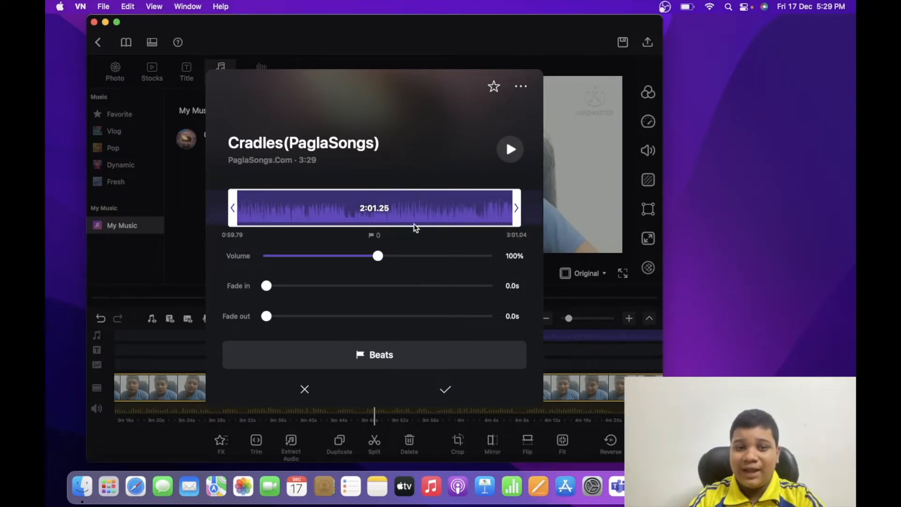
{"action": "left_click_drag", "start_coordinate": [238, 207], "coordinate": [165, 204]}
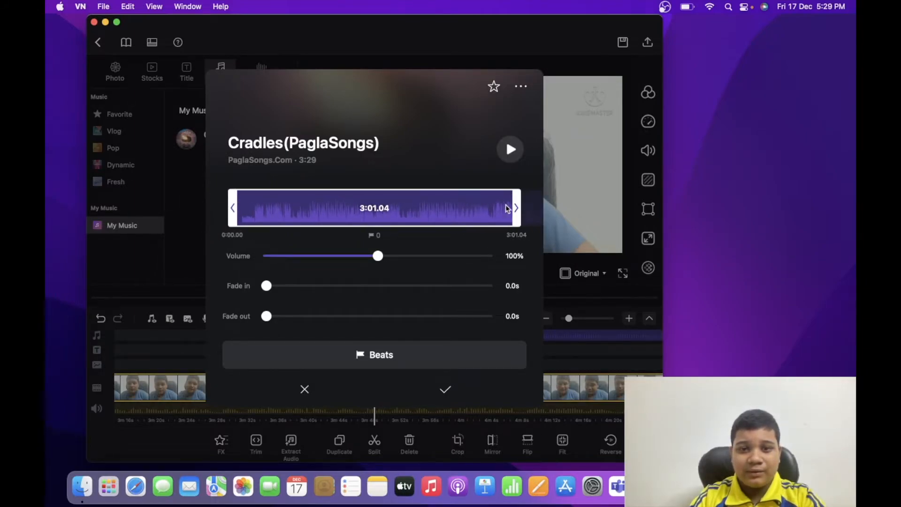
{"action": "left_click_drag", "start_coordinate": [519, 209], "coordinate": [535, 208]}
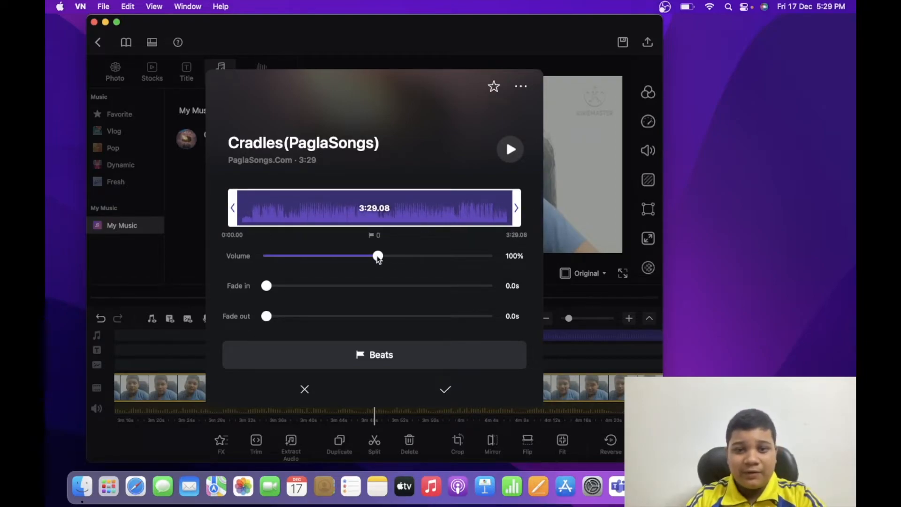
Set the Cradles track's volume to 24%, try a 2.2 s fade-in, and return the fade-in to 0.0 s
{"action": "left_click_drag", "start_coordinate": [377, 259], "coordinate": [293, 267]}
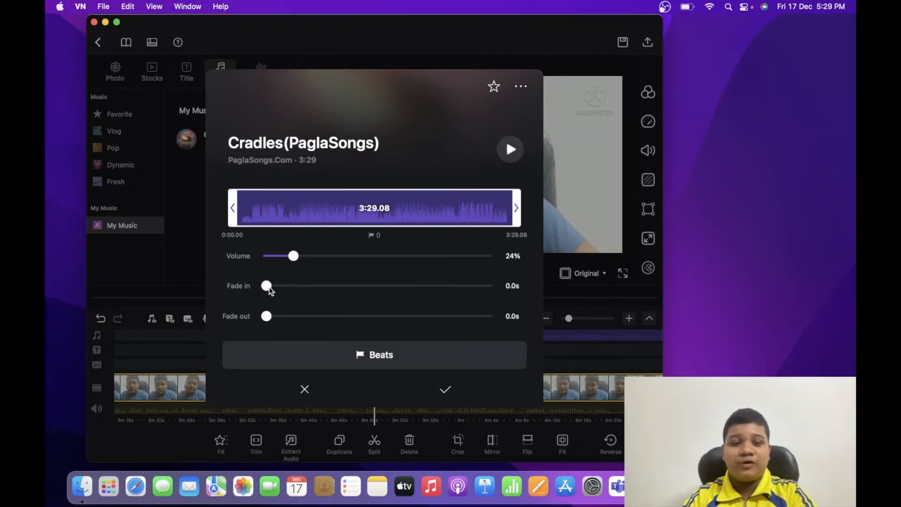
{"action": "left_click_drag", "start_coordinate": [269, 289], "coordinate": [274, 288]}
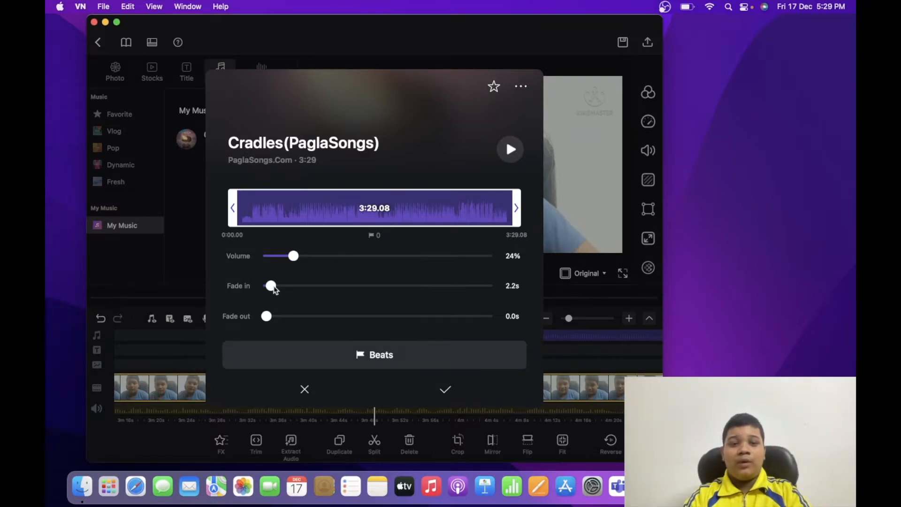
{"action": "left_click_drag", "start_coordinate": [266, 317], "coordinate": [245, 319]}
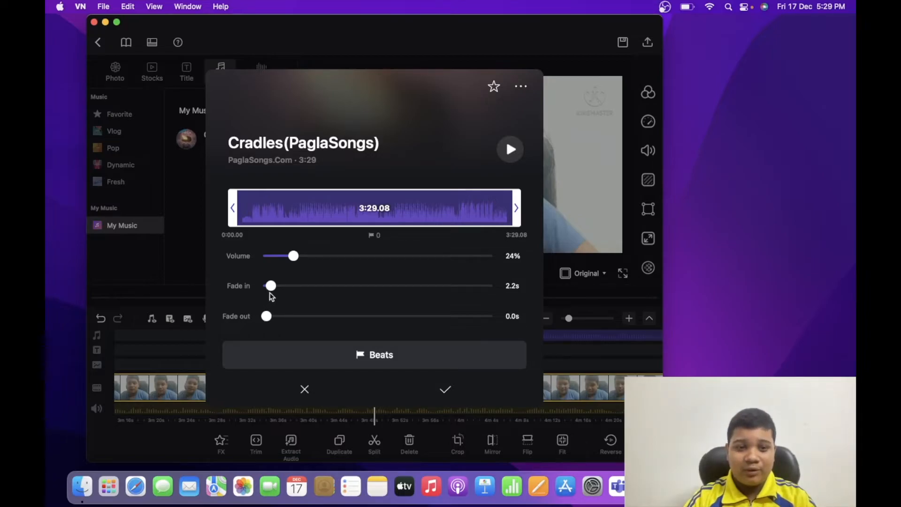
{"action": "left_click_drag", "start_coordinate": [271, 286], "coordinate": [246, 290]}
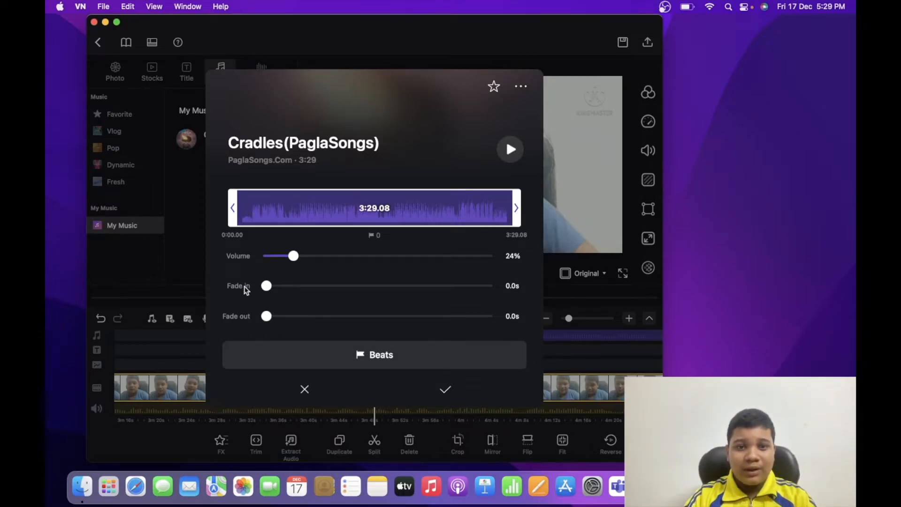
Try marking eight beats within the first five seconds of the Cradles track during playback, and discard them
{"action": "left_click", "coordinate": [323, 366]}
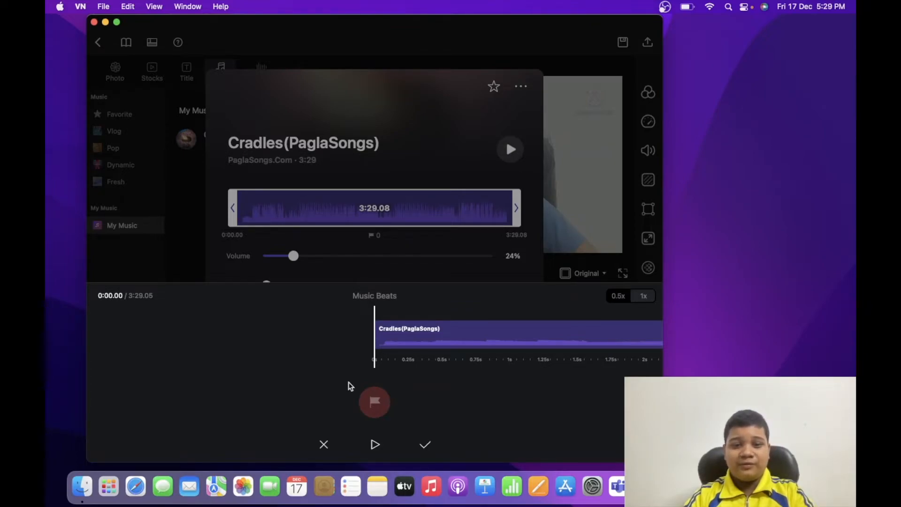
{"action": "key", "text": "space"}
{"action": "left_click", "coordinate": [375, 400]}
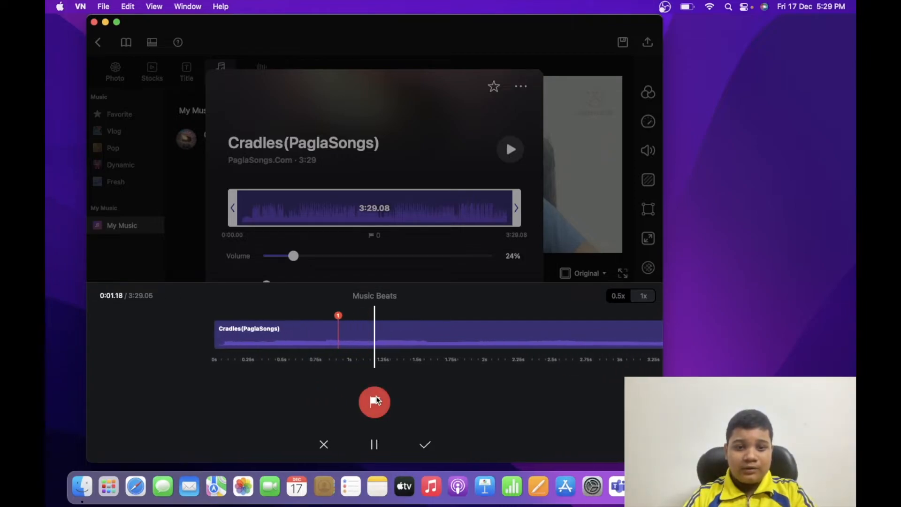
{"action": "left_click", "coordinate": [376, 400]}
{"action": "left_click", "coordinate": [376, 401]}
{"action": "left_click", "coordinate": [376, 401]}
{"action": "left_click", "coordinate": [375, 401]}
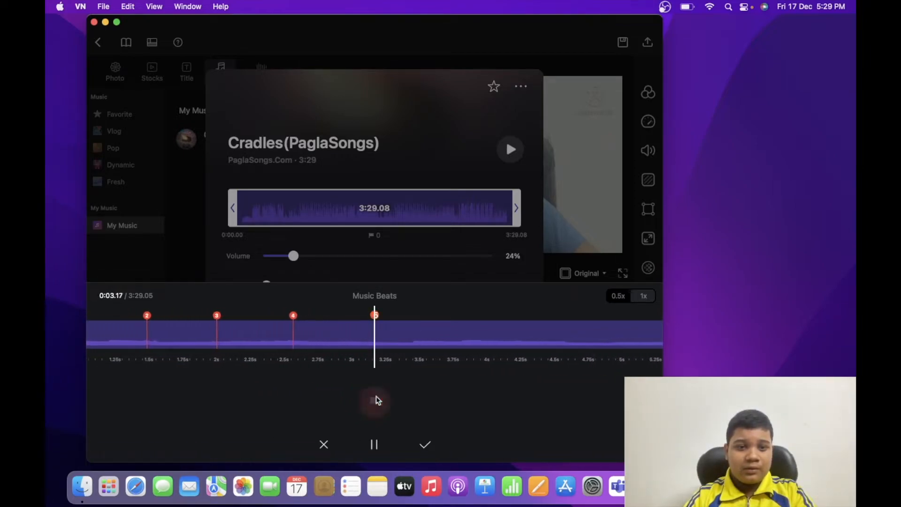
{"action": "left_click", "coordinate": [375, 400]}
{"action": "left_click", "coordinate": [375, 400]}
{"action": "left_click", "coordinate": [375, 400]}
{"action": "key", "text": "space"}
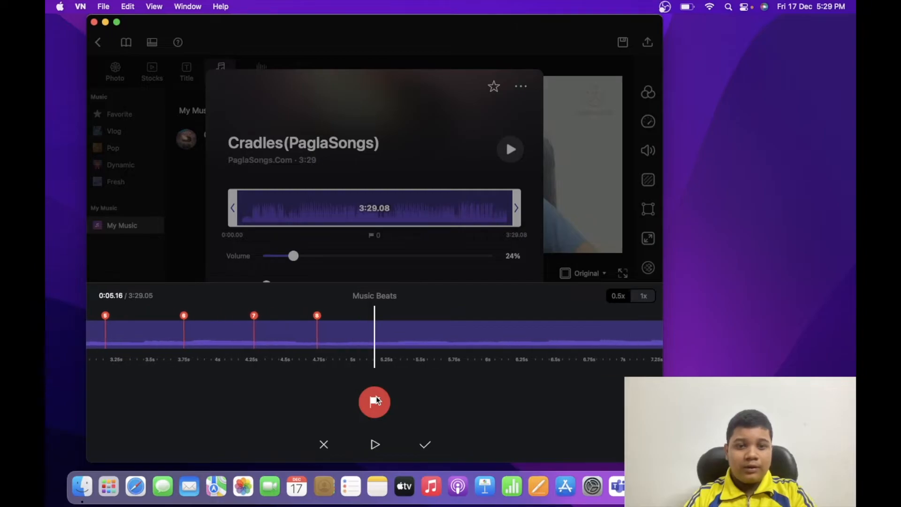
{"action": "left_click", "coordinate": [324, 444]}
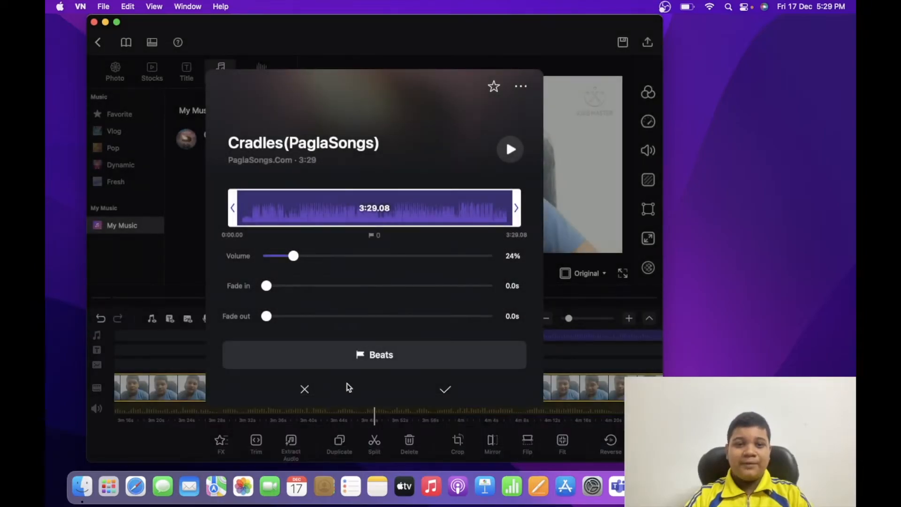
Apply the Cradles track's options, check its separate volume and fade settings, and leave the track deselected
{"action": "left_click", "coordinate": [447, 391]}
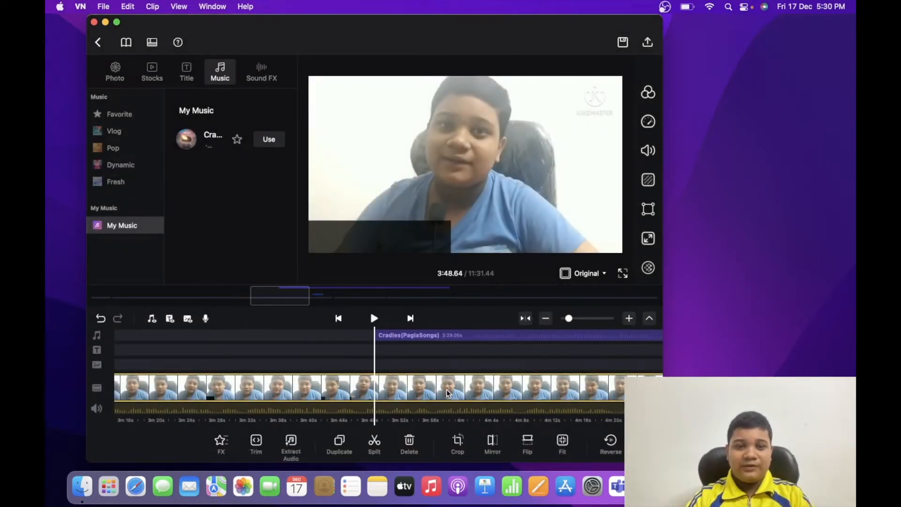
{"action": "left_click", "coordinate": [422, 336]}
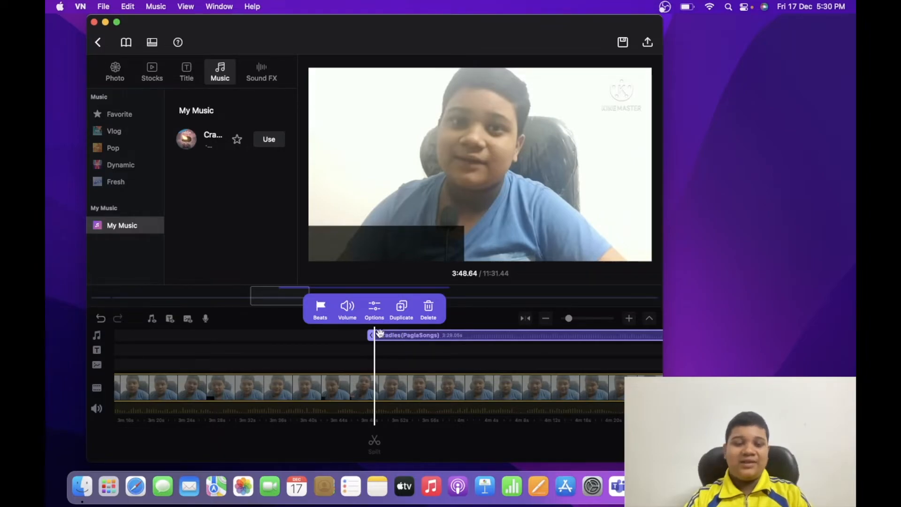
{"action": "left_click", "coordinate": [346, 309]}
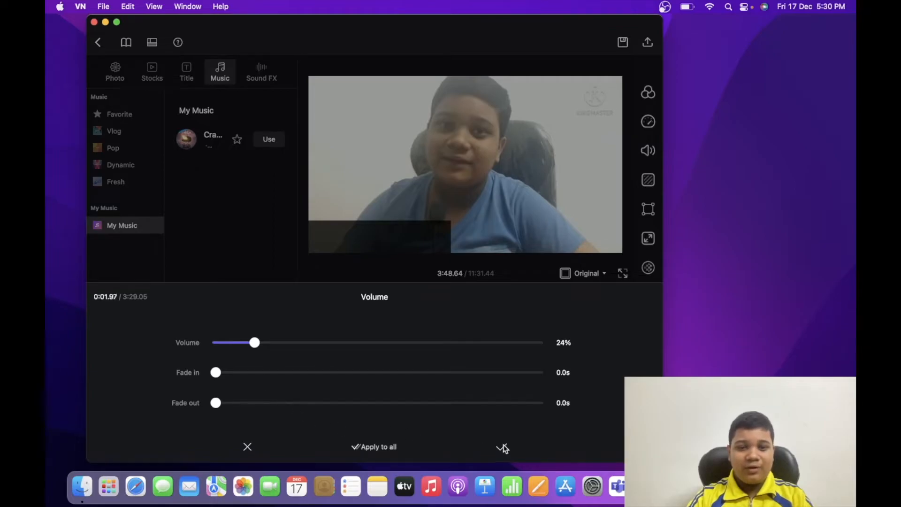
{"action": "left_click", "coordinate": [501, 446]}
{"action": "left_click", "coordinate": [450, 336]}
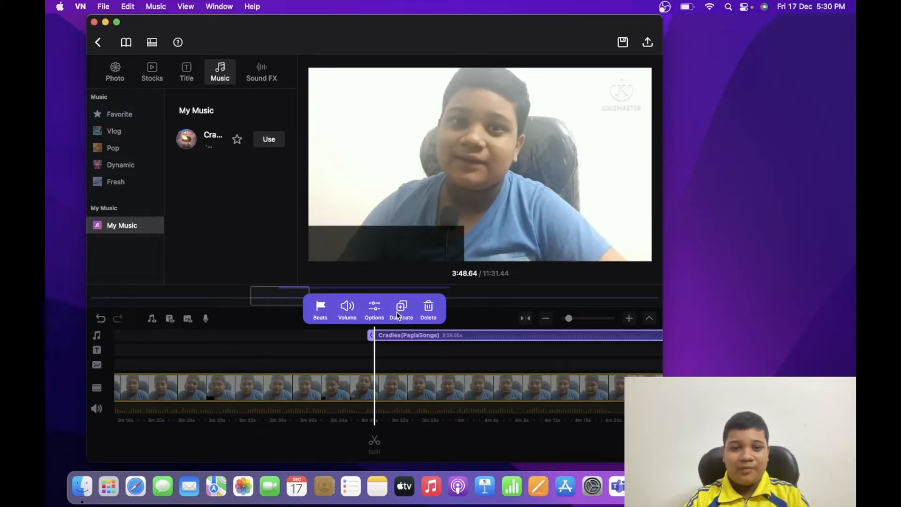
{"action": "left_click", "coordinate": [453, 365]}
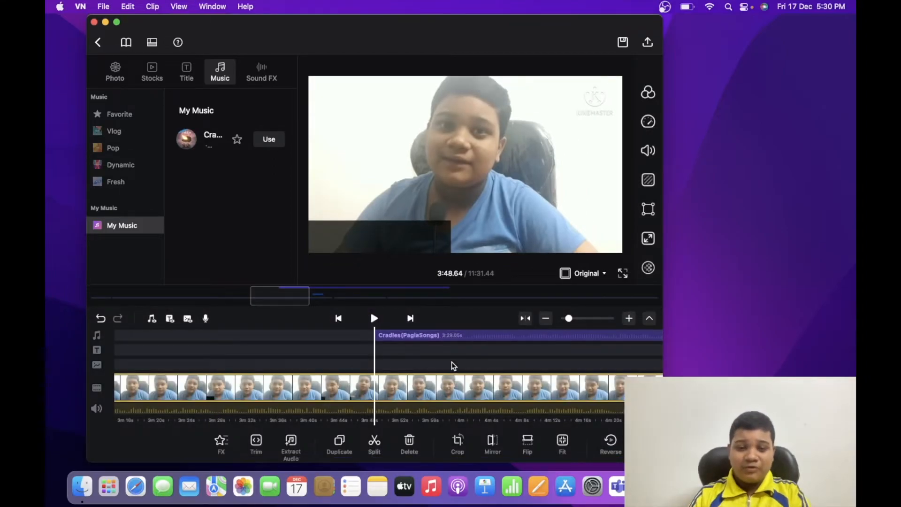
Extract the audio of the main video clip at about 3:48 and review the extracted track's options
{"action": "scroll", "coordinate": [424, 414], "scroll_direction": "left", "scroll_amount": 2}
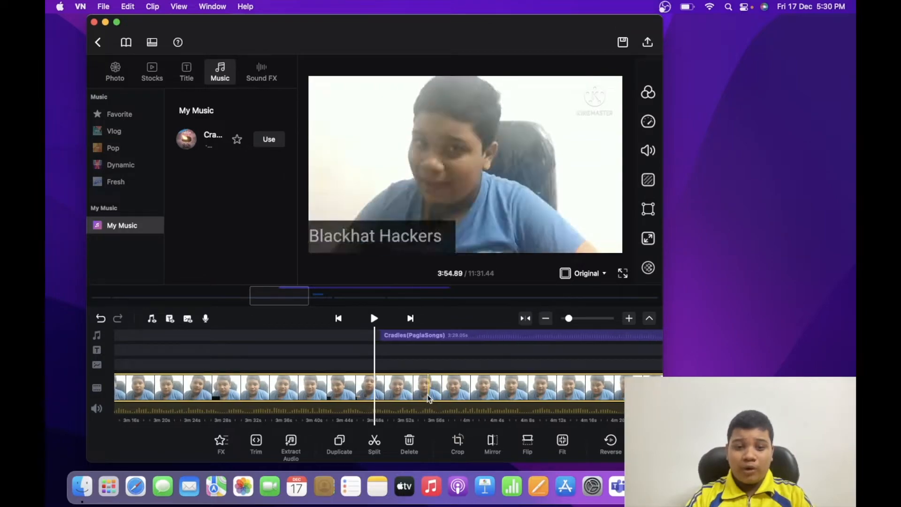
{"action": "left_click", "coordinate": [375, 393]}
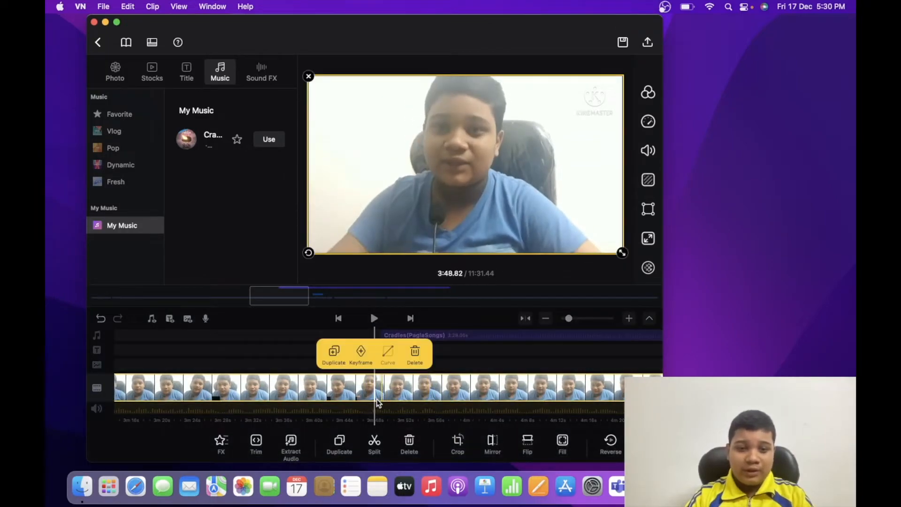
{"action": "left_click", "coordinate": [295, 452]}
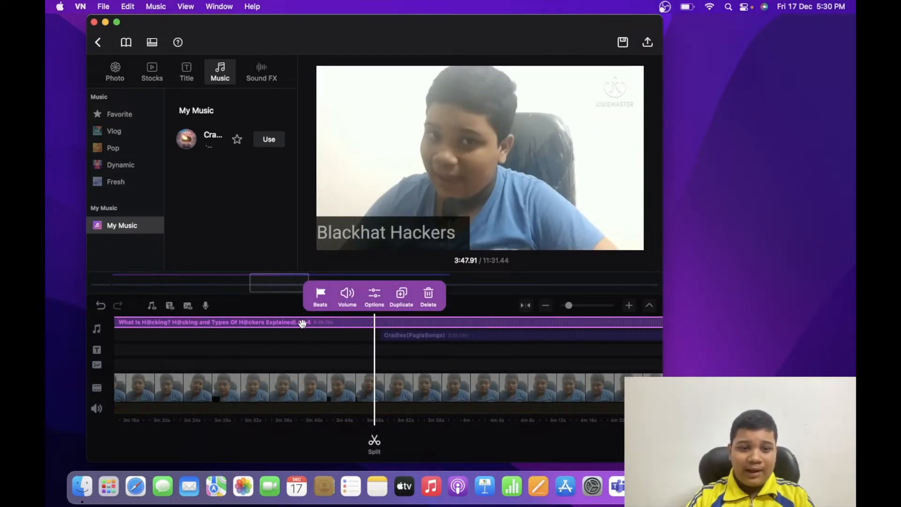
{"action": "left_click", "coordinate": [373, 297]}
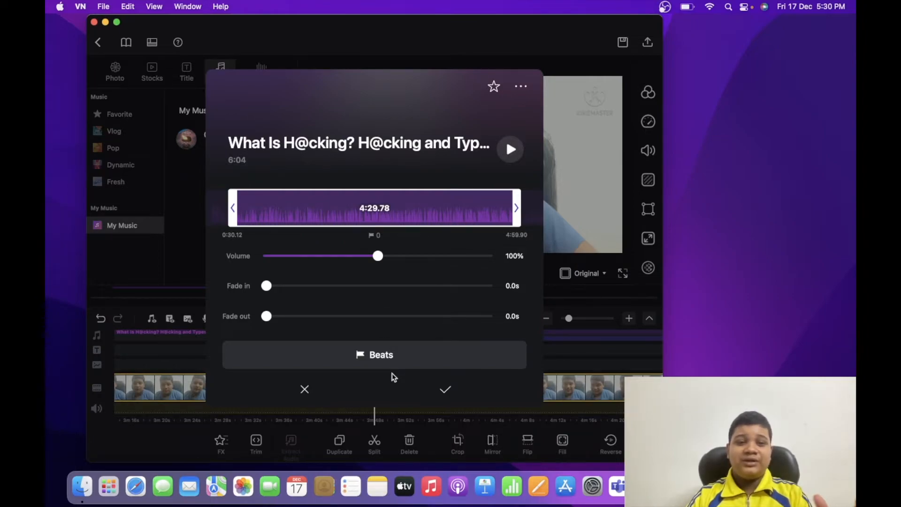
{"action": "left_click", "coordinate": [452, 393]}
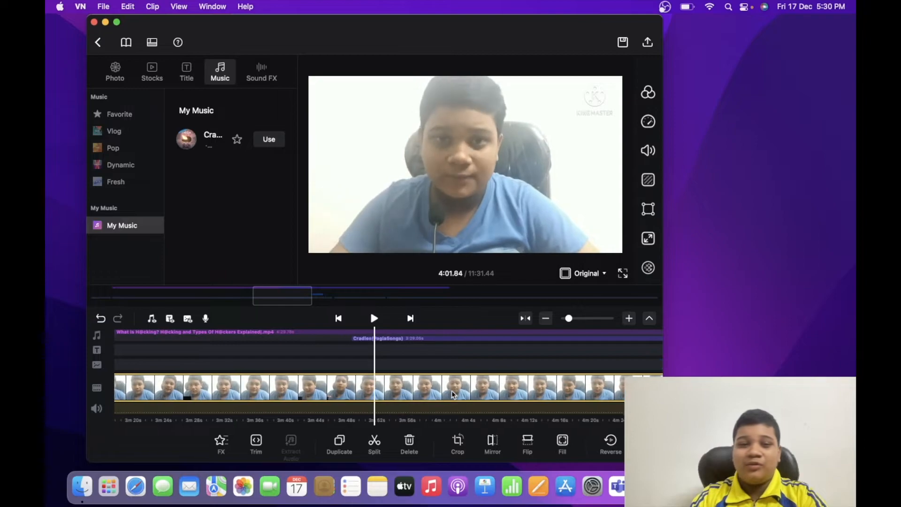
Open the filter settings for the main video clip at about 3:49 and browse the presets through the Film group
{"action": "scroll", "coordinate": [454, 393], "scroll_direction": "left", "scroll_amount": 1}
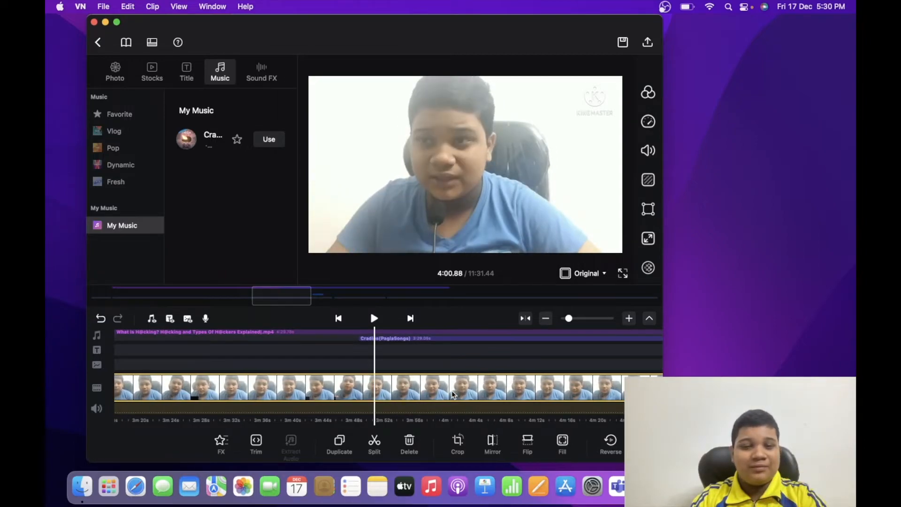
{"action": "scroll", "coordinate": [453, 393], "scroll_direction": "left", "scroll_amount": 2}
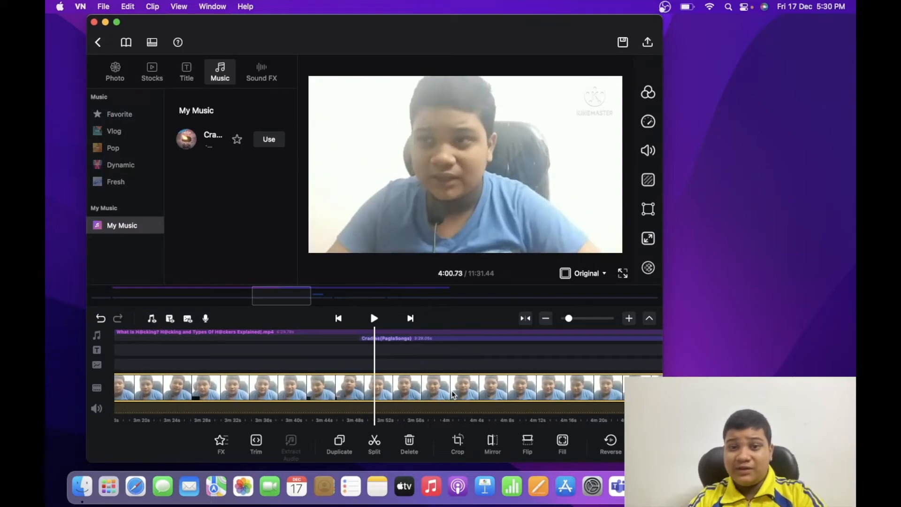
{"action": "scroll", "coordinate": [452, 395], "scroll_direction": "left", "scroll_amount": 1}
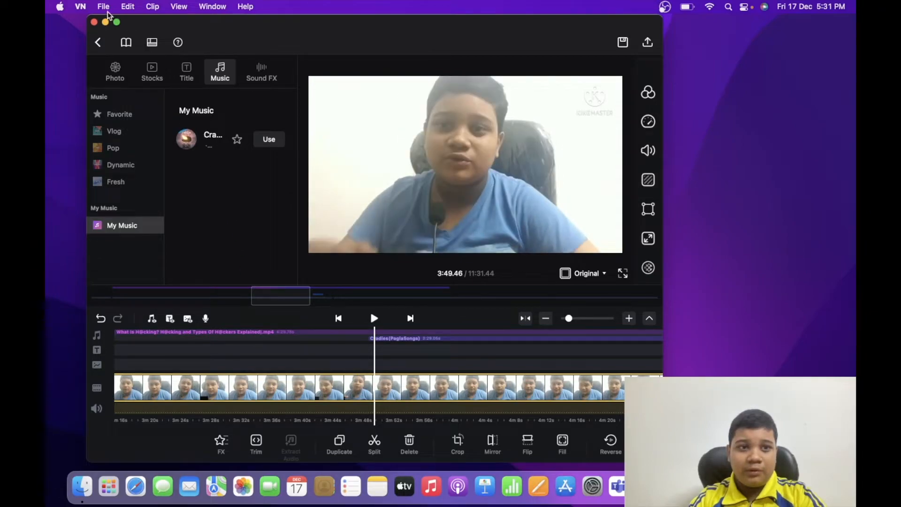
{"action": "left_click", "coordinate": [152, 8]}
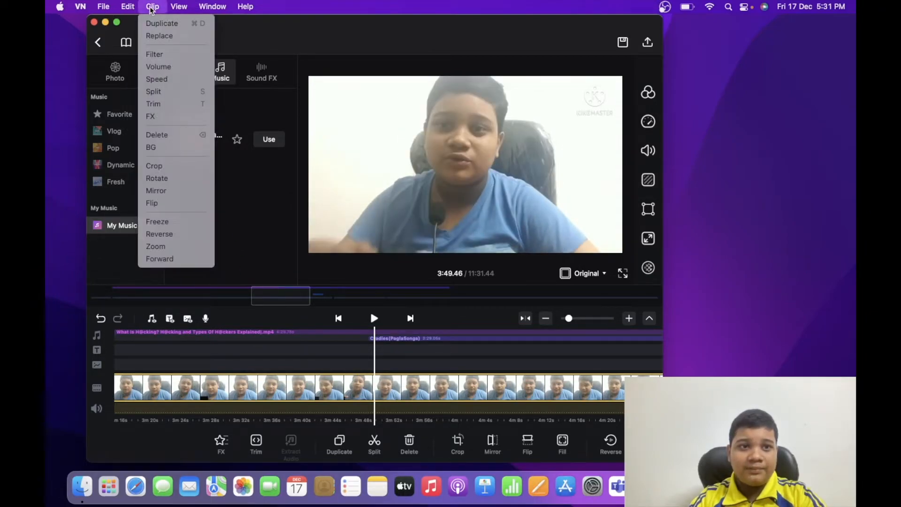
{"action": "left_click", "coordinate": [168, 55]}
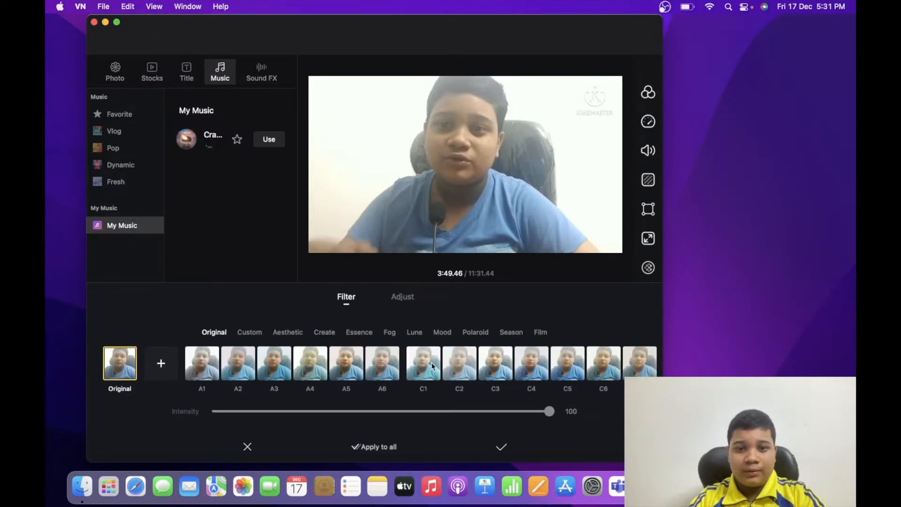
{"action": "scroll", "coordinate": [432, 363], "scroll_direction": "right", "scroll_amount": 5}
{"action": "scroll", "coordinate": [432, 366], "scroll_direction": "right", "scroll_amount": 7}
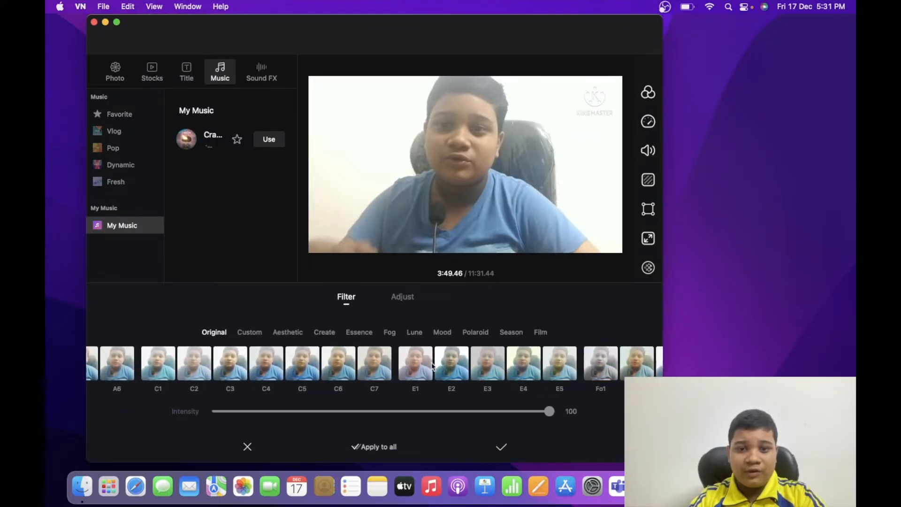
{"action": "scroll", "coordinate": [432, 364], "scroll_direction": "right", "scroll_amount": 5}
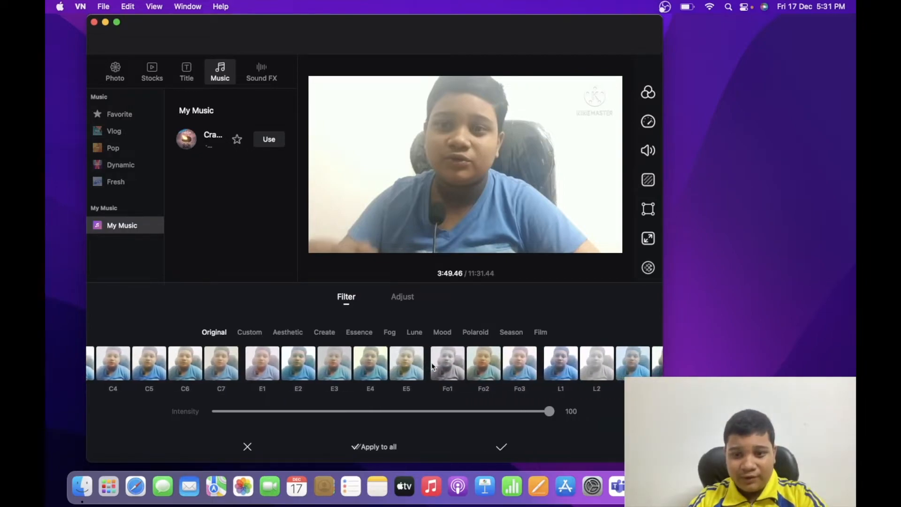
{"action": "scroll", "coordinate": [432, 366], "scroll_direction": "right", "scroll_amount": 10}
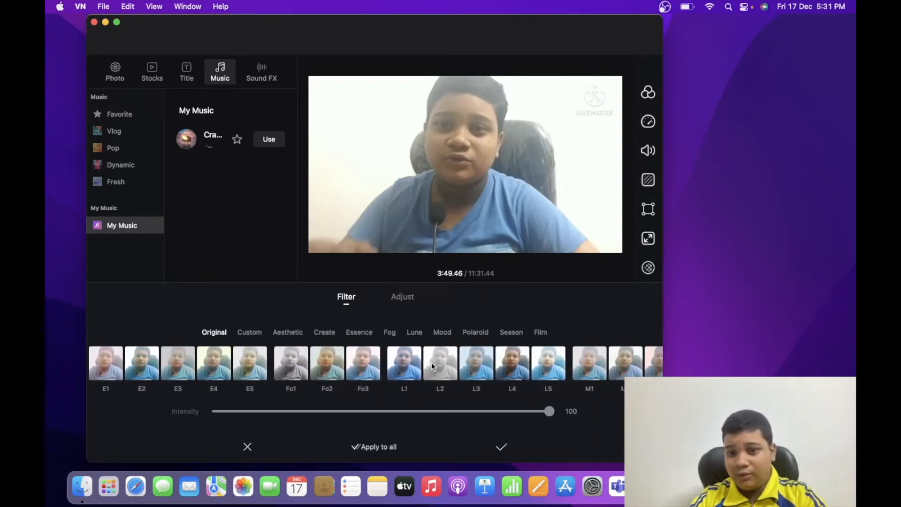
{"action": "scroll", "coordinate": [431, 365], "scroll_direction": "right", "scroll_amount": 15}
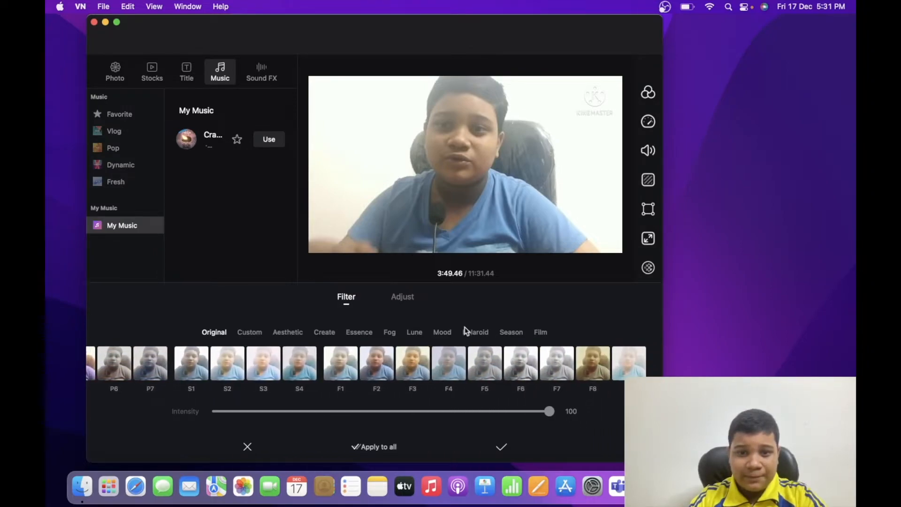
Try the Fog filter Fo1 and the Lune filter L4 on the main video clip
{"action": "left_click", "coordinate": [389, 332]}
{"action": "scroll", "coordinate": [434, 371], "scroll_direction": "right", "scroll_amount": 3}
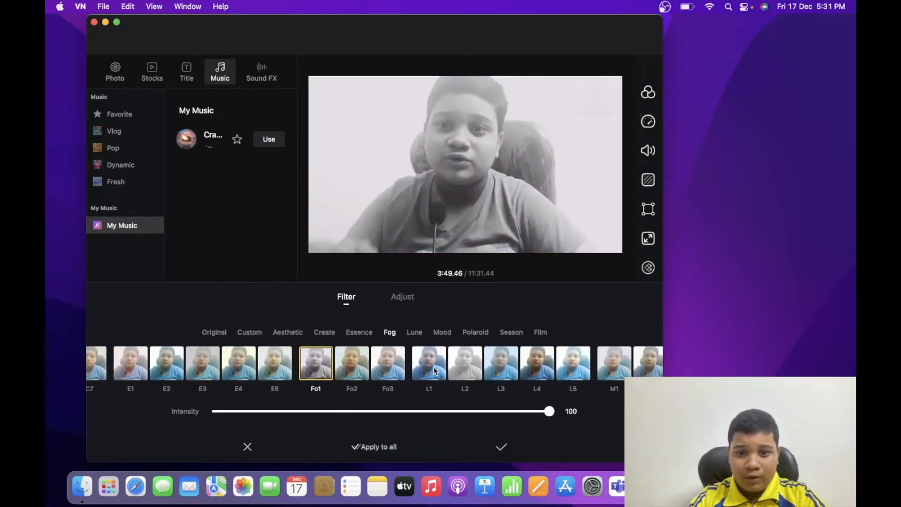
{"action": "scroll", "coordinate": [434, 371], "scroll_direction": "right", "scroll_amount": 2}
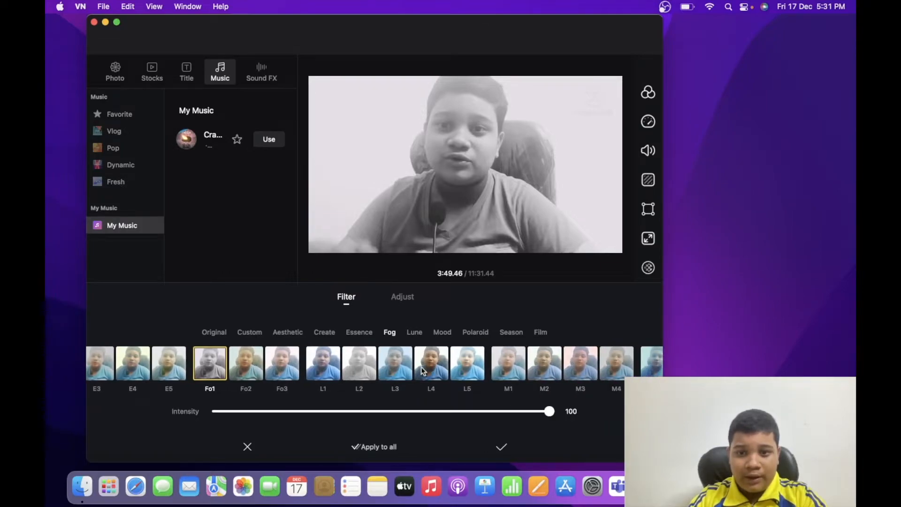
{"action": "left_click", "coordinate": [442, 369]}
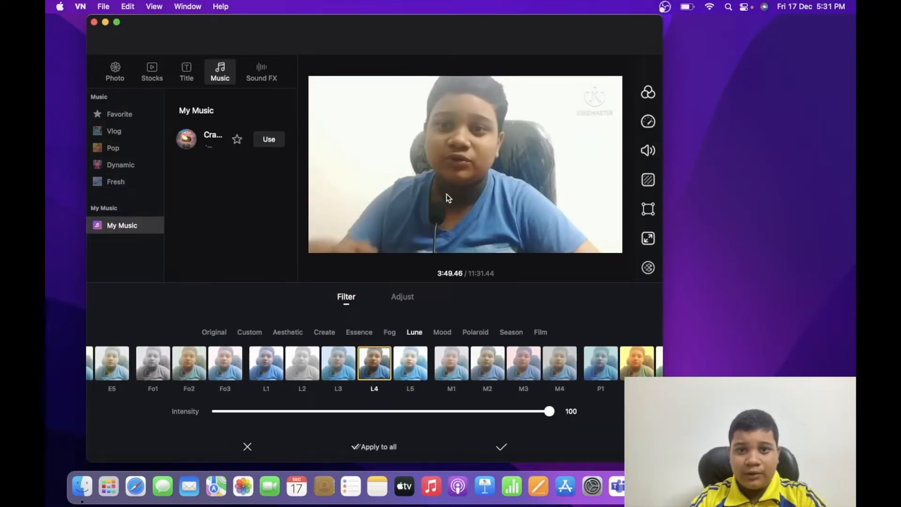
Browse the filter presets and try the Mood filter M1 on the main video clip
{"action": "scroll", "coordinate": [493, 377], "scroll_direction": "right", "scroll_amount": 10}
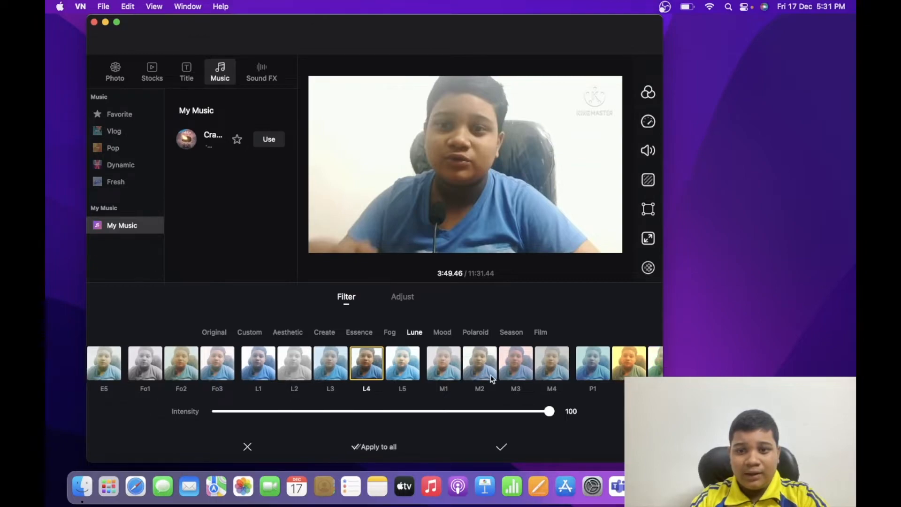
{"action": "scroll", "coordinate": [492, 380], "scroll_direction": "right", "scroll_amount": 5}
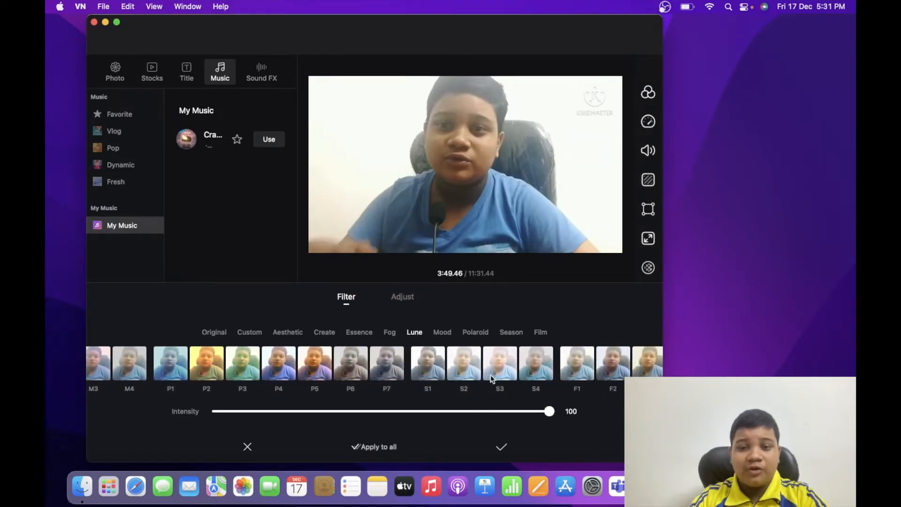
{"action": "scroll", "coordinate": [492, 379], "scroll_direction": "right", "scroll_amount": 7}
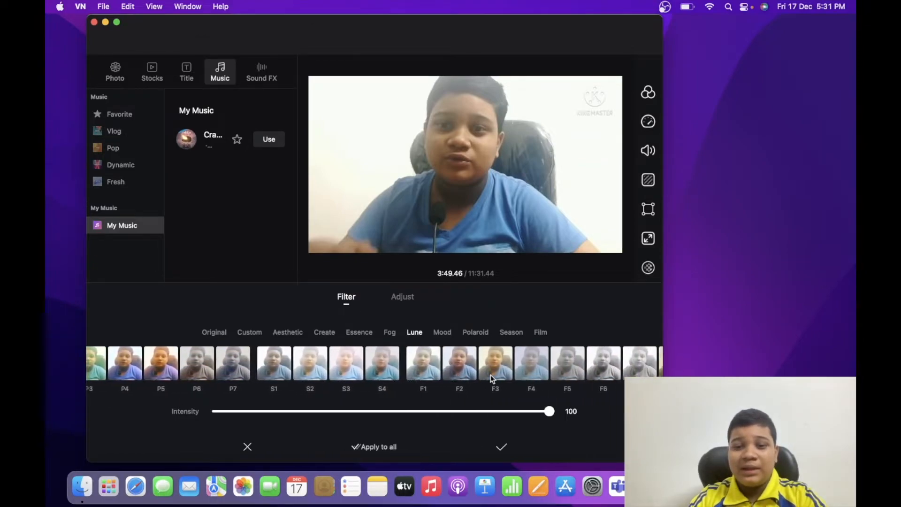
{"action": "left_click", "coordinate": [442, 332]}
{"action": "scroll", "coordinate": [482, 374], "scroll_direction": "left", "scroll_amount": 6}
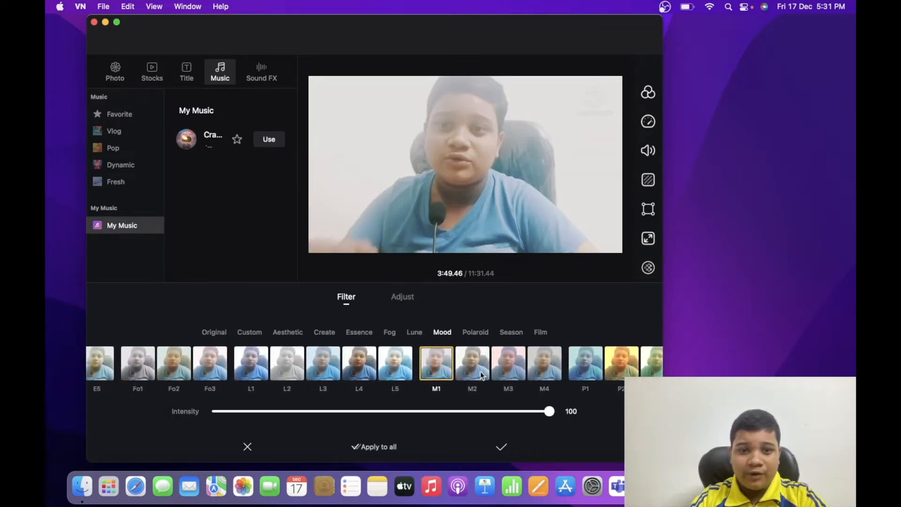
{"action": "scroll", "coordinate": [482, 374], "scroll_direction": "left", "scroll_amount": 13}
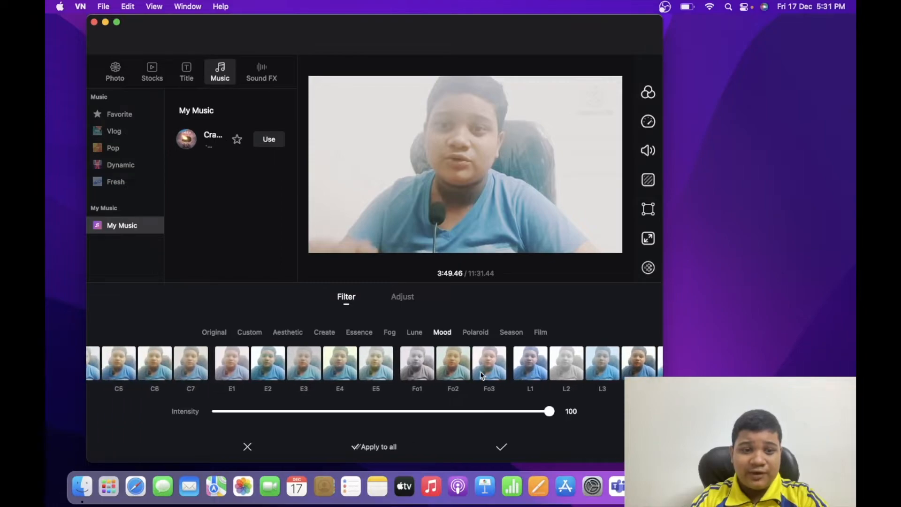
{"action": "scroll", "coordinate": [481, 374], "scroll_direction": "left", "scroll_amount": 4}
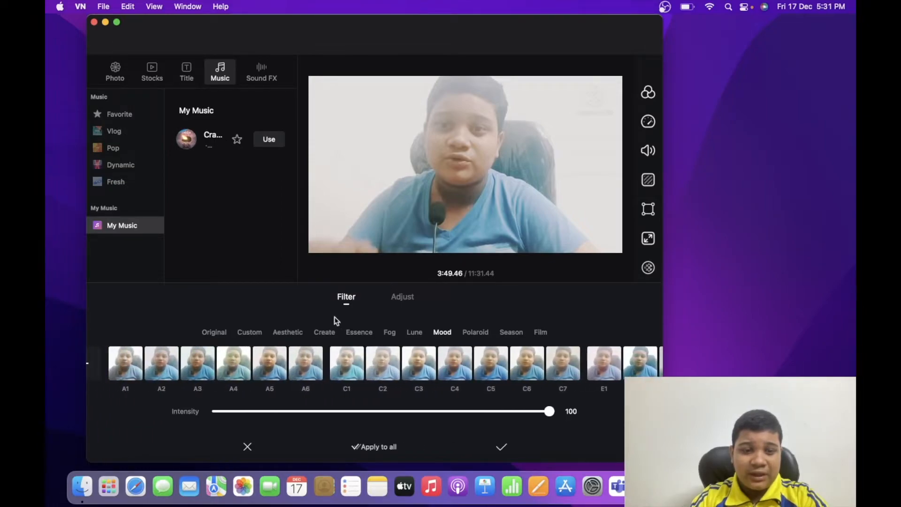
Compare an Aesthetic filter, Season S1, Polaroid P5 and Mood M1 on the main video clip
{"action": "left_click", "coordinate": [288, 332]}
{"action": "scroll", "coordinate": [385, 387], "scroll_direction": "right", "scroll_amount": 8}
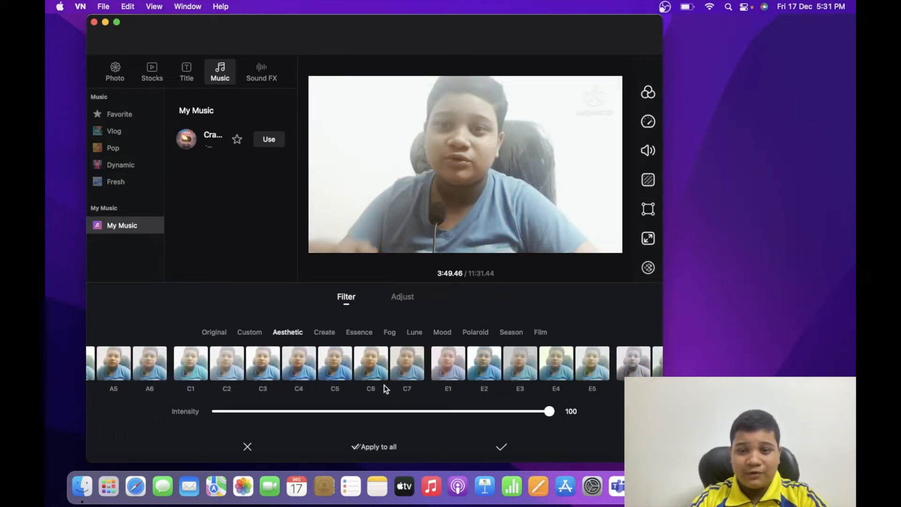
{"action": "left_click", "coordinate": [454, 334]}
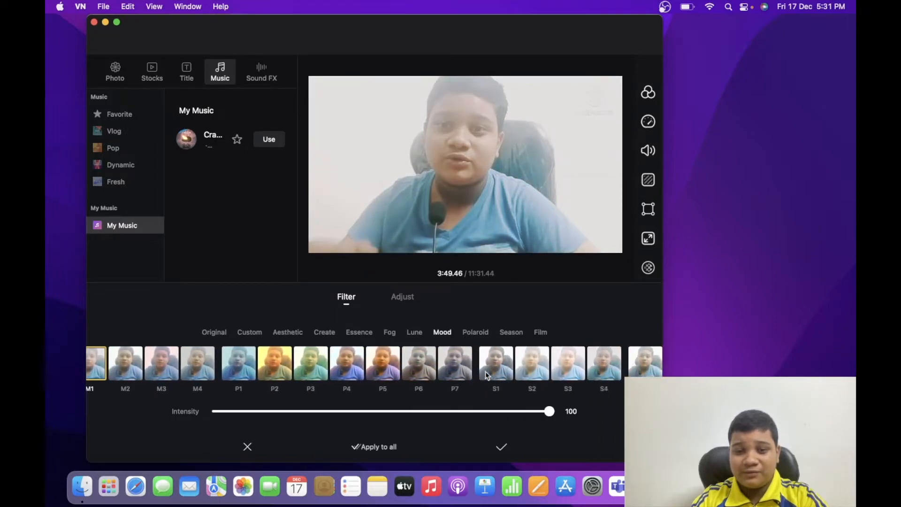
{"action": "scroll", "coordinate": [486, 376], "scroll_direction": "left", "scroll_amount": 1}
{"action": "left_click", "coordinate": [506, 334]}
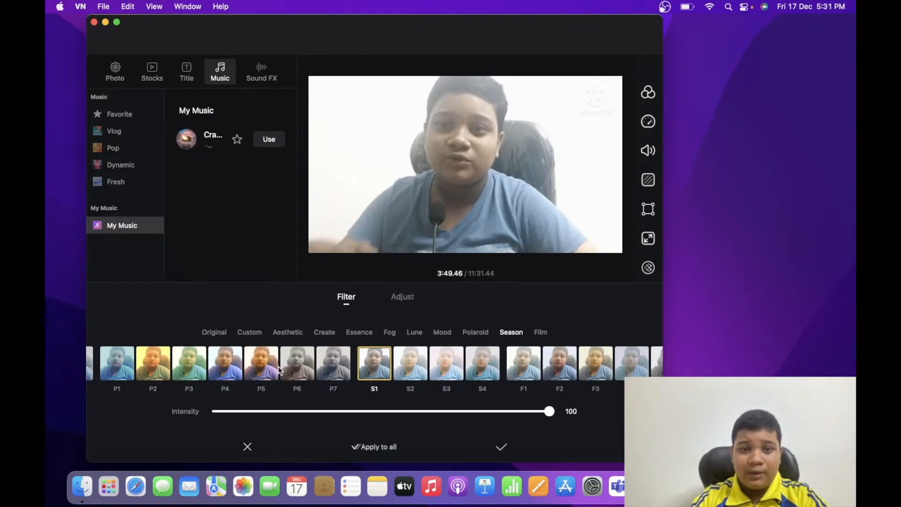
{"action": "left_click", "coordinate": [269, 370]}
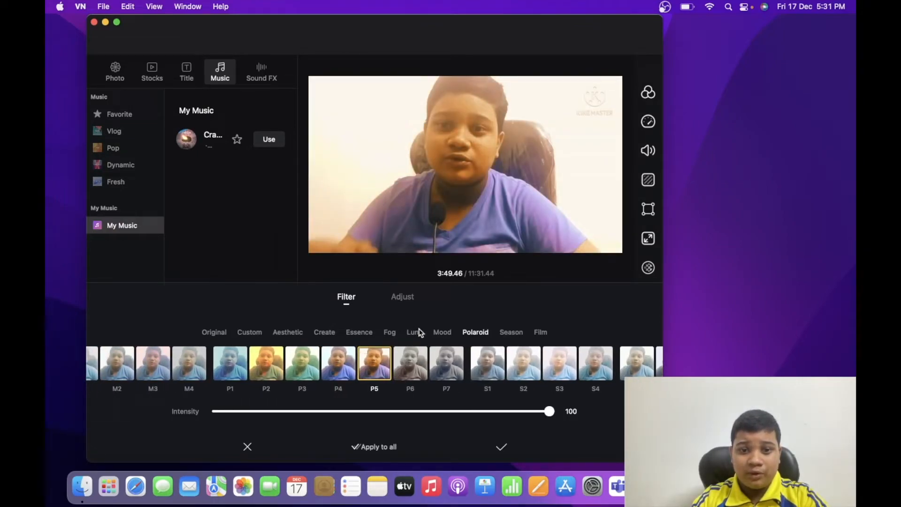
{"action": "left_click", "coordinate": [433, 333]}
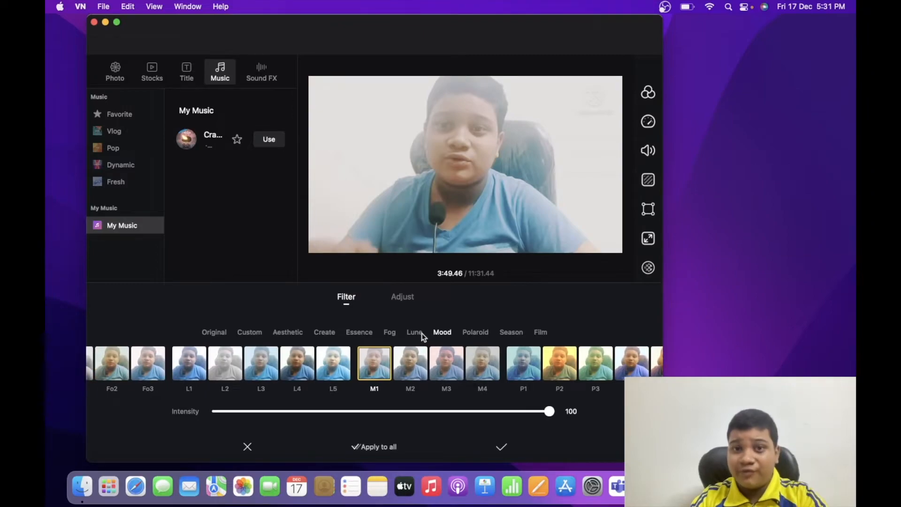
Apply the Lune filter L4 to the main video clip at full intensity
{"action": "left_click", "coordinate": [421, 333]}
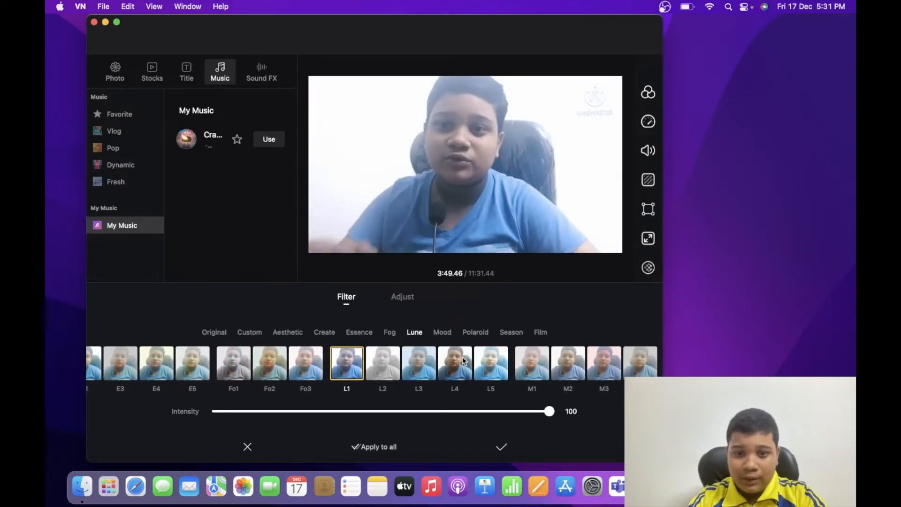
{"action": "left_click", "coordinate": [456, 365]}
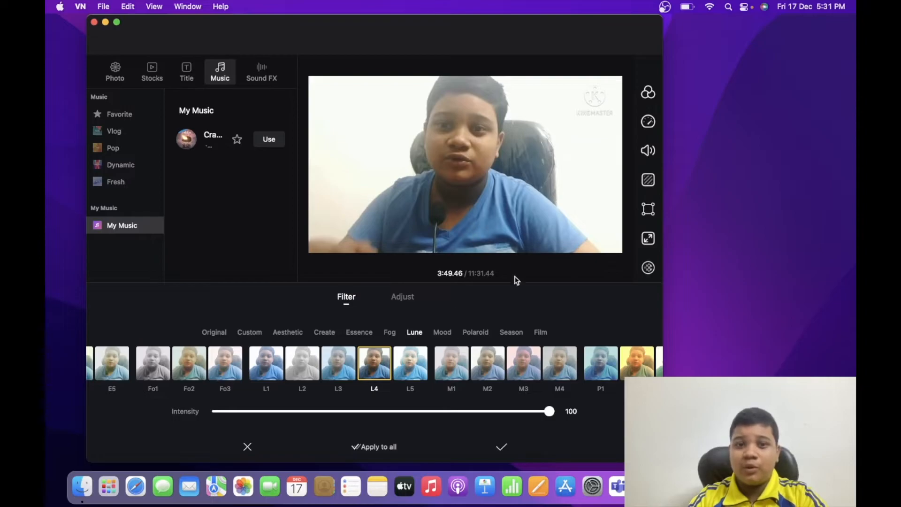
{"action": "left_click", "coordinate": [501, 447]}
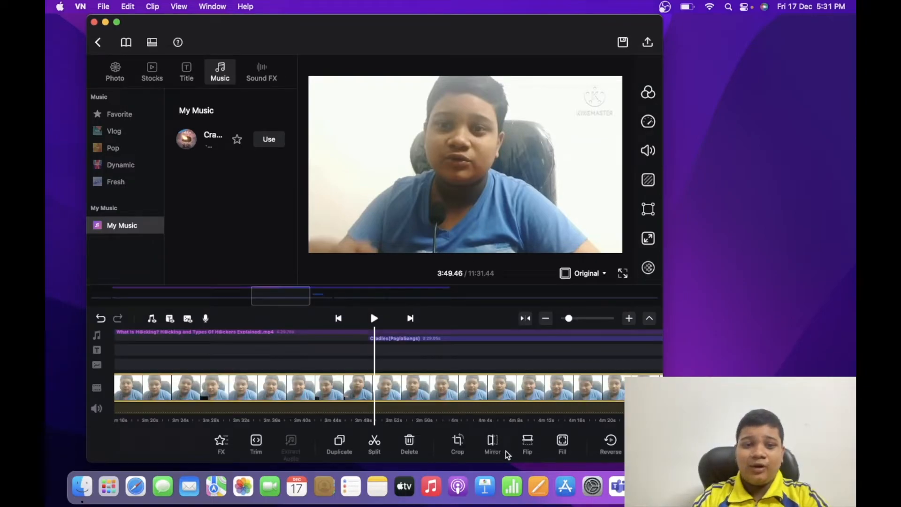
Open the title templates, play the filtered video from about 3:49, and bring the playhead to about 4:03
{"action": "left_click", "coordinate": [370, 345]}
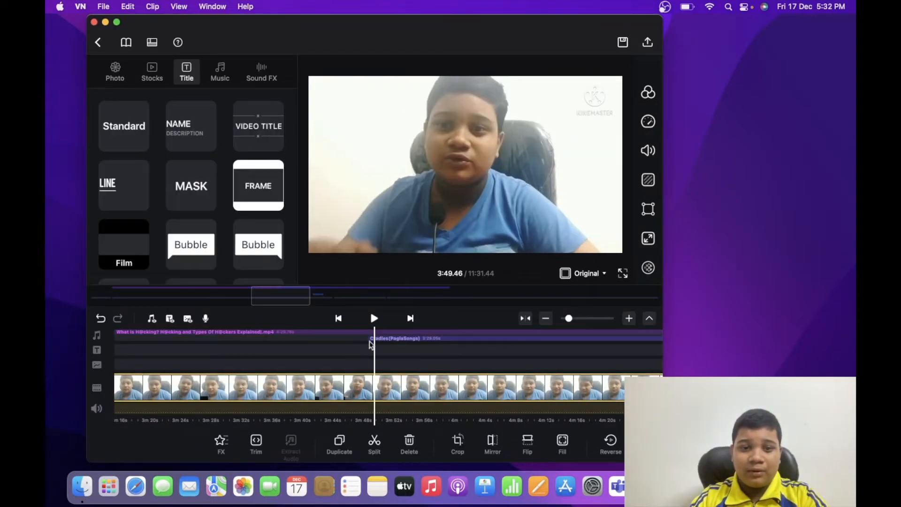
{"action": "key", "text": "space"}
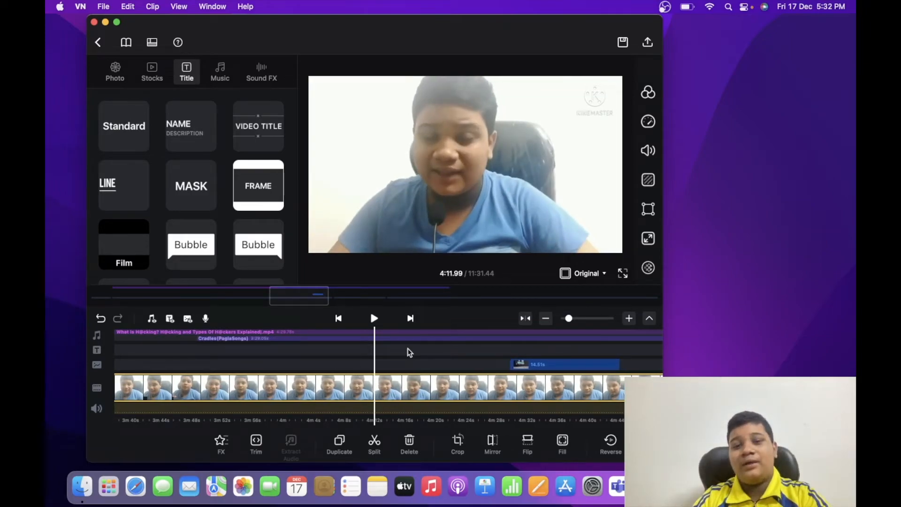
{"action": "scroll", "coordinate": [409, 352], "scroll_direction": "left", "scroll_amount": 3}
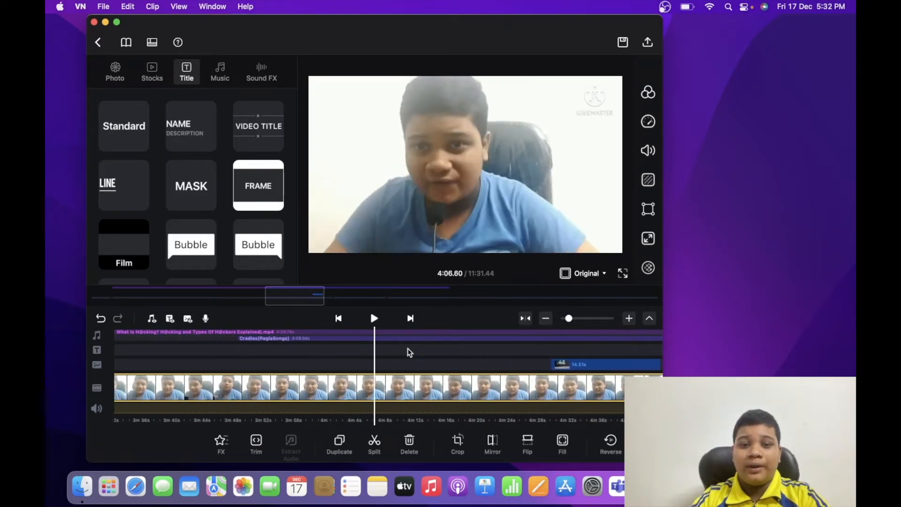
{"action": "scroll", "coordinate": [409, 353], "scroll_direction": "left", "scroll_amount": 3}
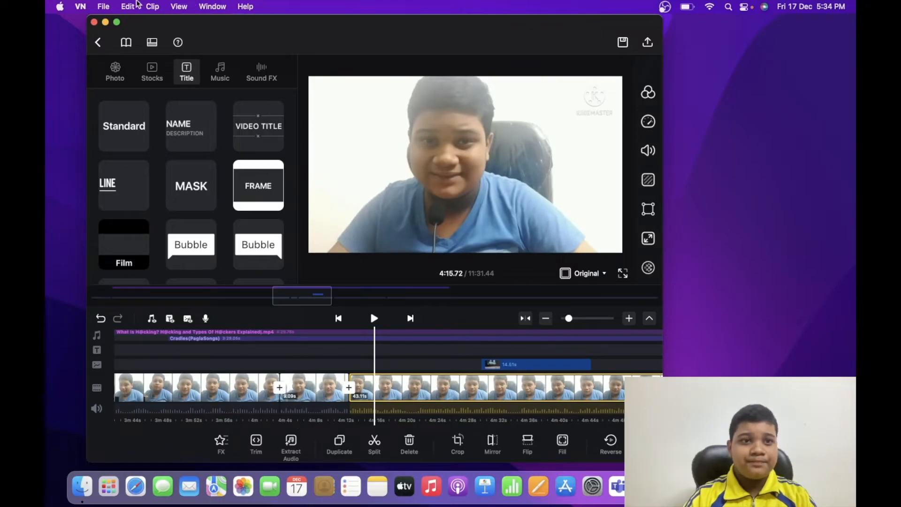
Open the filter settings for the clip at about 4:15 and look through its picture adjustment options
{"action": "left_click", "coordinate": [135, 6]}
{"action": "mouse_move", "coordinate": [152, 6]}
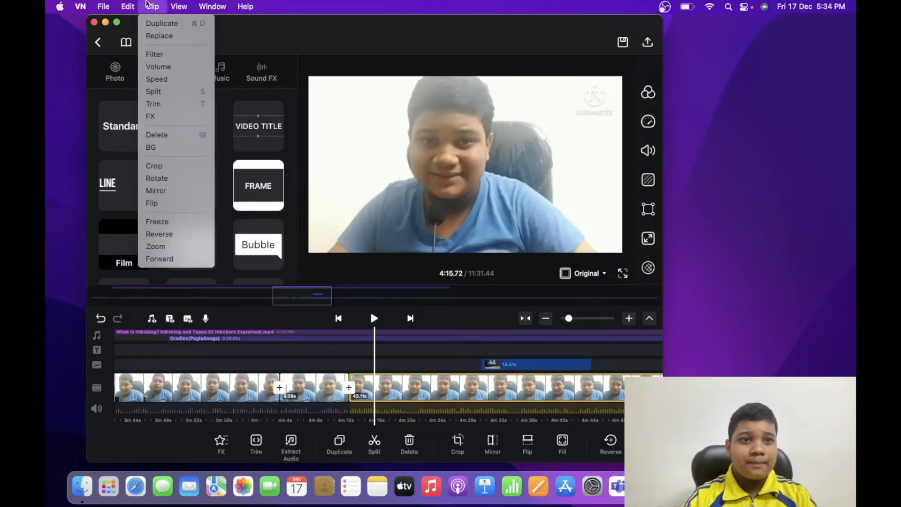
{"action": "left_click", "coordinate": [163, 55]}
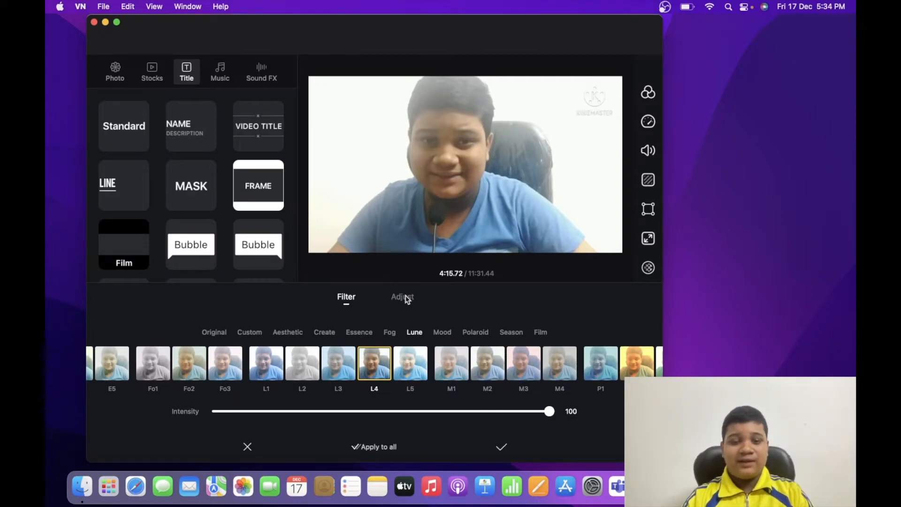
{"action": "left_click", "coordinate": [406, 299]}
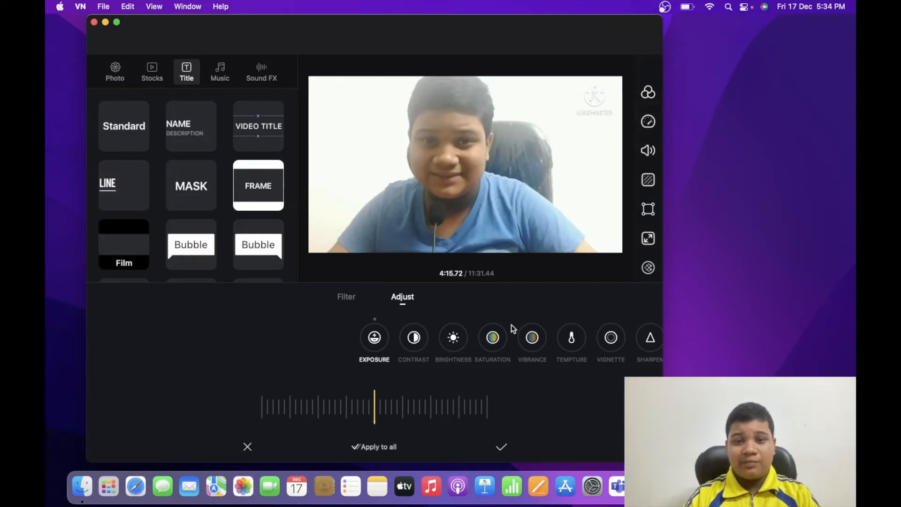
{"action": "scroll", "coordinate": [458, 345], "scroll_direction": "right", "scroll_amount": 7}
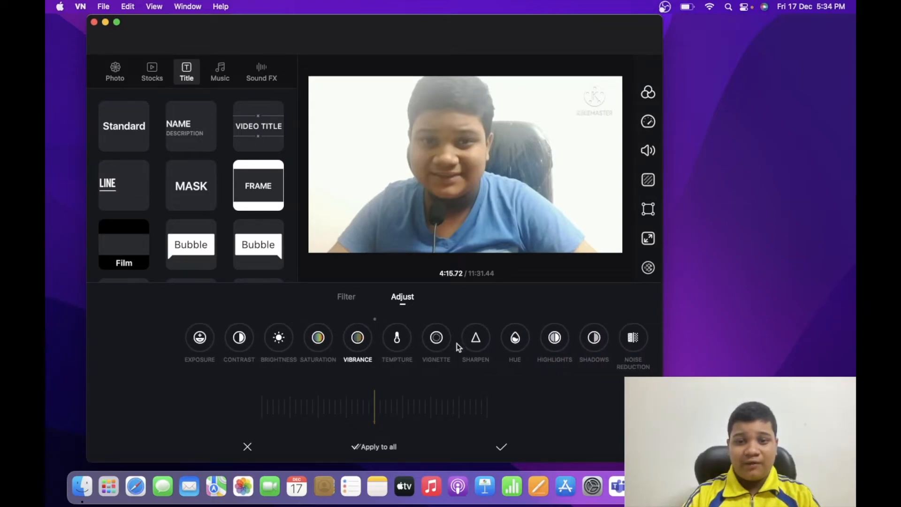
{"action": "scroll", "coordinate": [457, 346], "scroll_direction": "right", "scroll_amount": 2}
{"action": "scroll", "coordinate": [457, 347], "scroll_direction": "left", "scroll_amount": 9}
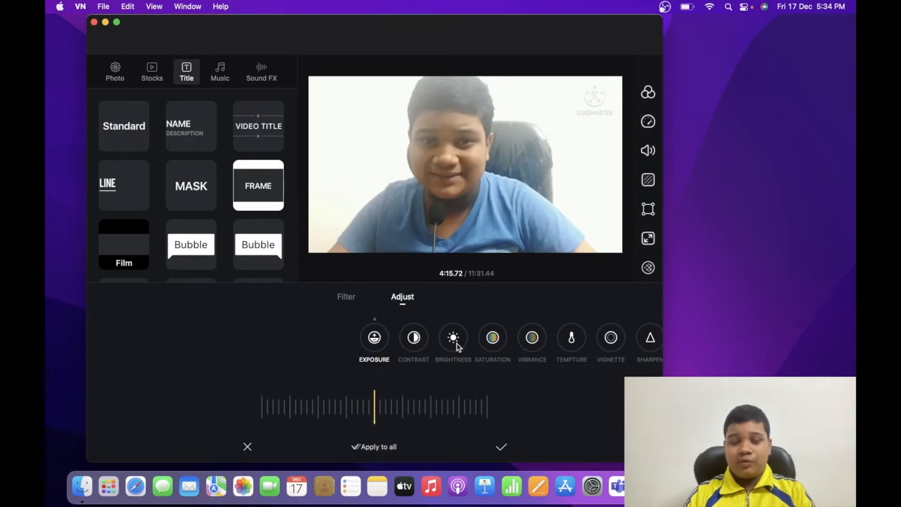
Try exposure values up to +38 and a contrast of +3 on the clip at about 4:15
{"action": "scroll", "coordinate": [404, 384], "scroll_direction": "right", "scroll_amount": 5}
{"action": "scroll", "coordinate": [404, 385], "scroll_direction": "left", "scroll_amount": 7}
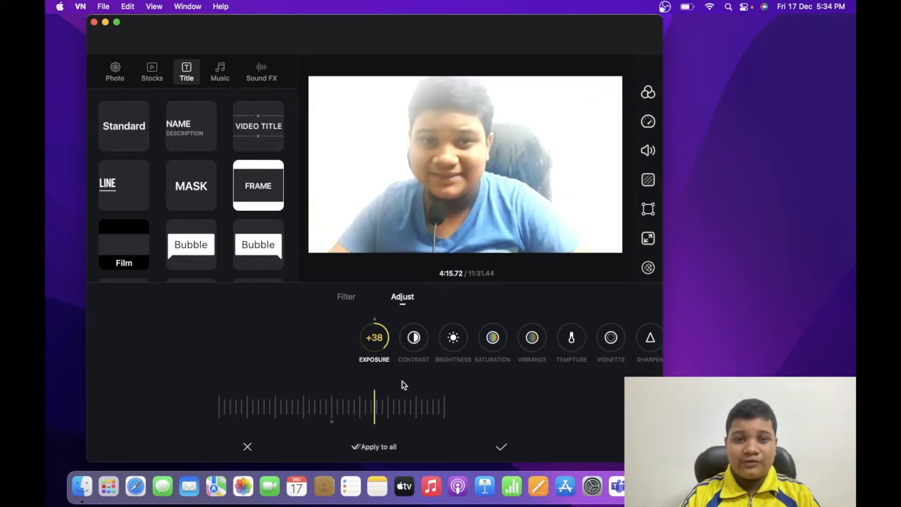
{"action": "scroll", "coordinate": [403, 385], "scroll_direction": "right", "scroll_amount": 3}
{"action": "scroll", "coordinate": [404, 385], "scroll_direction": "left", "scroll_amount": 2}
{"action": "left_click", "coordinate": [414, 346]}
{"action": "scroll", "coordinate": [439, 410], "scroll_direction": "right", "scroll_amount": 4}
{"action": "scroll", "coordinate": [441, 412], "scroll_direction": "left", "scroll_amount": 6}
{"action": "scroll", "coordinate": [440, 412], "scroll_direction": "right", "scroll_amount": 4}
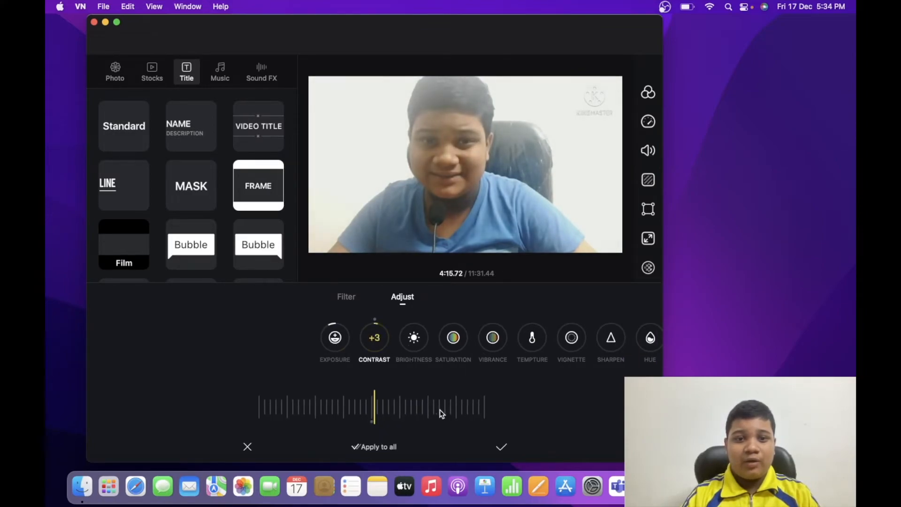
Try brightness values of +14 and +7 on the clip, and discard all the adjustments
{"action": "left_click", "coordinate": [414, 346]}
{"action": "scroll", "coordinate": [438, 383], "scroll_direction": "right", "scroll_amount": 5}
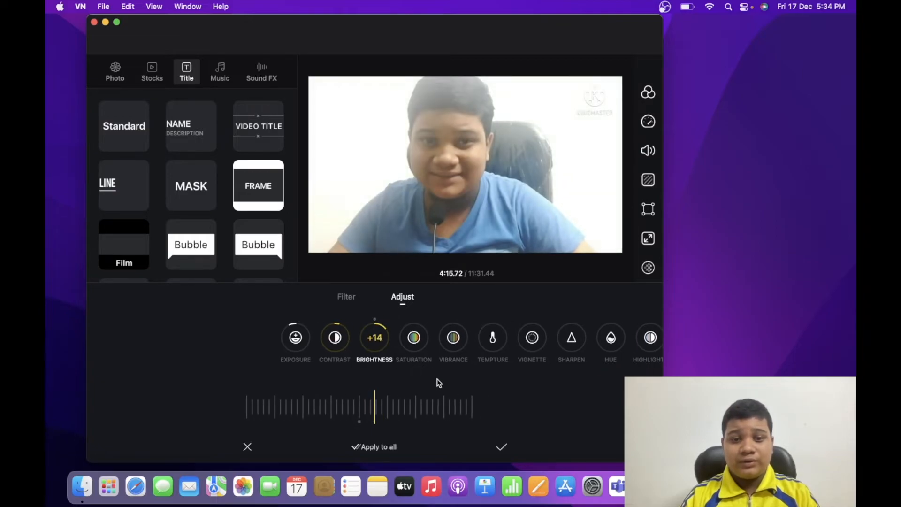
{"action": "scroll", "coordinate": [438, 383], "scroll_direction": "left", "scroll_amount": 2}
{"action": "scroll", "coordinate": [439, 383], "scroll_direction": "left", "scroll_amount": 2}
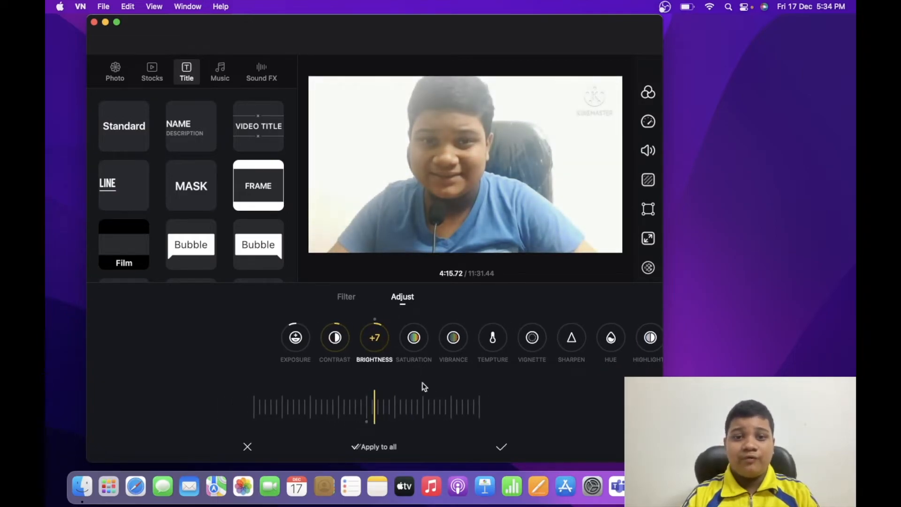
{"action": "left_click", "coordinate": [249, 447]}
Split the main video clip at about 4:03 and again at about 4:12
{"action": "scroll", "coordinate": [449, 386], "scroll_direction": "right", "scroll_amount": 3}
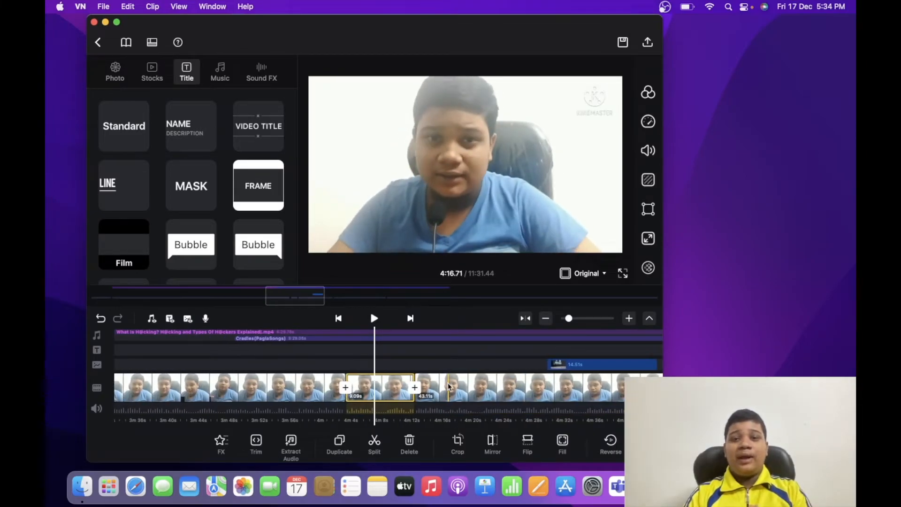
{"action": "scroll", "coordinate": [450, 387], "scroll_direction": "left", "scroll_amount": 5}
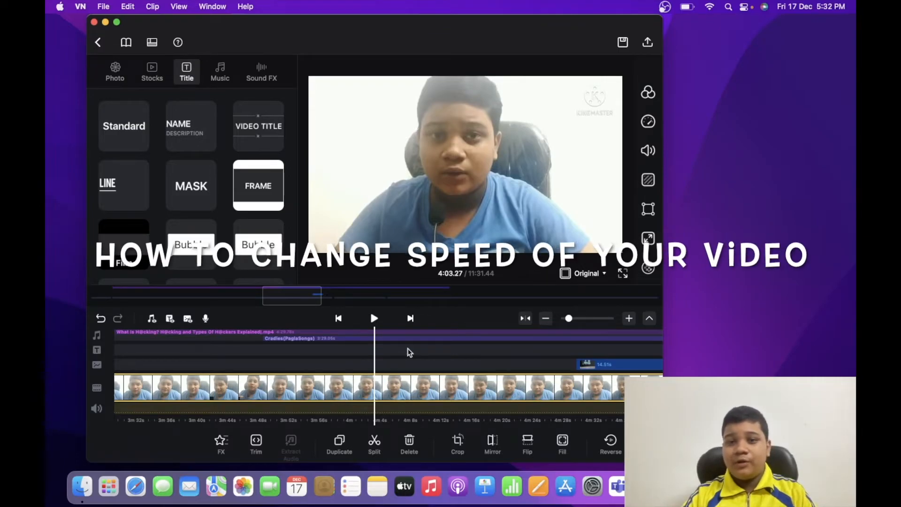
{"action": "left_click", "coordinate": [375, 443]}
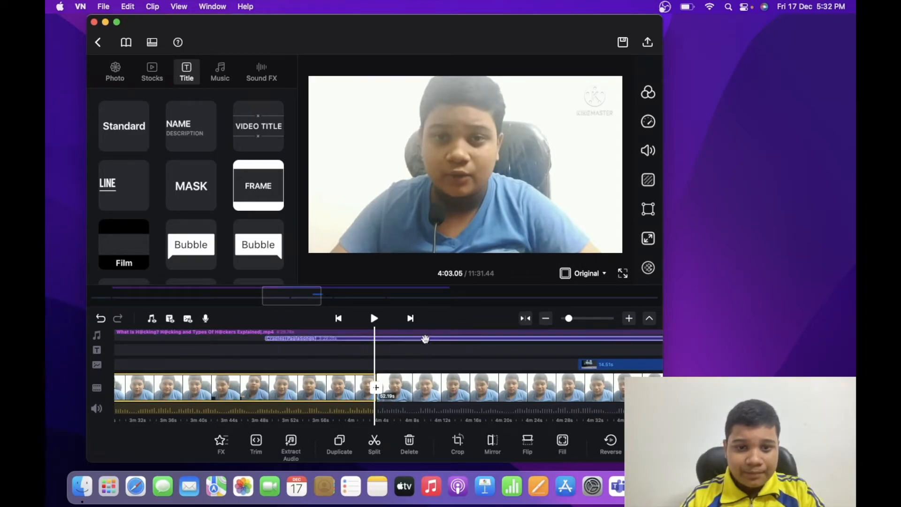
{"action": "scroll", "coordinate": [451, 359], "scroll_direction": "right", "scroll_amount": 5}
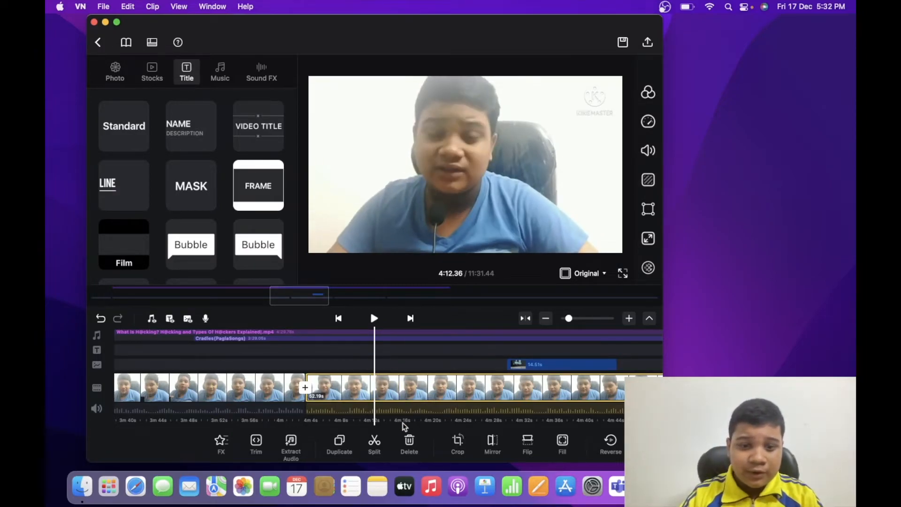
{"action": "left_click", "coordinate": [375, 442]}
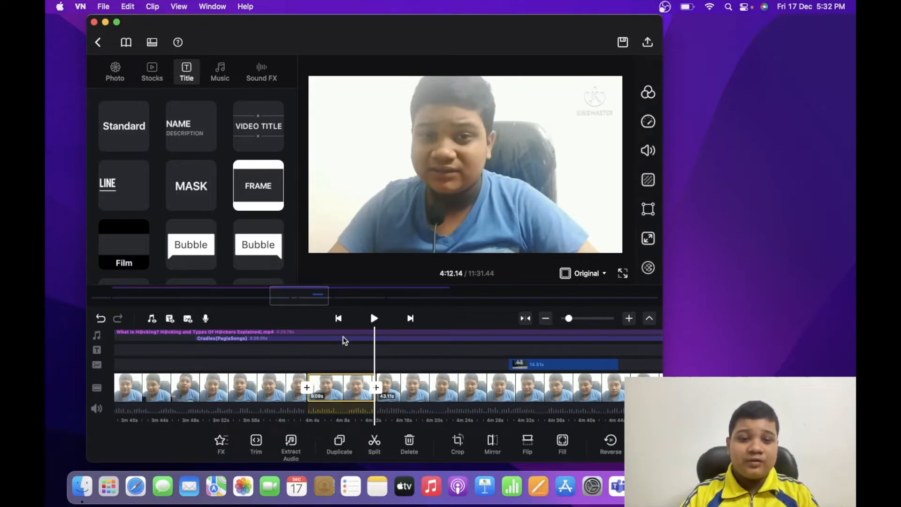
Try the Hero Time speed curve preset on the clip between about 4:03 and 4:12, and undo it
{"action": "scroll", "coordinate": [383, 392], "scroll_direction": "left", "scroll_amount": 3}
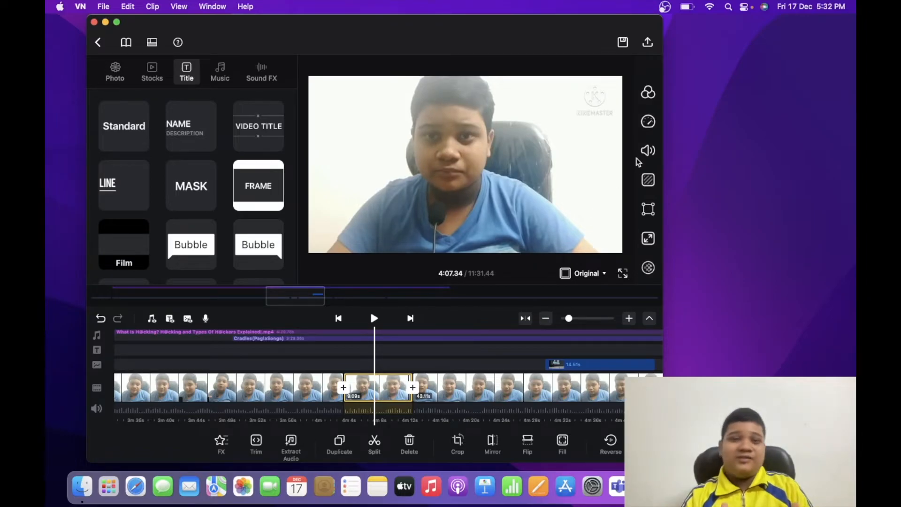
{"action": "left_click", "coordinate": [648, 122]}
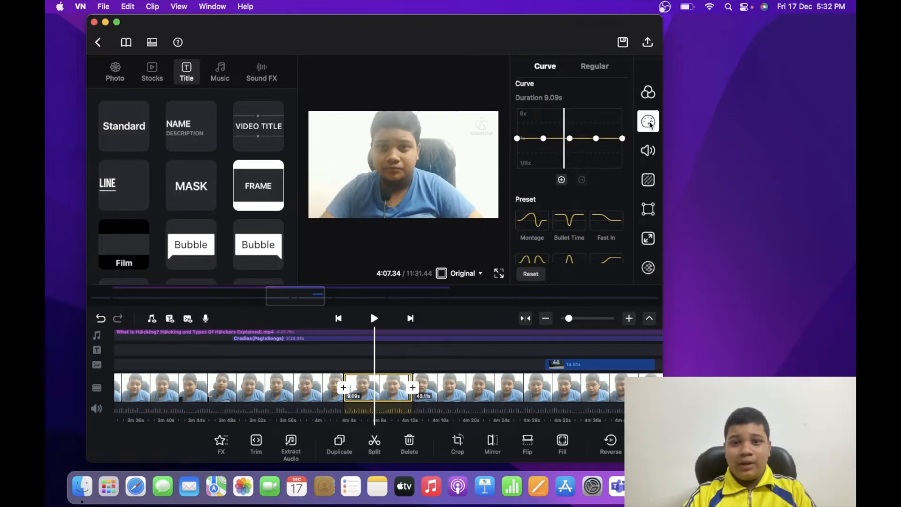
{"action": "scroll", "coordinate": [576, 198], "scroll_direction": "down", "scroll_amount": 3}
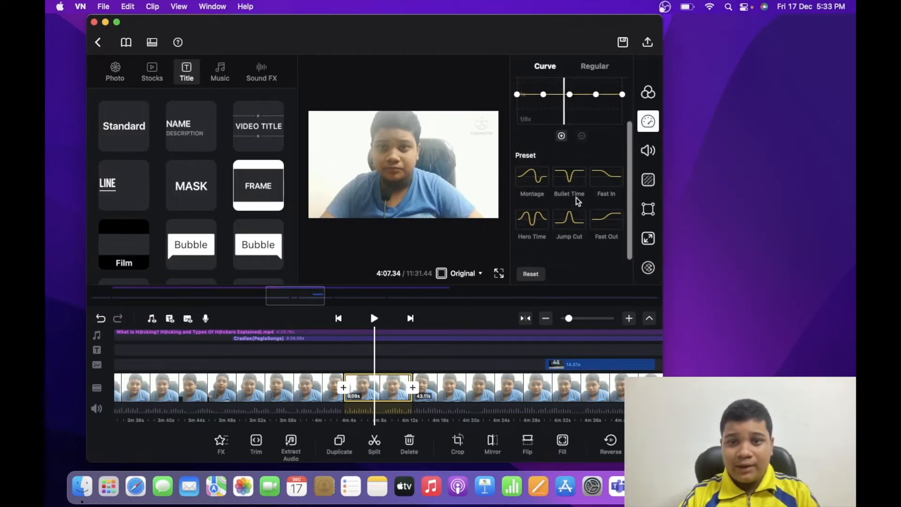
{"action": "left_click", "coordinate": [538, 220]}
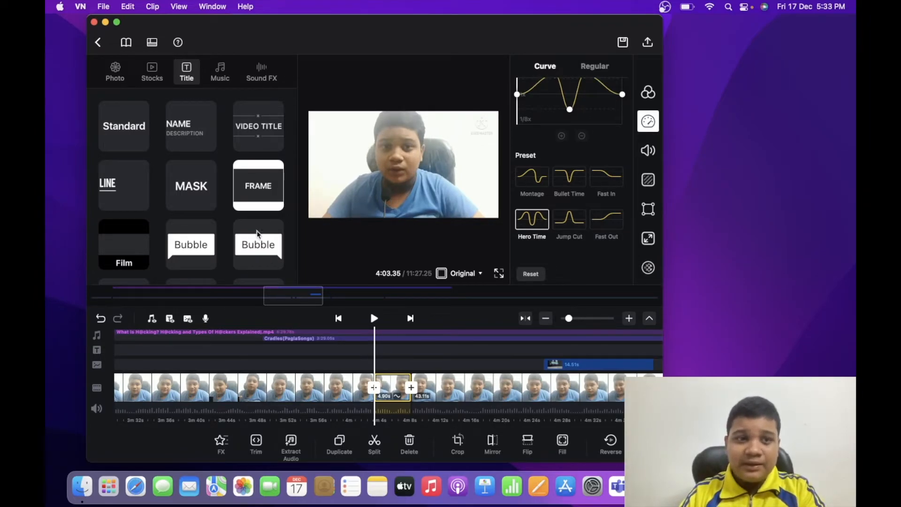
{"action": "left_click", "coordinate": [155, 7]}
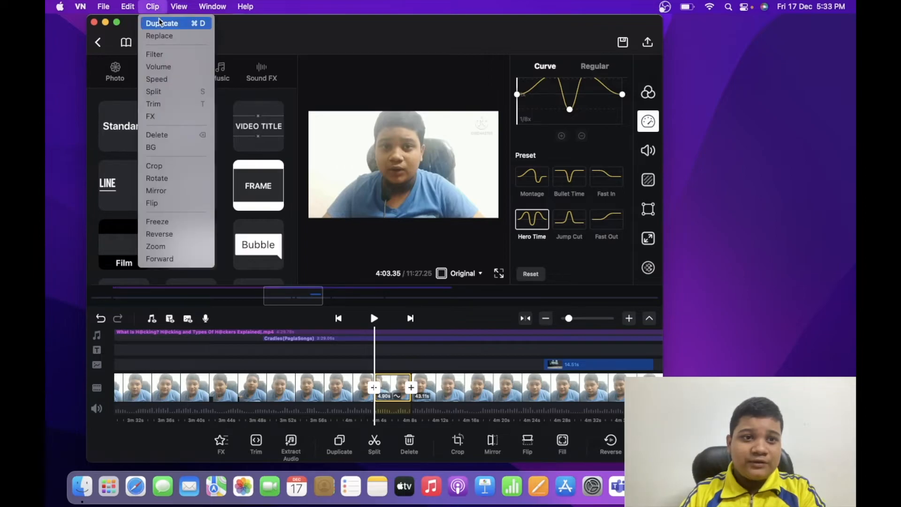
{"action": "mouse_move", "coordinate": [129, 6]}
{"action": "left_click", "coordinate": [132, 23]}
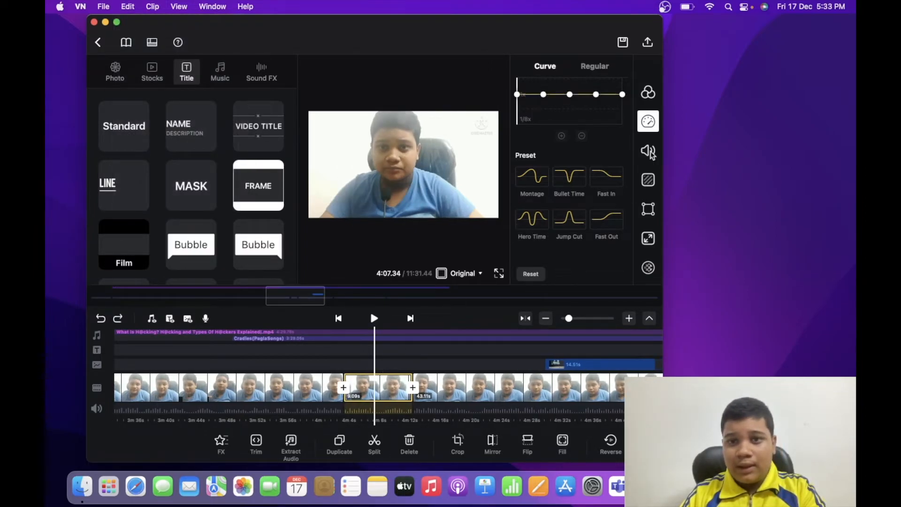
Try a custom speed curve on the clip, lowering its second and middle points and raising the fourth point
{"action": "scroll", "coordinate": [612, 152], "scroll_direction": "up", "scroll_amount": 3}
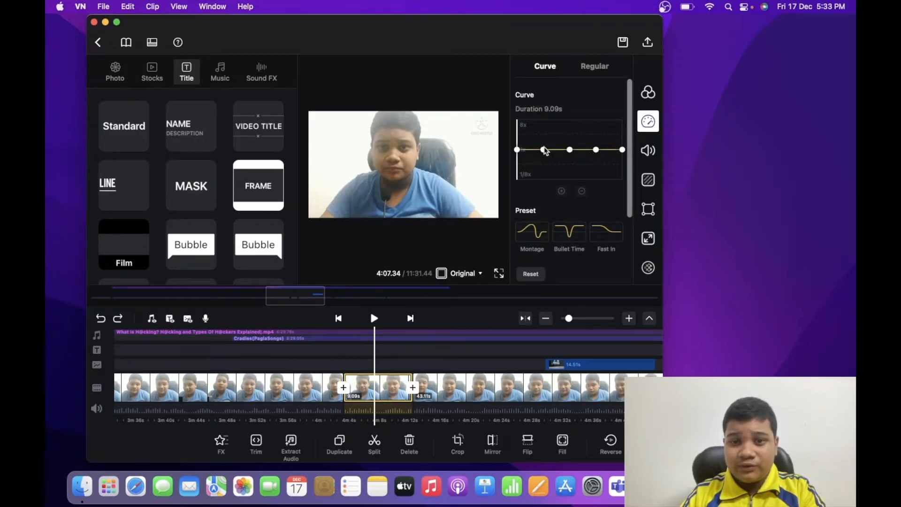
{"action": "left_click_drag", "start_coordinate": [543, 150], "coordinate": [543, 159]}
{"action": "left_click_drag", "start_coordinate": [596, 150], "coordinate": [596, 139]}
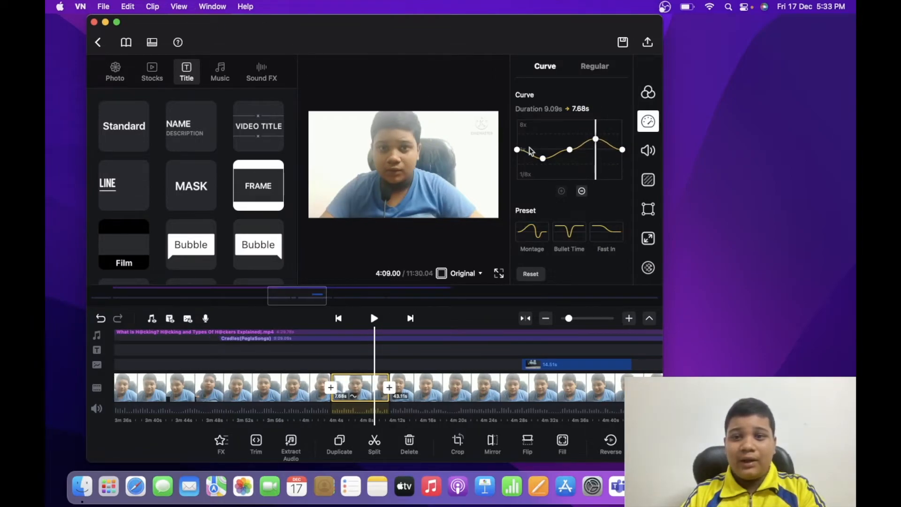
{"action": "mouse_move", "coordinate": [571, 150]}
{"action": "left_mouse_down"}
{"action": "mouse_move", "coordinate": [571, 140]}
{"action": "mouse_move", "coordinate": [569, 149]}
{"action": "left_mouse_up"}
{"action": "left_click_drag", "start_coordinate": [571, 154], "coordinate": [572, 163]}
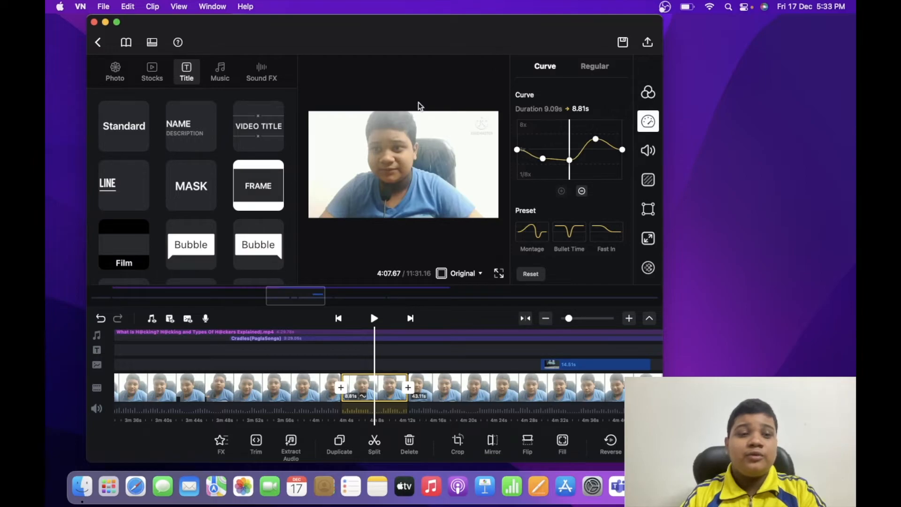
Leave the clip's trim view without trimming, and undo all the custom speed curve changes
{"action": "key", "text": "super+t"}
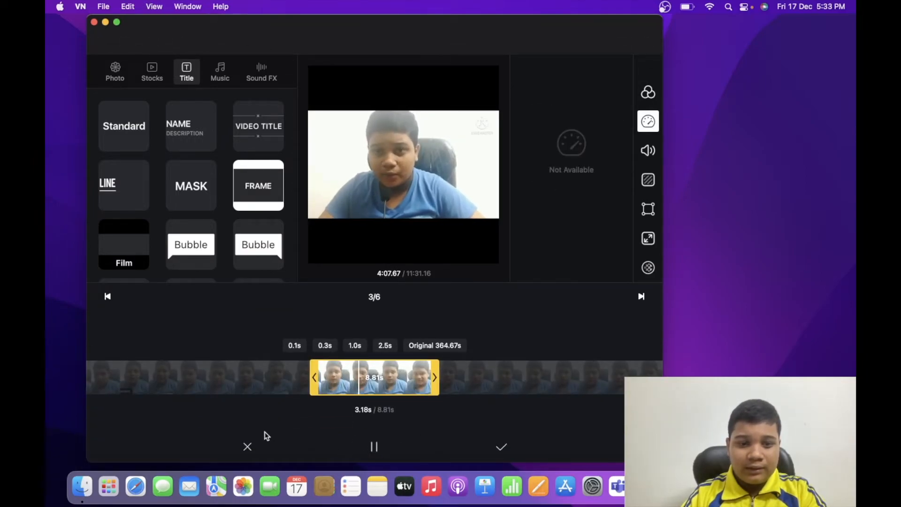
{"action": "left_click", "coordinate": [248, 445]}
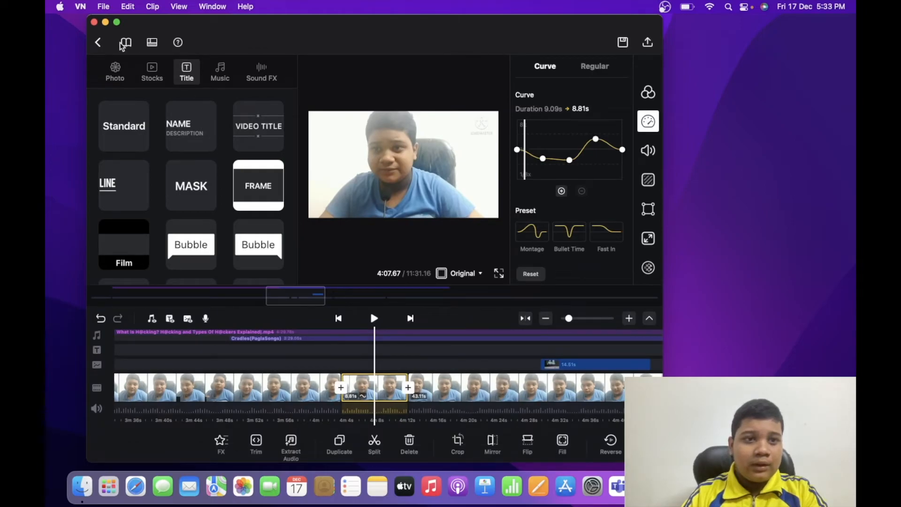
{"action": "left_click", "coordinate": [104, 7]}
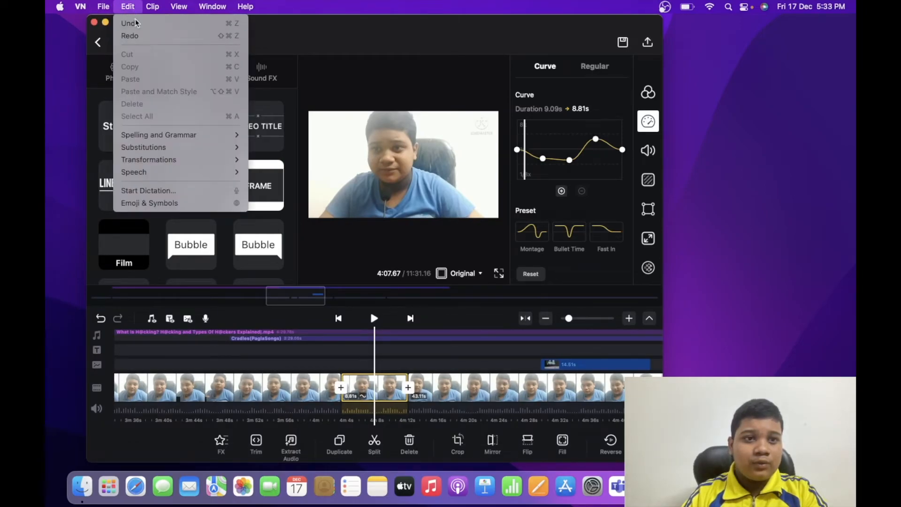
{"action": "left_click", "coordinate": [136, 21]}
{"action": "left_click", "coordinate": [131, 6]}
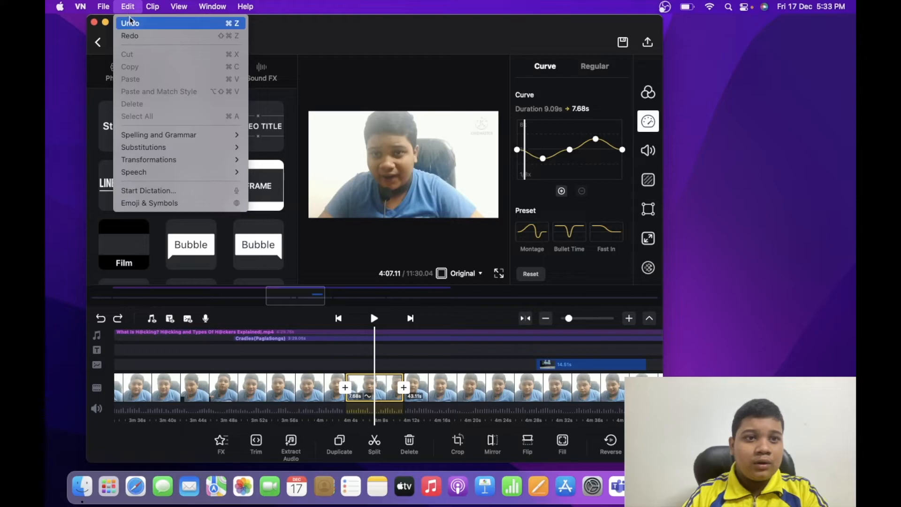
{"action": "left_click", "coordinate": [130, 23]}
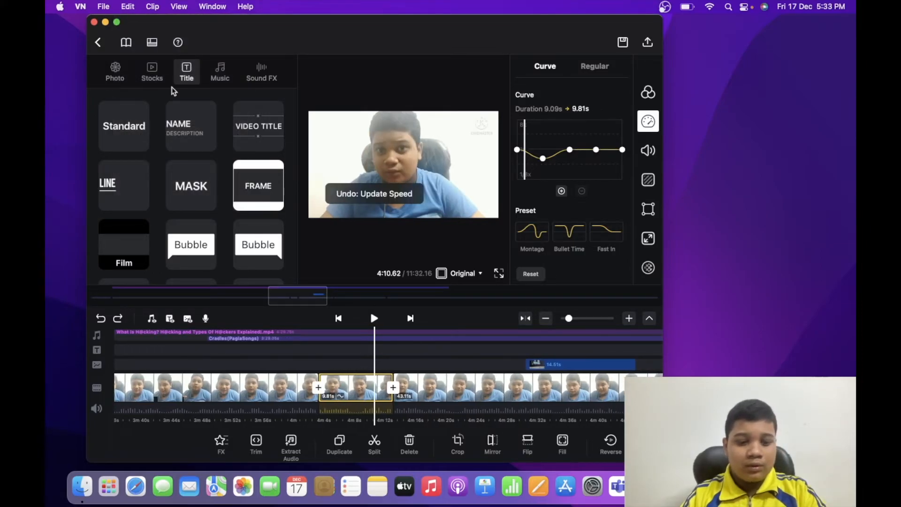
{"action": "key", "text": "super+z"}
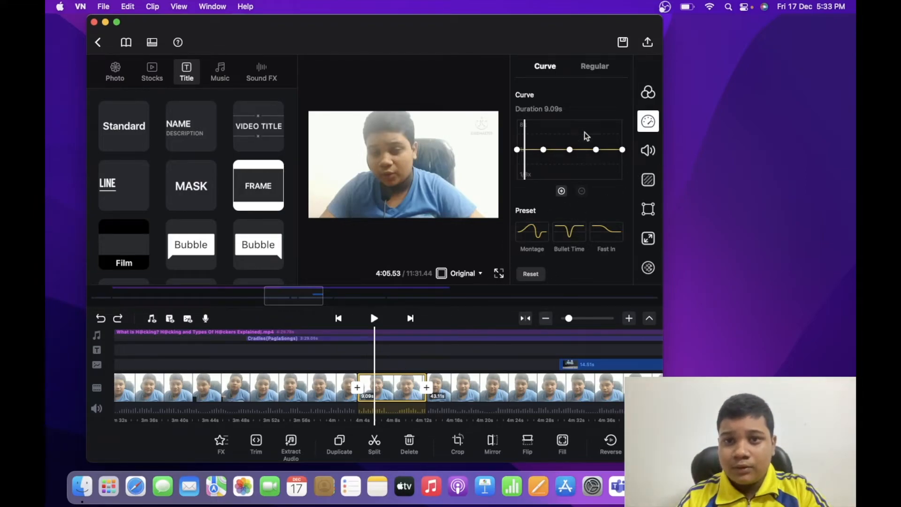
Try the regular speed adjustment on the clip, leave it at 1.0x, and close the speed settings
{"action": "left_click", "coordinate": [604, 72]}
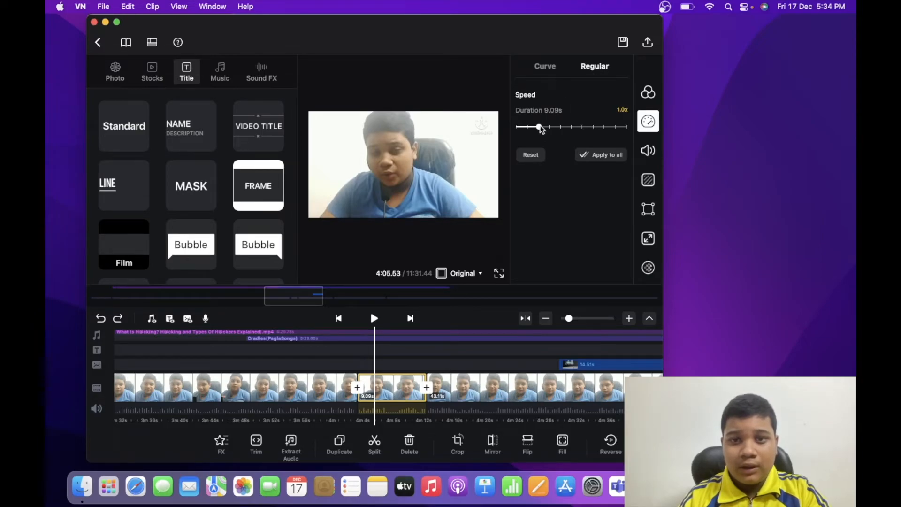
{"action": "mouse_move", "coordinate": [540, 127]}
{"action": "left_mouse_down"}
{"action": "mouse_move", "coordinate": [575, 130]}
{"action": "mouse_move", "coordinate": [540, 127]}
{"action": "left_mouse_up"}
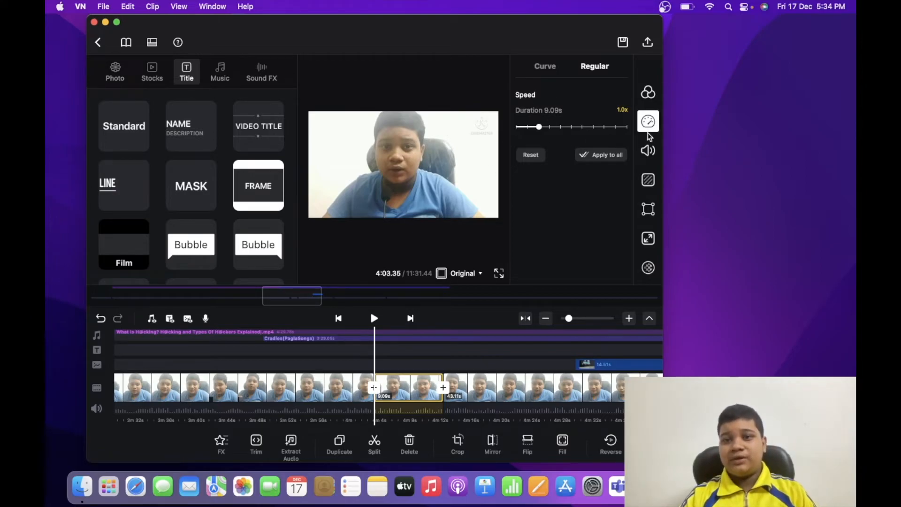
{"action": "left_click", "coordinate": [649, 121]}
Try the Black effect for about 1.20 s on the main video clip, starting at about 2:16
{"action": "left_click", "coordinate": [468, 387]}
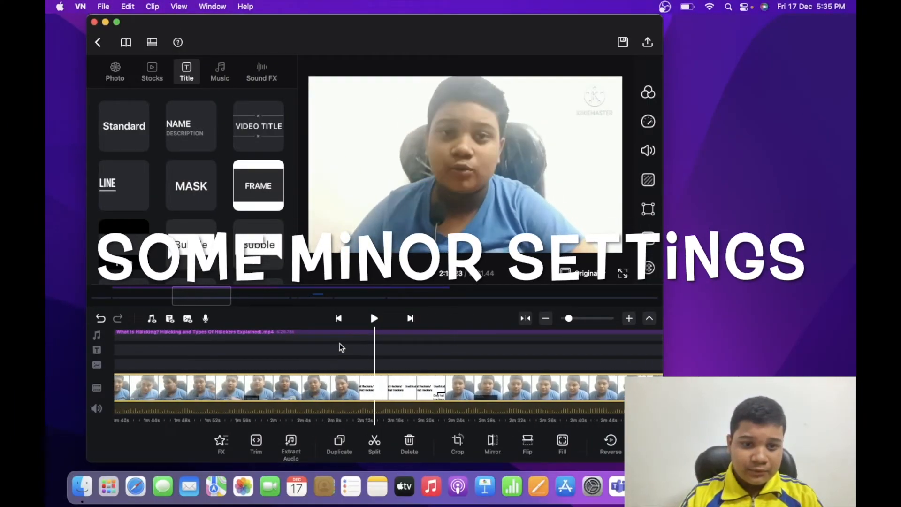
{"action": "scroll", "coordinate": [341, 347], "scroll_direction": "left", "scroll_amount": 10}
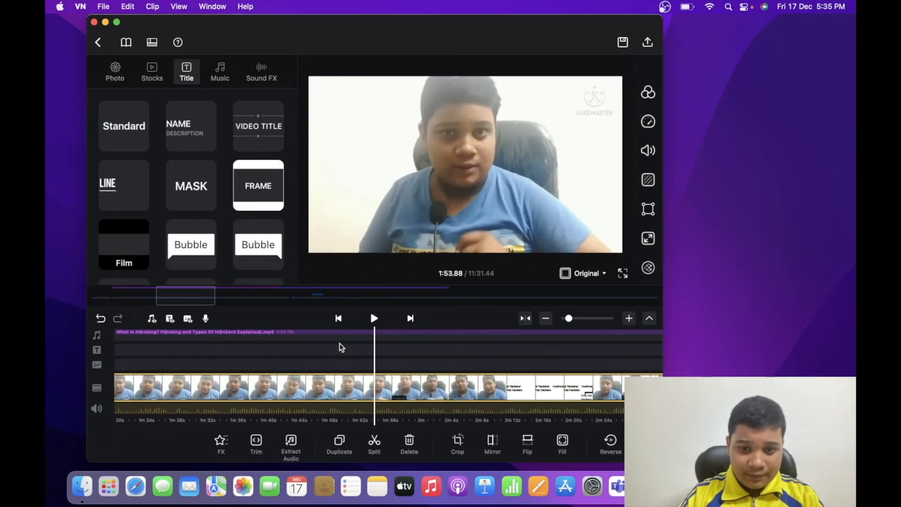
{"action": "scroll", "coordinate": [341, 347], "scroll_direction": "right", "scroll_amount": 10}
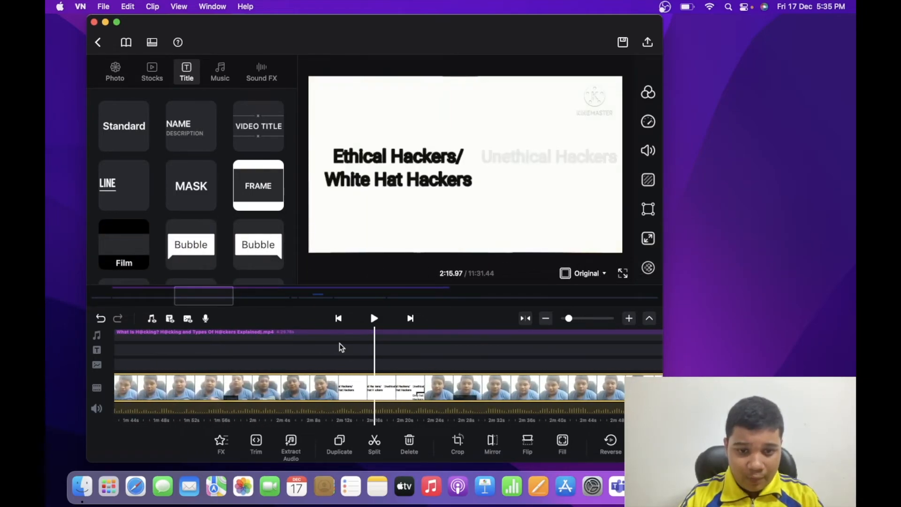
{"action": "left_click", "coordinate": [222, 442]}
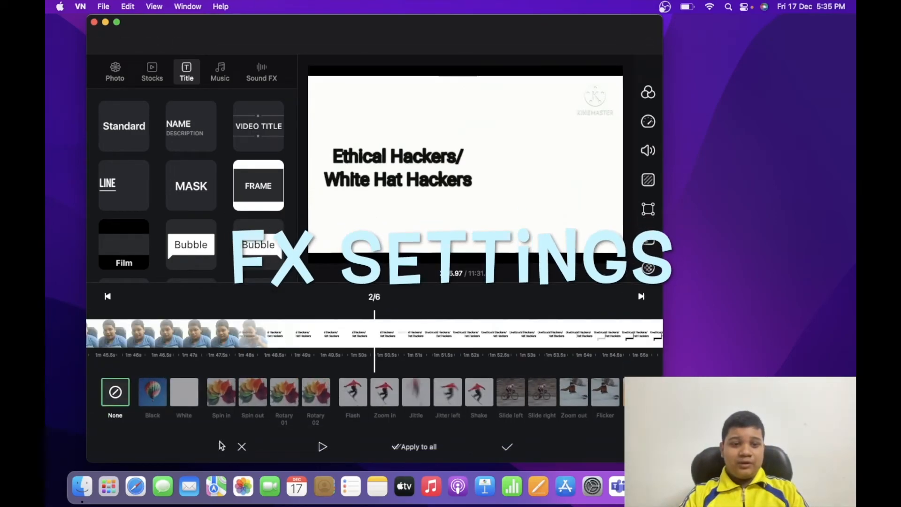
{"action": "left_click", "coordinate": [155, 394]}
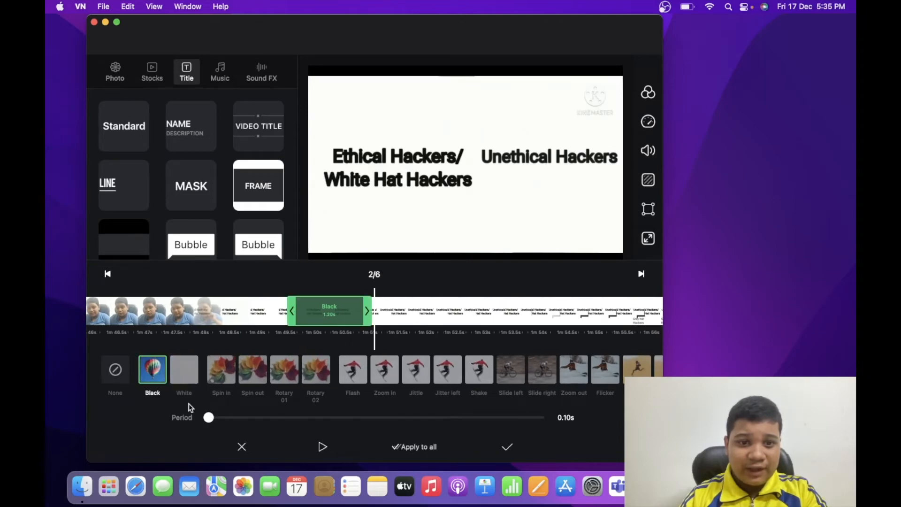
{"action": "left_click", "coordinate": [283, 273]}
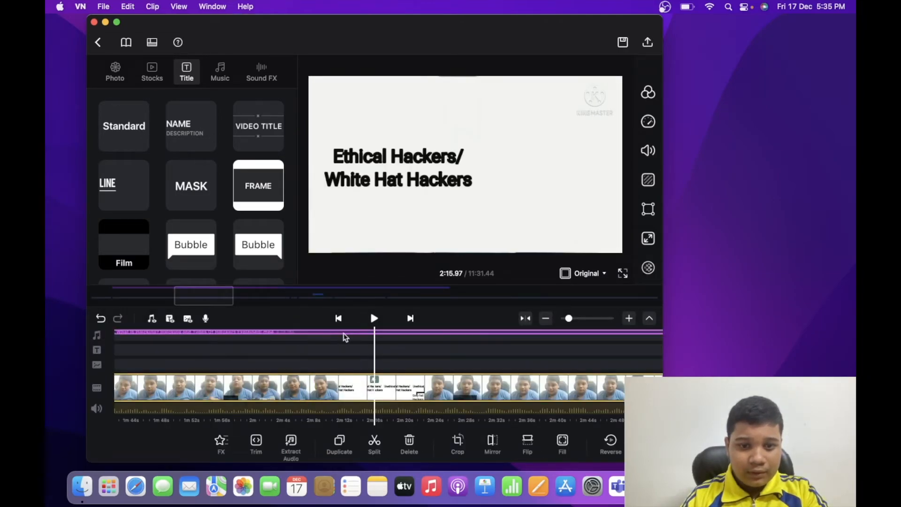
Play back the Black effect at about 2:16 and undo it
{"action": "key", "text": "space"}
{"action": "key", "text": "space"}
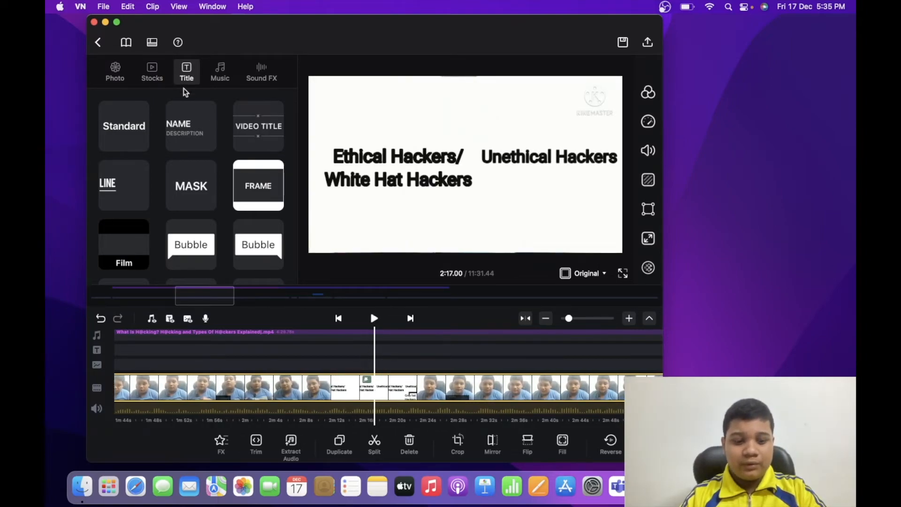
{"action": "key", "text": "super+z"}
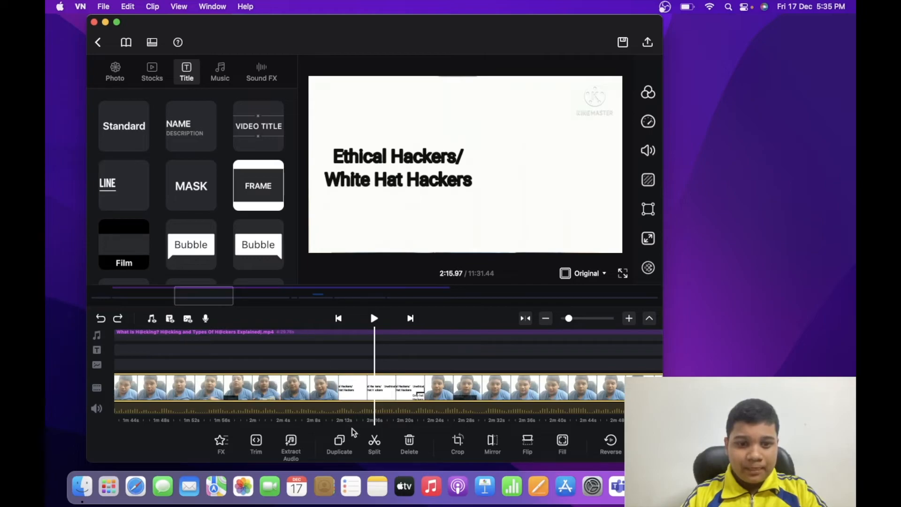
Try the Spin Down effect for about 1.00 s on the main clip at about 2:16, and discard it
{"action": "left_click", "coordinate": [231, 443]}
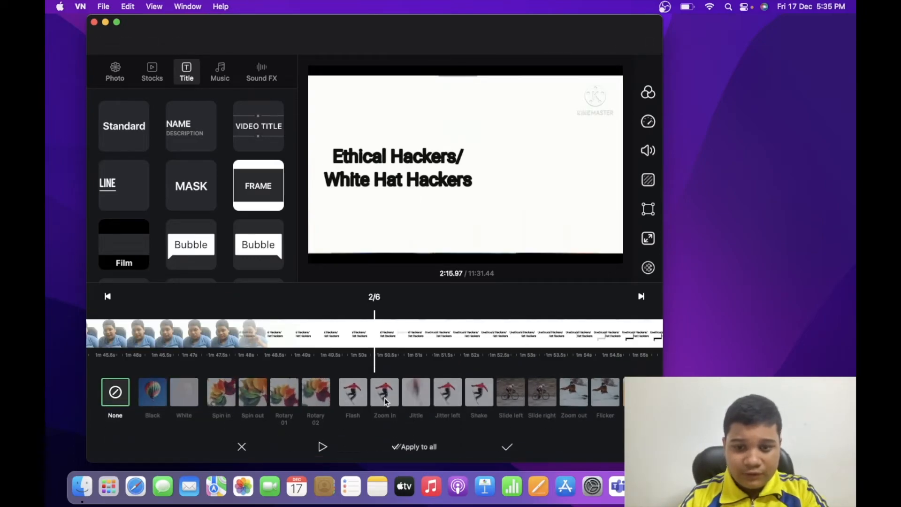
{"action": "scroll", "coordinate": [384, 398], "scroll_direction": "right", "scroll_amount": 5}
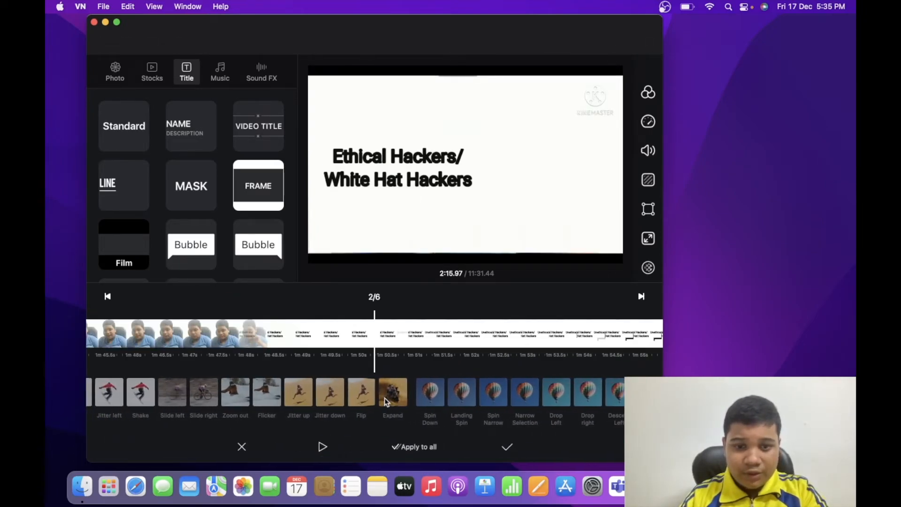
{"action": "left_click", "coordinate": [436, 395]}
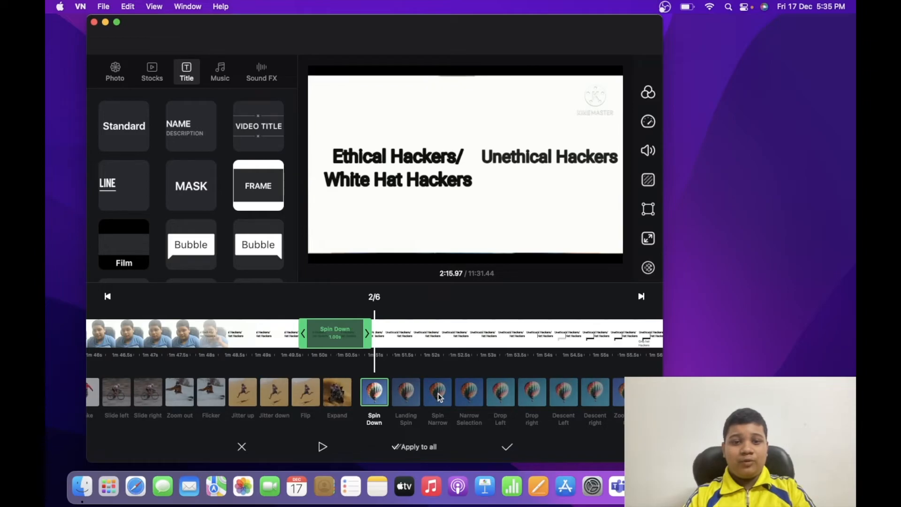
{"action": "left_click", "coordinate": [242, 446]}
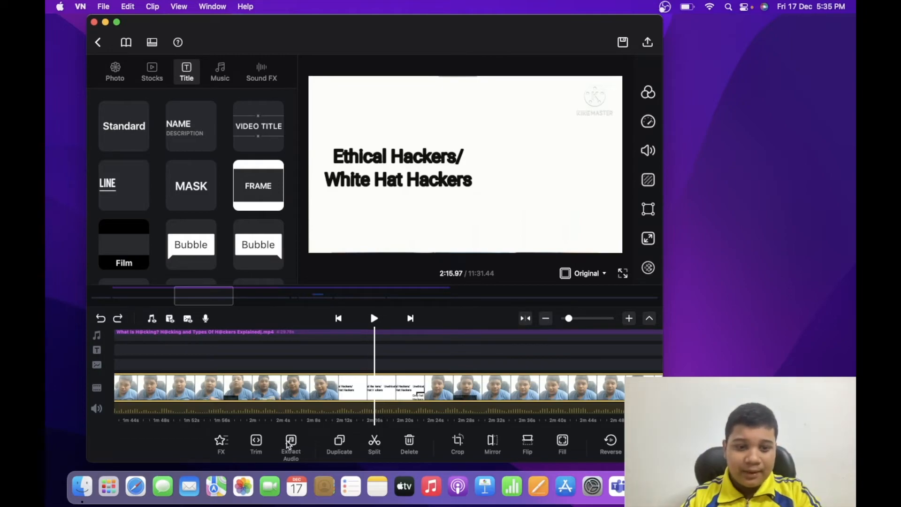
Open the crop settings for the main clip, try resizing the crop frame from a corner, and cancel the crop
{"action": "scroll", "coordinate": [370, 453], "scroll_direction": "right", "scroll_amount": 2}
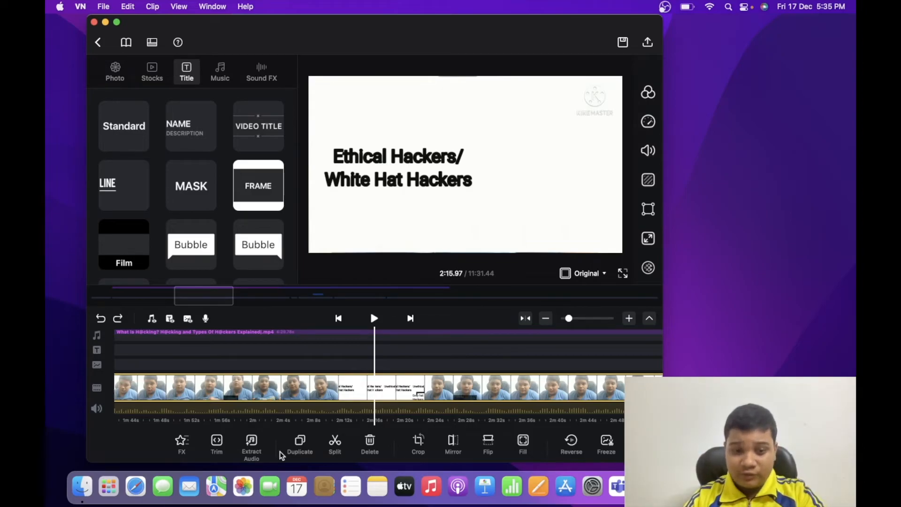
{"action": "left_click", "coordinate": [418, 443]}
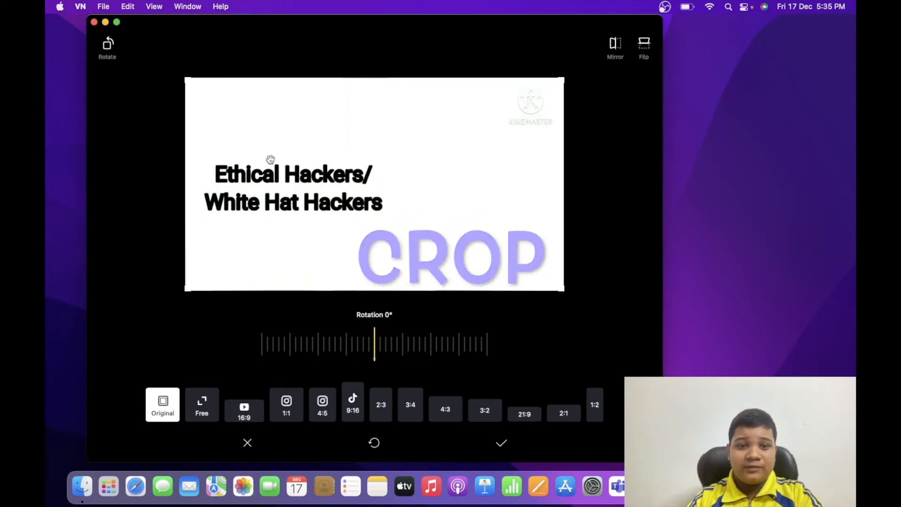
{"action": "left_click_drag", "start_coordinate": [187, 79], "coordinate": [187, 49]}
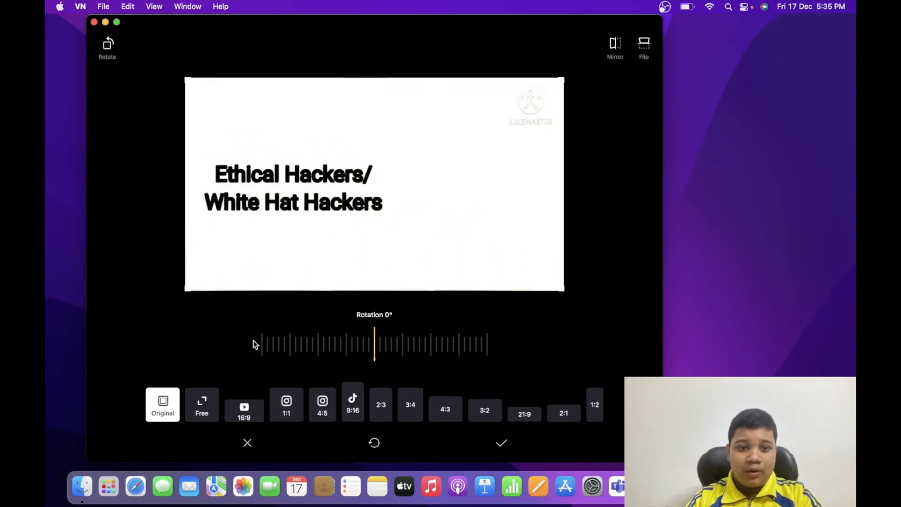
{"action": "left_click", "coordinate": [248, 442]}
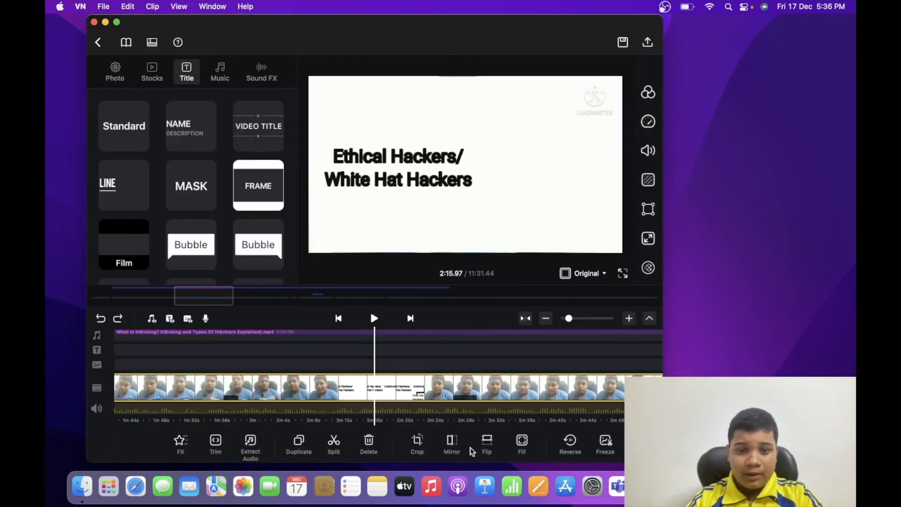
Mirror the main clip at about 2:16, and mirror it back to its original orientation
{"action": "left_click", "coordinate": [452, 444]}
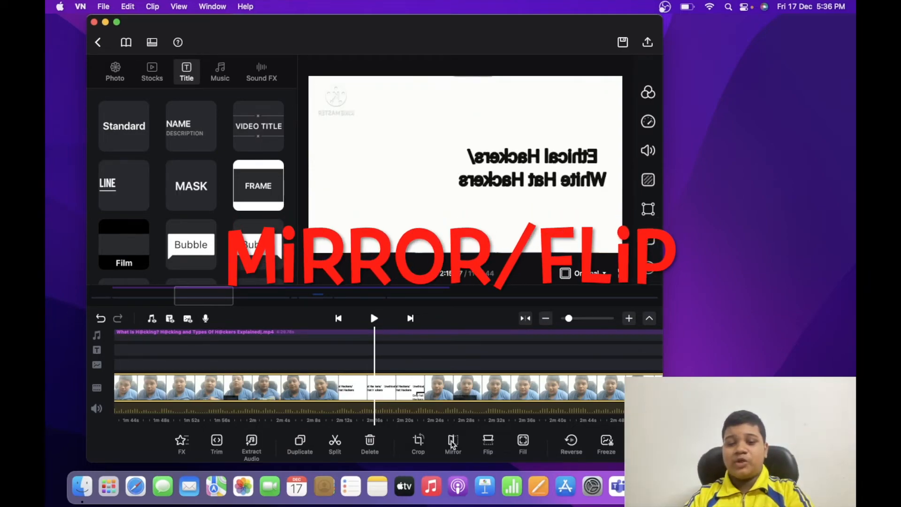
{"action": "left_click", "coordinate": [452, 444]}
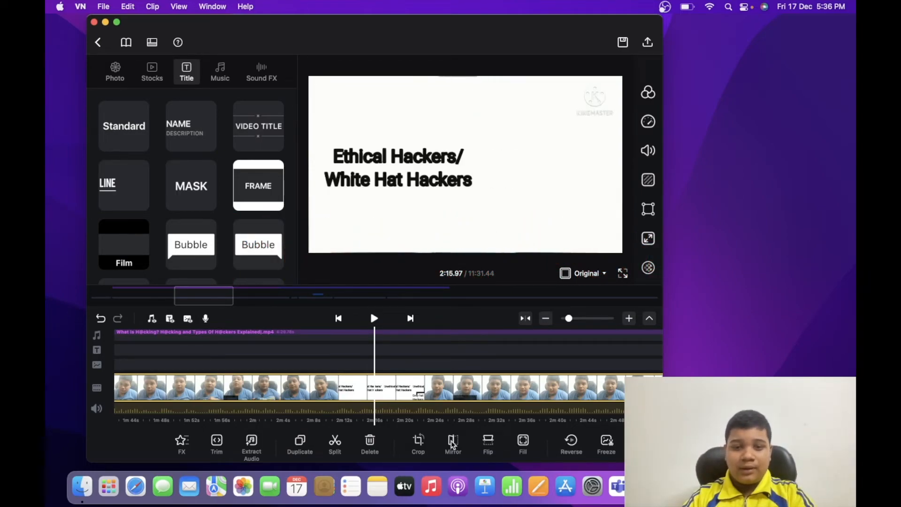
Flip the main clip vertically at about 2:16 and flip it back, and try reversing the clip but cancel the processing
{"action": "left_click", "coordinate": [486, 447]}
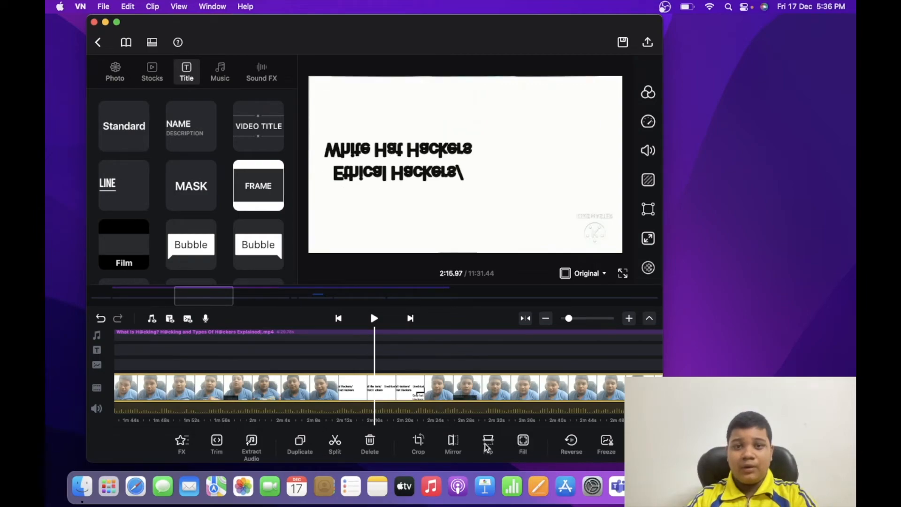
{"action": "left_click", "coordinate": [487, 447]}
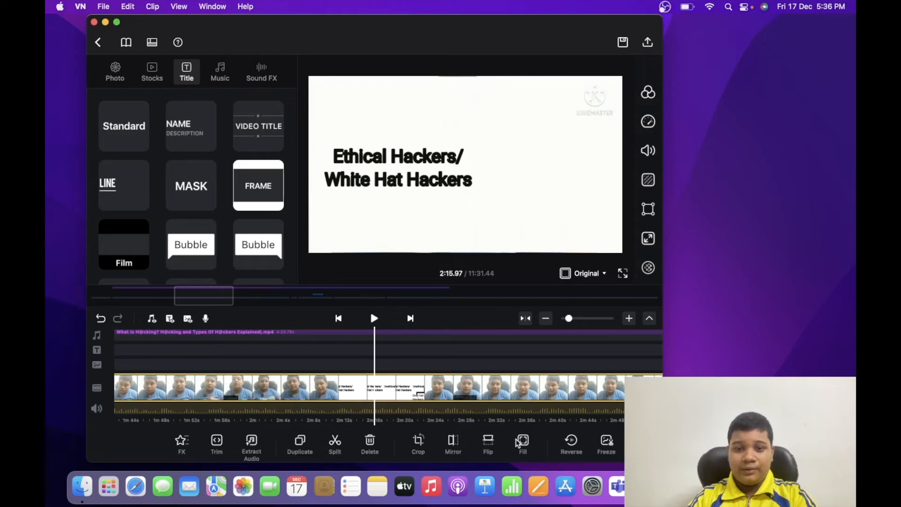
{"action": "left_click", "coordinate": [571, 440]}
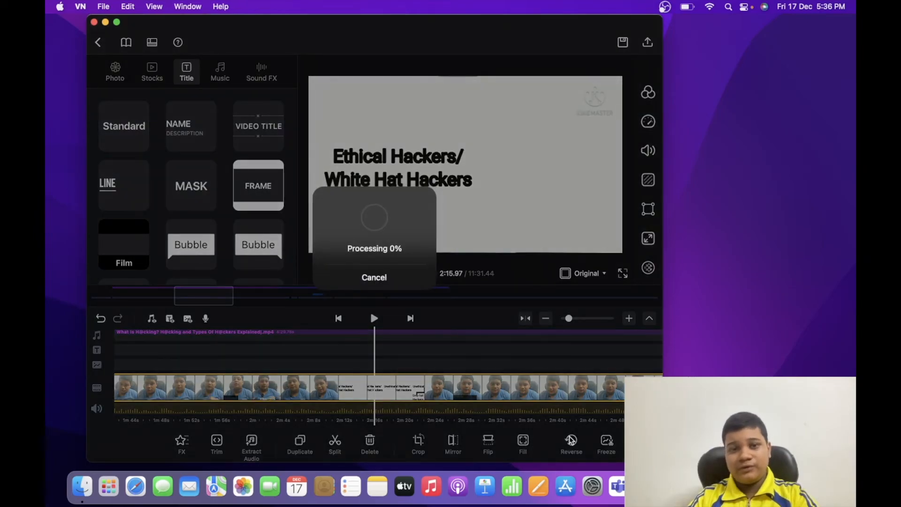
{"action": "left_click", "coordinate": [392, 278]}
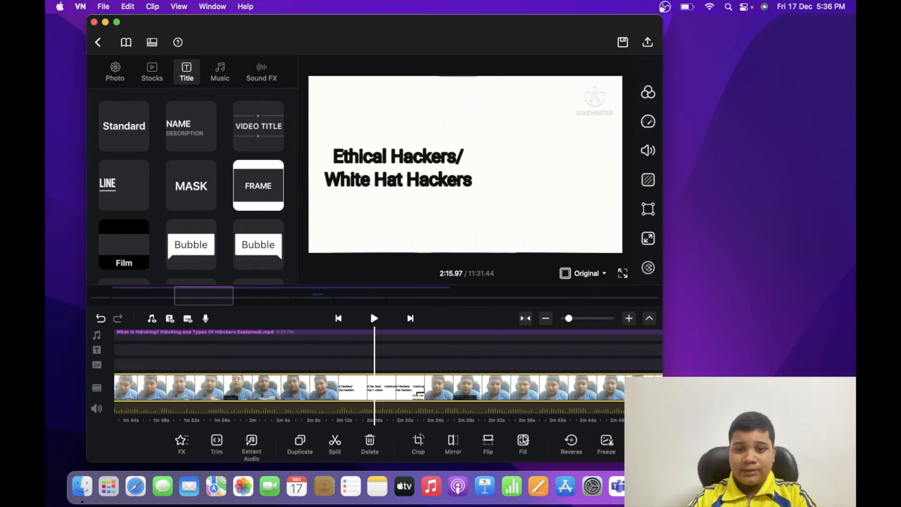
{"action": "scroll", "coordinate": [527, 440], "scroll_direction": "left", "scroll_amount": 2}
{"action": "scroll", "coordinate": [469, 428], "scroll_direction": "right", "scroll_amount": 10}
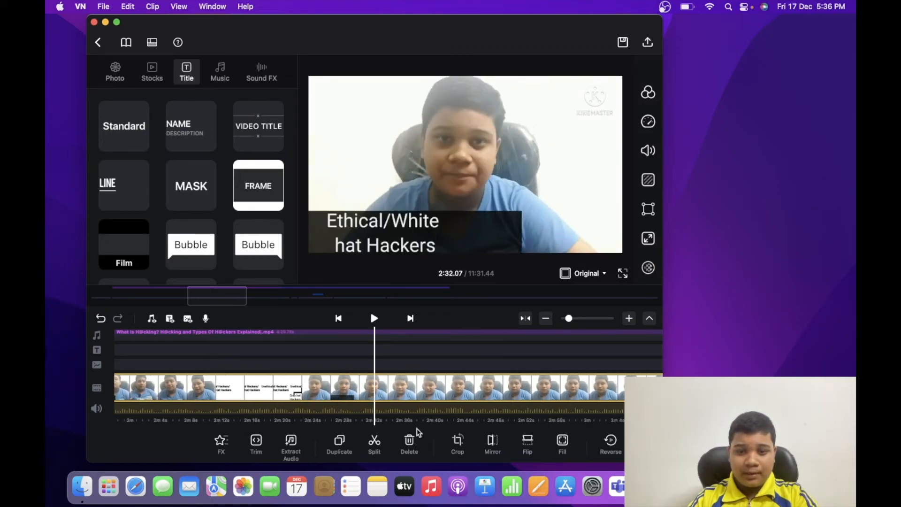
{"action": "scroll", "coordinate": [520, 426], "scroll_direction": "right", "scroll_amount": 3}
{"action": "scroll", "coordinate": [563, 448], "scroll_direction": "right", "scroll_amount": 2}
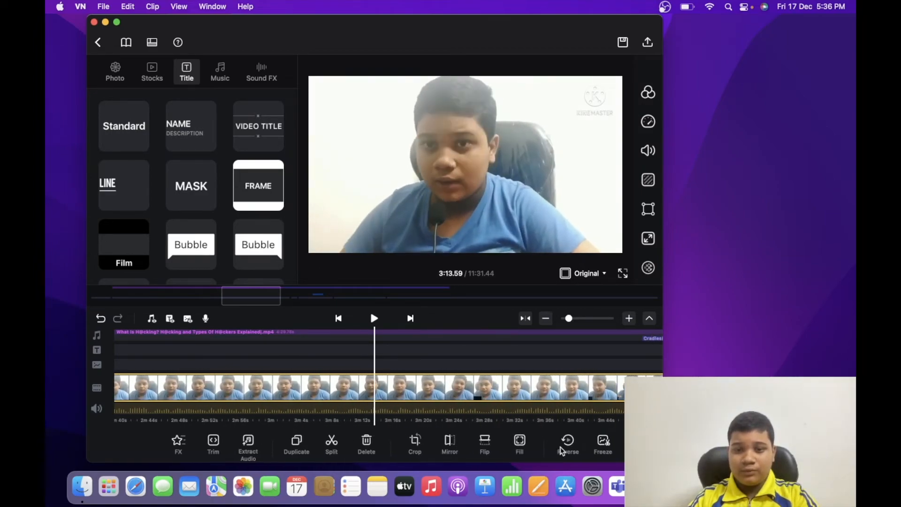
{"action": "scroll", "coordinate": [499, 443], "scroll_direction": "left", "scroll_amount": 2}
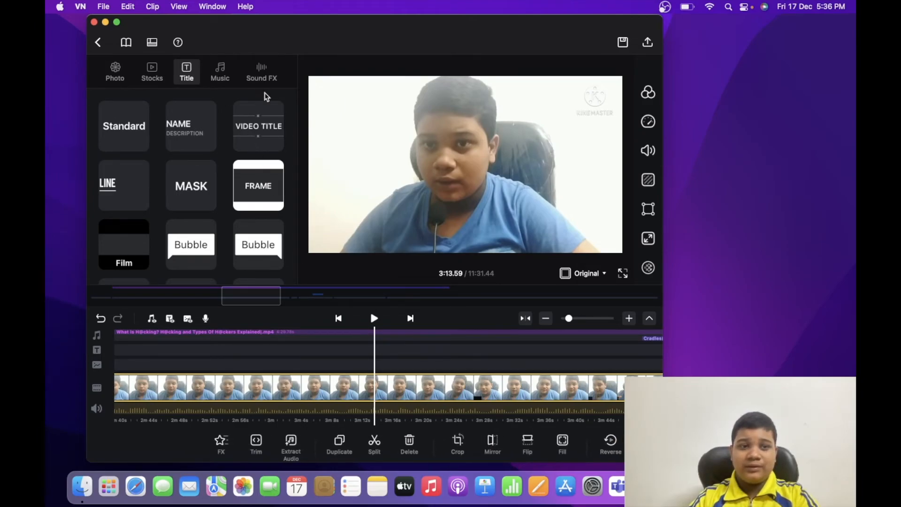
{"action": "scroll", "coordinate": [406, 364], "scroll_direction": "left", "scroll_amount": 8}
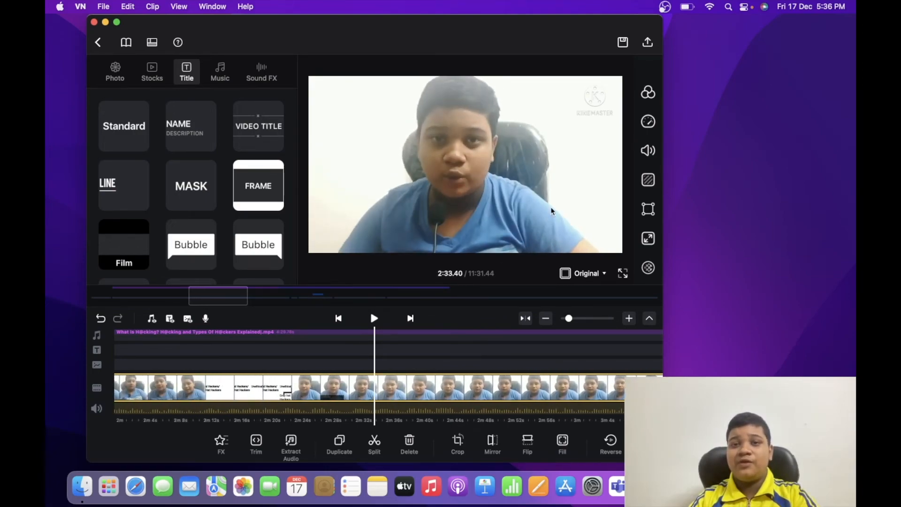
Switch the export settings to manual, try 4K resolution, return to 1080p at 30 fps, and close the export settings without exporting
{"action": "left_click", "coordinate": [648, 43]}
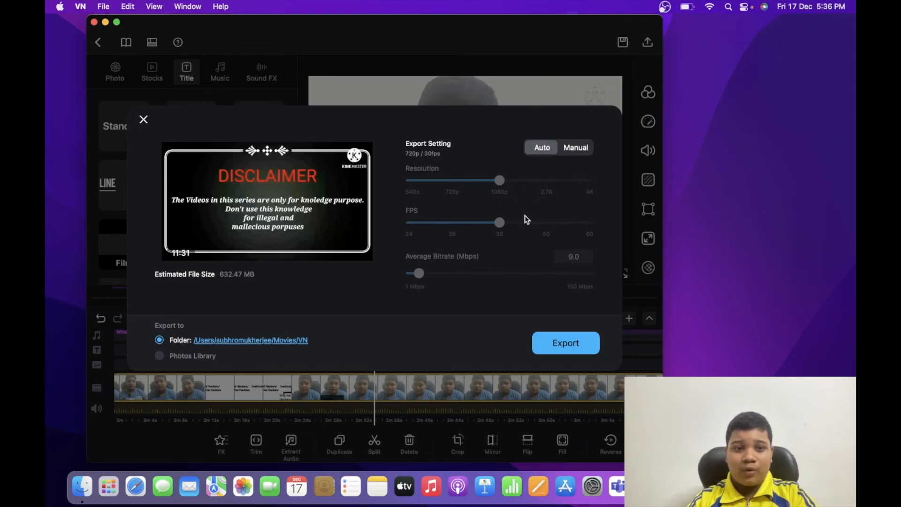
{"action": "left_click", "coordinate": [567, 152]}
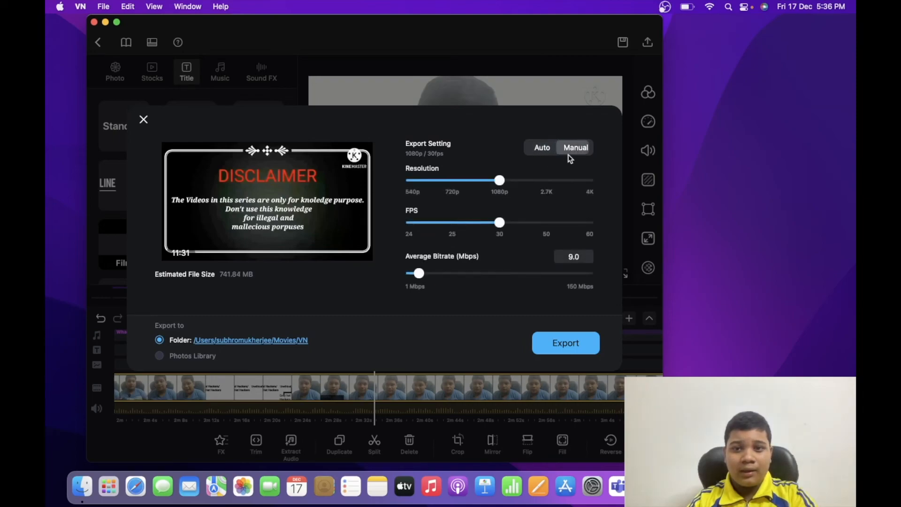
{"action": "left_click_drag", "start_coordinate": [500, 182], "coordinate": [589, 181]}
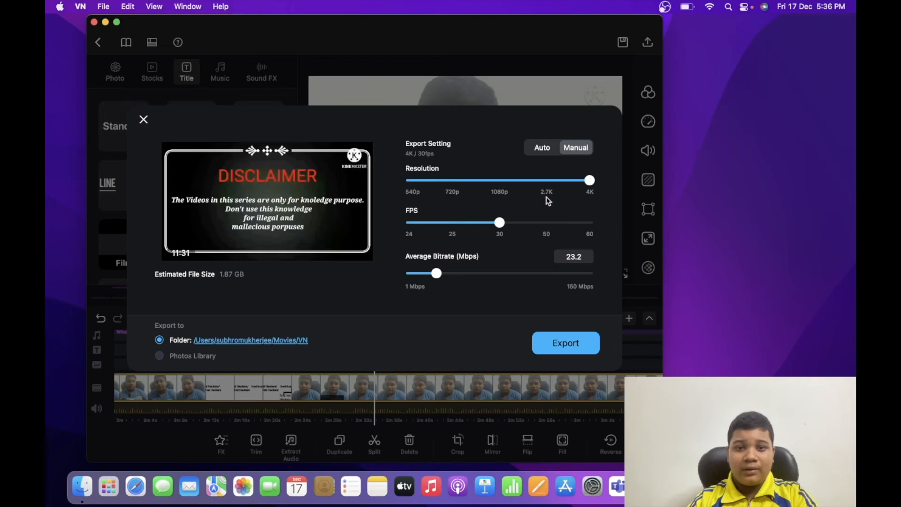
{"action": "left_click", "coordinate": [496, 182]}
{"action": "mouse_move", "coordinate": [499, 223]}
{"action": "left_mouse_down"}
{"action": "mouse_move", "coordinate": [605, 230]}
{"action": "mouse_move", "coordinate": [501, 225]}
{"action": "left_mouse_up"}
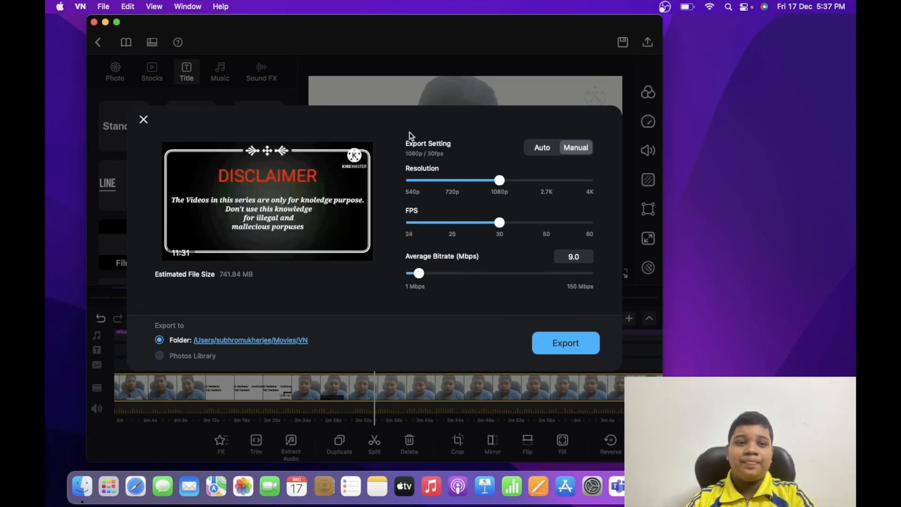
{"action": "left_click", "coordinate": [144, 118]}
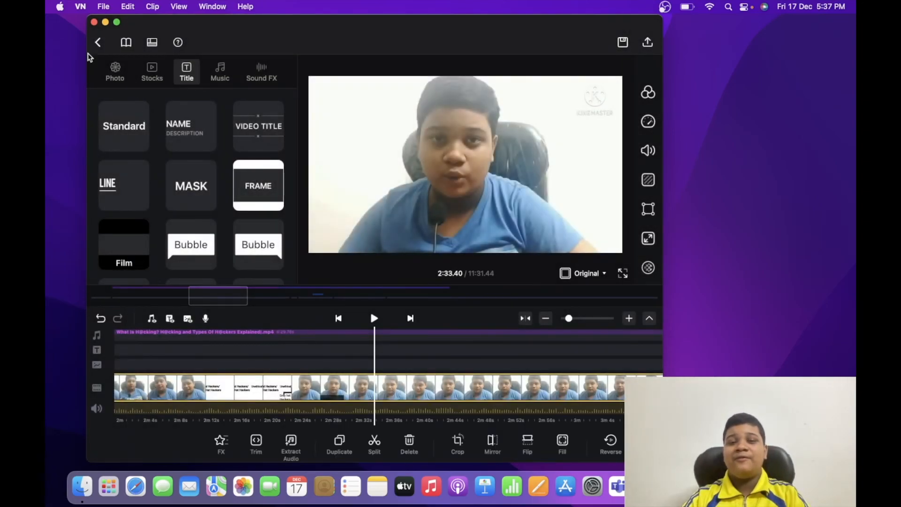
Quit the video editor
{"action": "left_click", "coordinate": [83, 6]}
{"action": "left_click", "coordinate": [86, 104]}
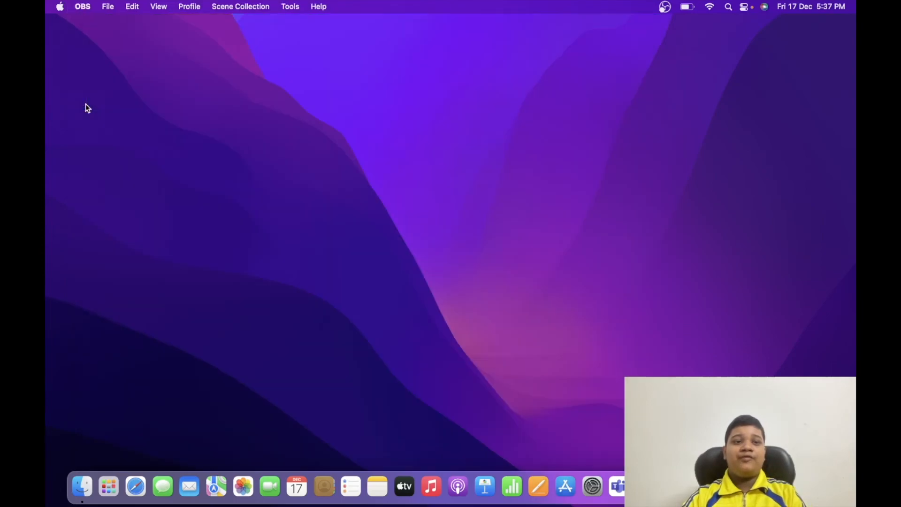